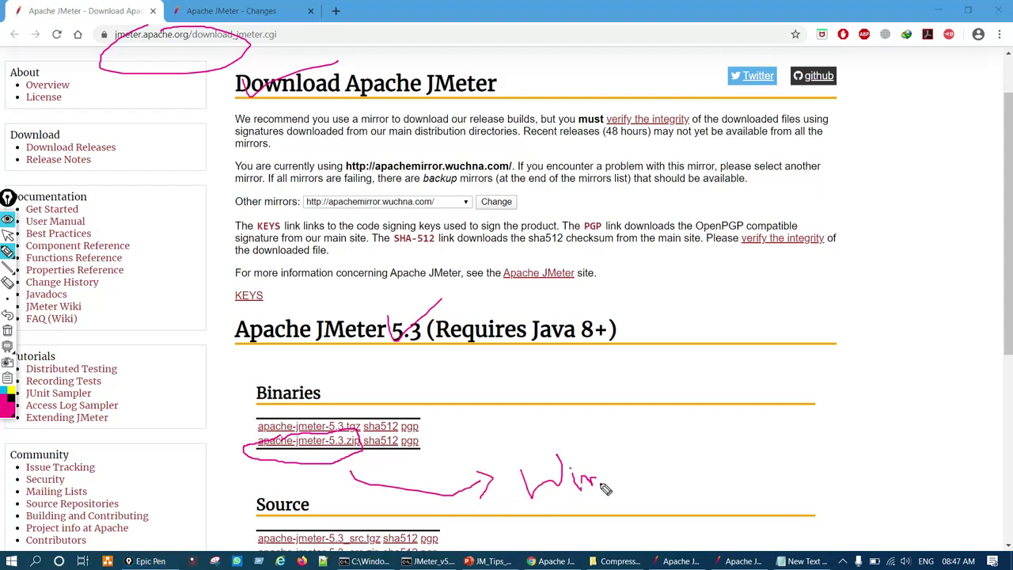
# - Handwrite "Windows OS + MACOS" with the pen beside the arrow coming from the apache-jmeter-5.3.zip link
pyautogui.moveTo(614, 478)
pyautogui.mouseDown()
pyautogui.moveTo(623, 487)
pyautogui.moveTo(685, 469)
pyautogui.mouseUp()
pyautogui.moveTo(724, 440); pyautogui.dragTo(748, 458)
pyautogui.moveTo(804, 440)
pyautogui.mouseDown()
pyautogui.moveTo(855, 433)
pyautogui.moveTo(842, 458)
pyautogui.mouseUp()
pyautogui.moveTo(870, 416)
pyautogui.mouseDown()
pyautogui.moveTo(885, 427)
pyautogui.moveTo(901, 412)
pyautogui.moveTo(916, 448)
pyautogui.moveTo(927, 419)
pyautogui.moveTo(930, 433)
pyautogui.moveTo(959, 413)
pyautogui.moveTo(972, 428)
pyautogui.moveTo(988, 404)
pyautogui.moveTo(1006, 428)
pyautogui.mouseUp()
pyautogui.moveTo(971, 459); pyautogui.dragTo(1004, 450)
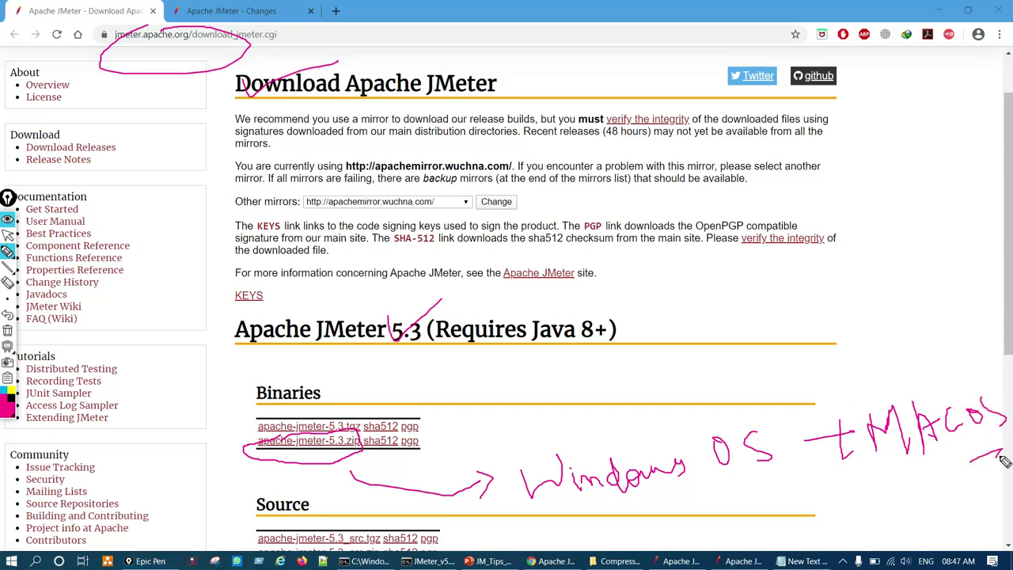
# - Draw an arrow to the apache-jmeter-5.3.tgz link, label it "Ubuntu or Linux", and clear all pen marks from the page
pyautogui.moveTo(317, 413); pyautogui.dragTo(417, 387)
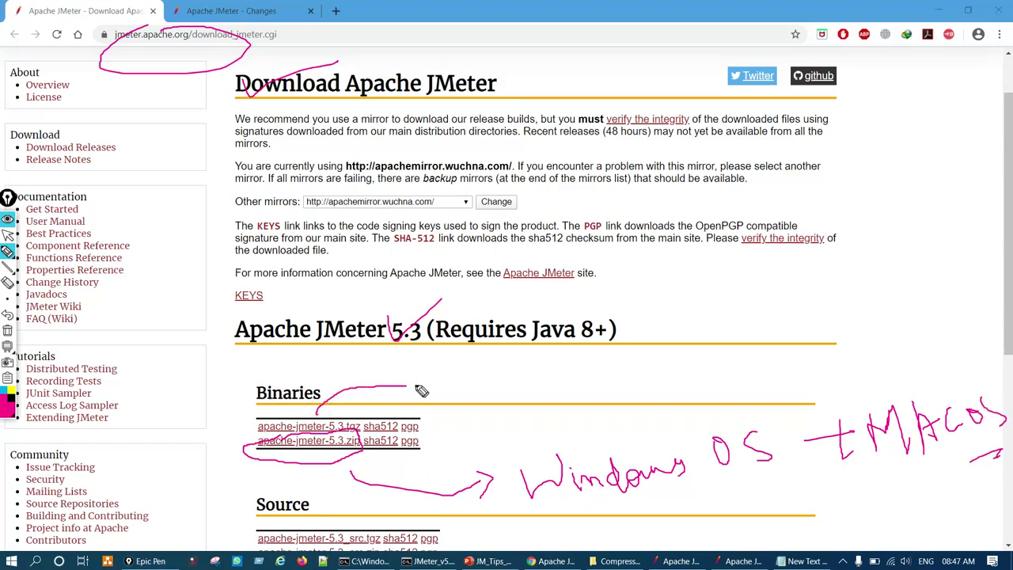
pyautogui.moveTo(321, 408); pyautogui.dragTo(336, 413)
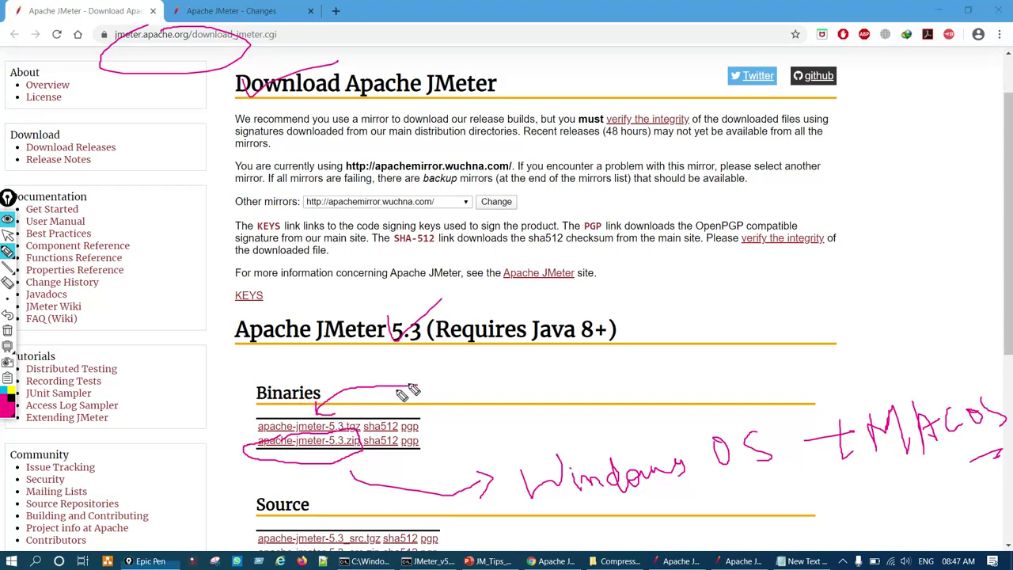
pyautogui.moveTo(430, 360)
pyautogui.mouseDown()
pyautogui.moveTo(444, 388)
pyautogui.moveTo(467, 360)
pyautogui.moveTo(507, 388)
pyautogui.moveTo(540, 370)
pyautogui.moveTo(570, 377)
pyautogui.moveTo(589, 368)
pyautogui.mouseUp()
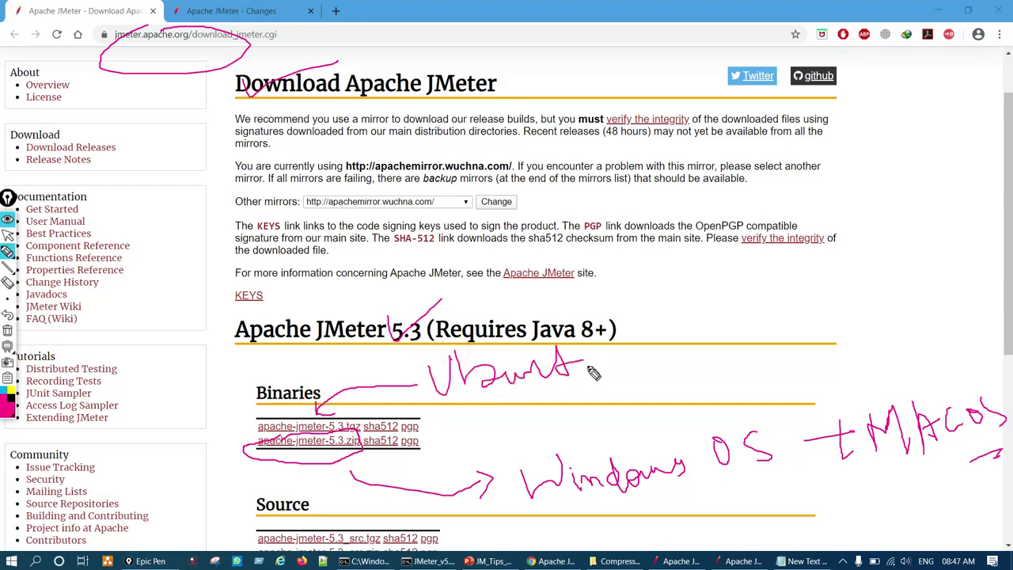
pyautogui.moveTo(671, 338)
pyautogui.mouseDown()
pyautogui.moveTo(704, 357)
pyautogui.moveTo(760, 317)
pyautogui.moveTo(796, 342)
pyautogui.moveTo(791, 305)
pyautogui.moveTo(815, 331)
pyautogui.moveTo(901, 321)
pyautogui.mouseUp()
pyautogui.moveTo(934, 290); pyautogui.dragTo(946, 347)
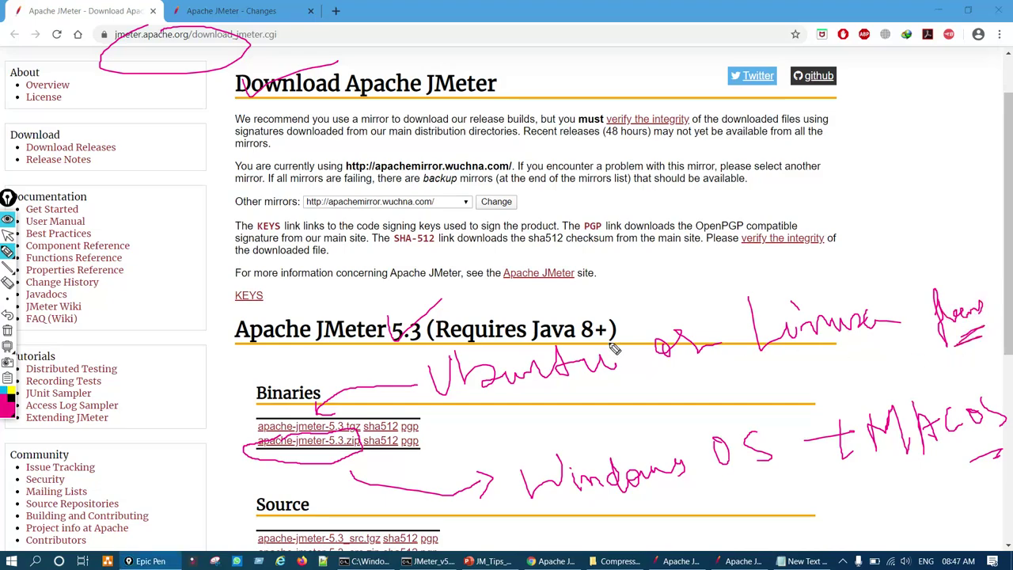
pyautogui.hotkey('ctrl', 'shift', '7')
pyautogui.hotkey('ctrl', 'shift', '2')
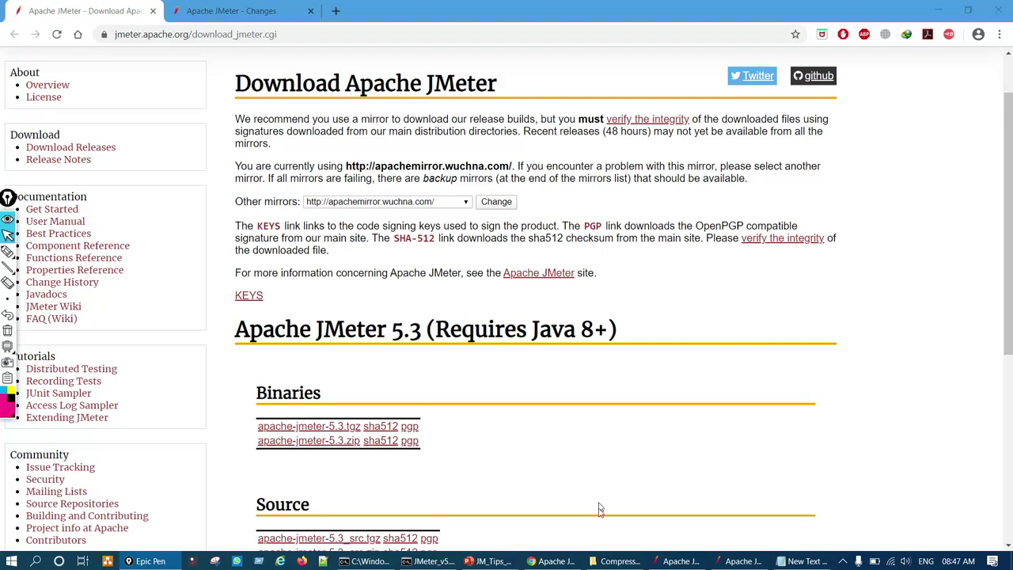
# - Switch to File Explorer's Compressed folder, mark the apache-jmeter-5.3 zip and extracted folder with the pen, and clear the marks
pyautogui.click(618, 562)
pyautogui.hotkey('ctrl', 'shift', 'x')
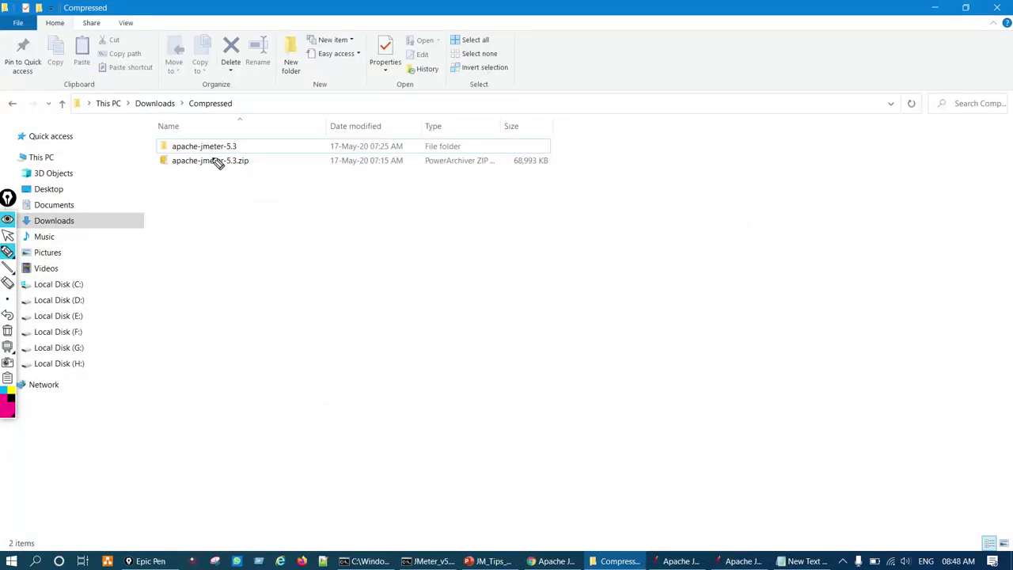
pyautogui.moveTo(220, 164); pyautogui.dragTo(211, 171)
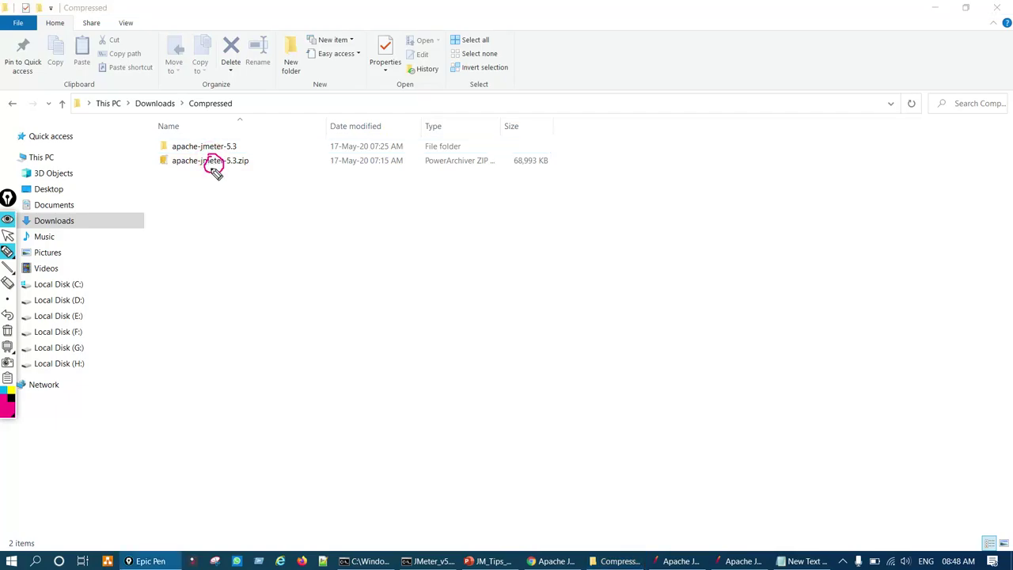
pyautogui.moveTo(212, 169)
pyautogui.mouseDown()
pyautogui.moveTo(174, 177)
pyautogui.moveTo(158, 136)
pyautogui.moveTo(193, 149)
pyautogui.mouseUp()
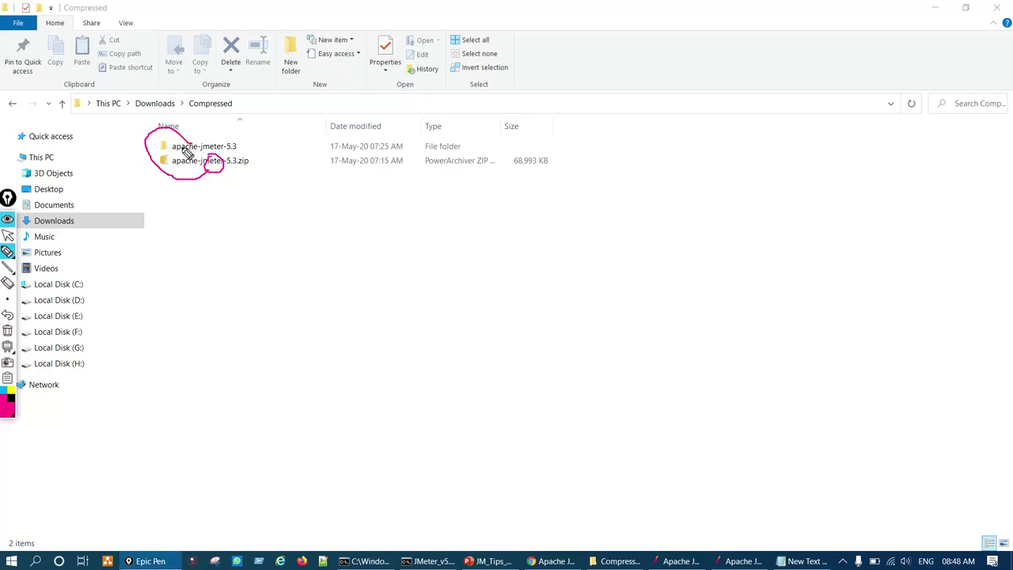
pyautogui.hotkey('ctrl', 'shift', '7')
pyautogui.hotkey('ctrl', 'shift', '2')
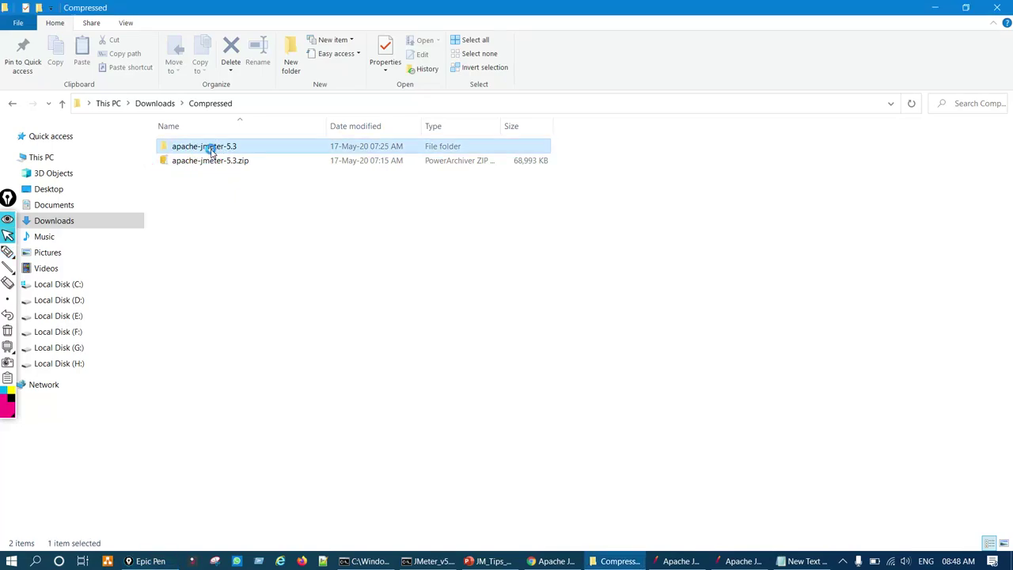
# - Check the size of the extracted apache-jmeter-5.3 folder in its properties and close them
pyautogui.rightClick(212, 152)
pyautogui.click(244, 540)
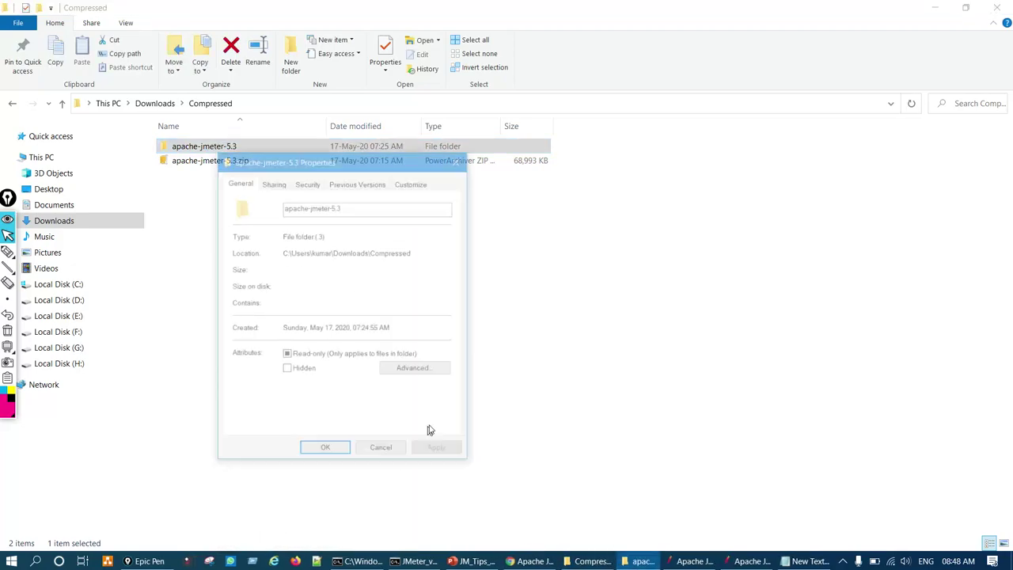
pyautogui.hotkey('ctrl', 'shift', '2')
pyautogui.moveTo(280, 266)
pyautogui.mouseDown()
pyautogui.moveTo(294, 295)
pyautogui.moveTo(293, 260)
pyautogui.moveTo(280, 265)
pyautogui.mouseUp()
pyautogui.hotkey('ctrl', 'shift', '7')
pyautogui.hotkey('ctrl', 'shift', '2')
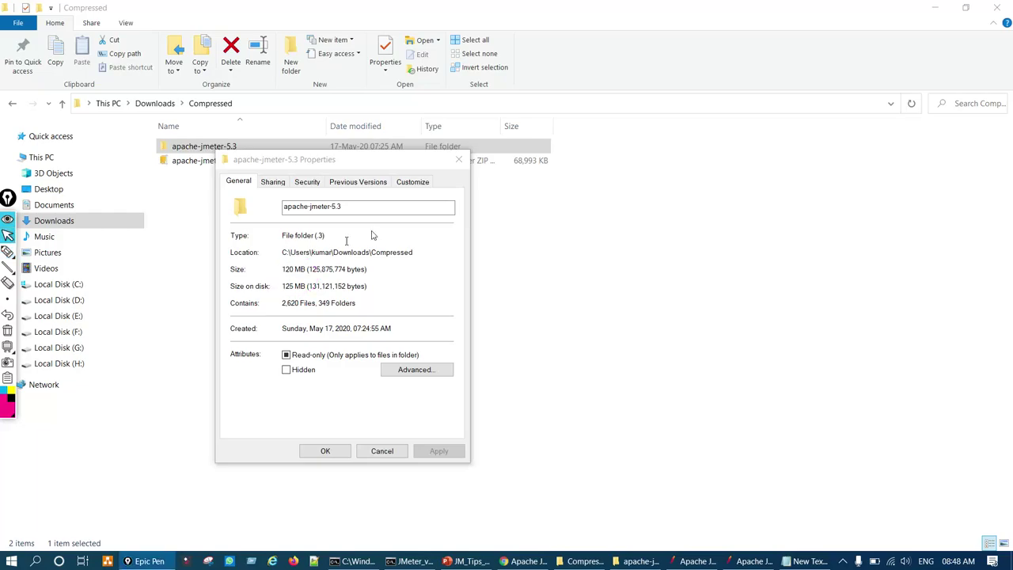
pyautogui.click(460, 161)
# - Open the extracted apache-jmeter-5.3 folder
pyautogui.click(217, 147)
pyautogui.doubleClick(217, 147)
pyautogui.click(396, 364)
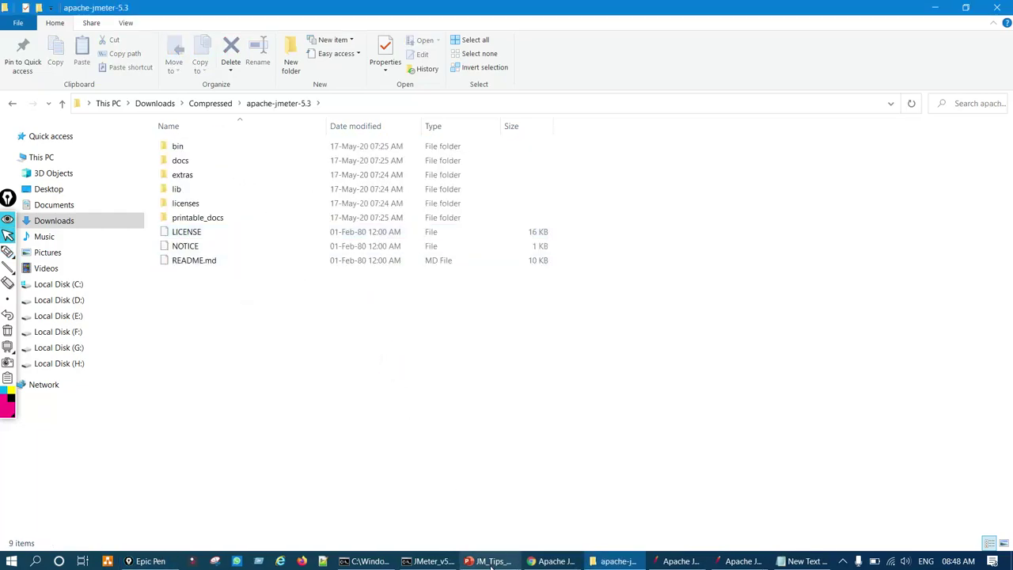
# - Switch to the PowerPoint "Important Changes" slide, mark the key phrases of the Skin Color bullet with the pen, and clear the marks
pyautogui.click(491, 562)
pyautogui.click(44, 68)
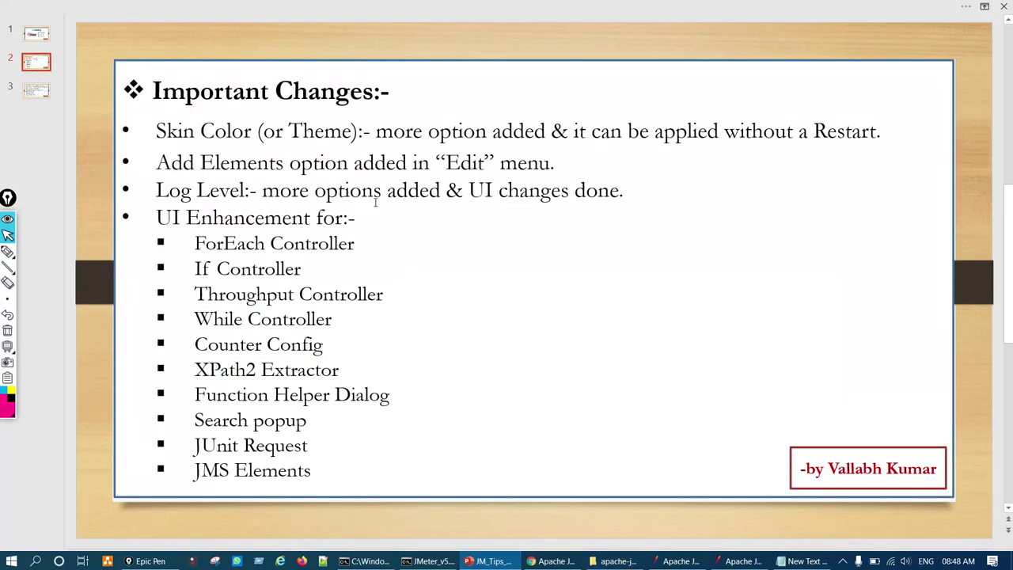
pyautogui.hotkey('ctrl', 'shift', '2')
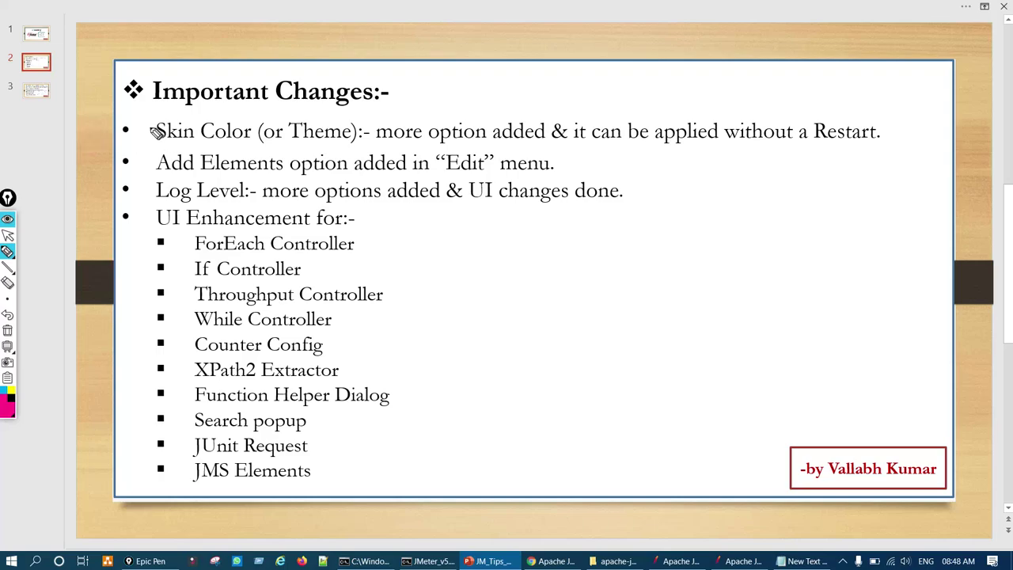
pyautogui.moveTo(226, 102); pyautogui.dragTo(150, 129)
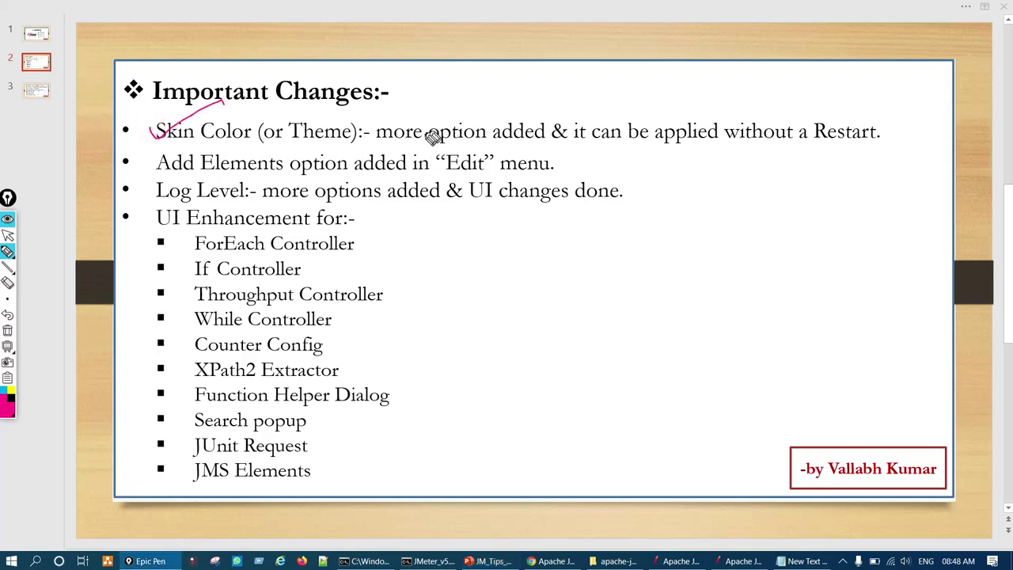
pyautogui.moveTo(483, 121)
pyautogui.mouseDown()
pyautogui.moveTo(539, 133)
pyautogui.moveTo(485, 123)
pyautogui.mouseUp()
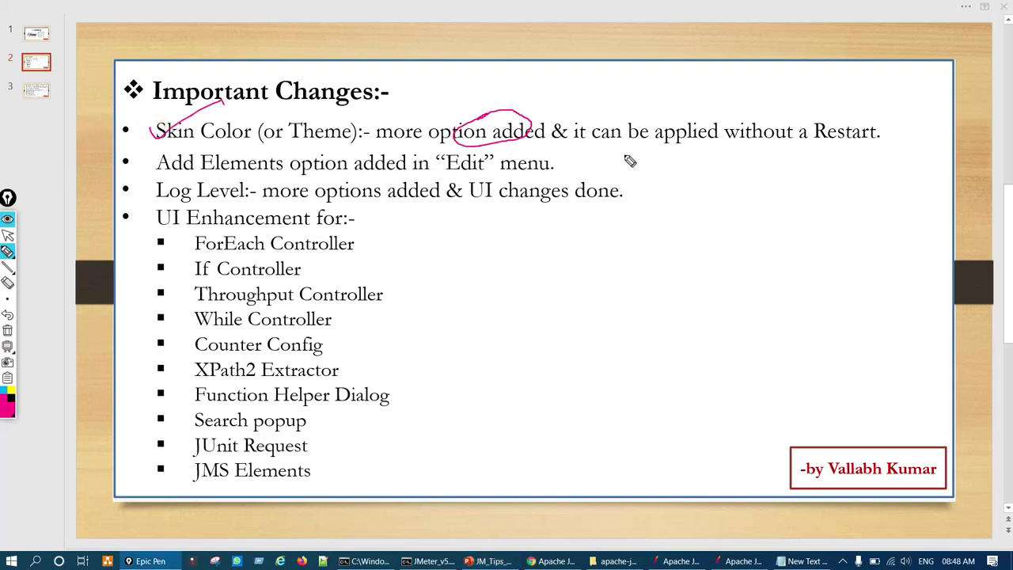
pyautogui.moveTo(736, 118)
pyautogui.mouseDown()
pyautogui.moveTo(814, 122)
pyautogui.moveTo(768, 102)
pyautogui.mouseUp()
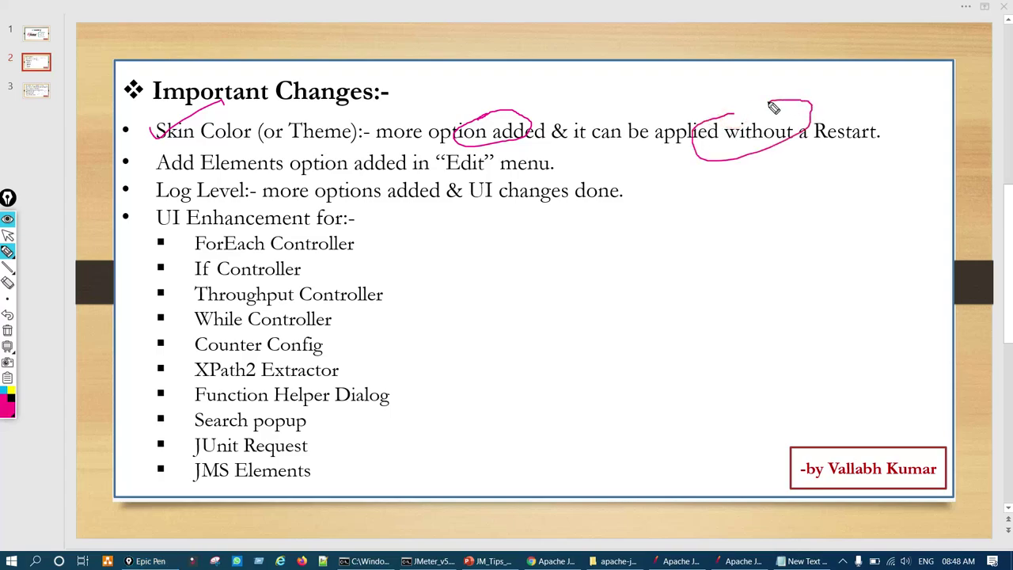
pyautogui.hotkey('ctrl', 'shift', '7')
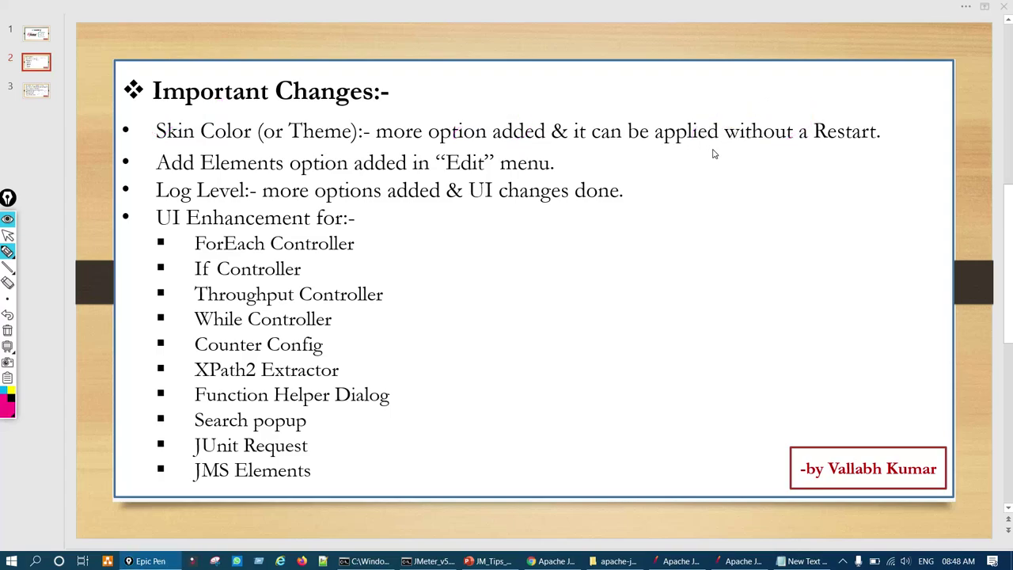
pyautogui.hotkey('ctrl', 'shift', '1')
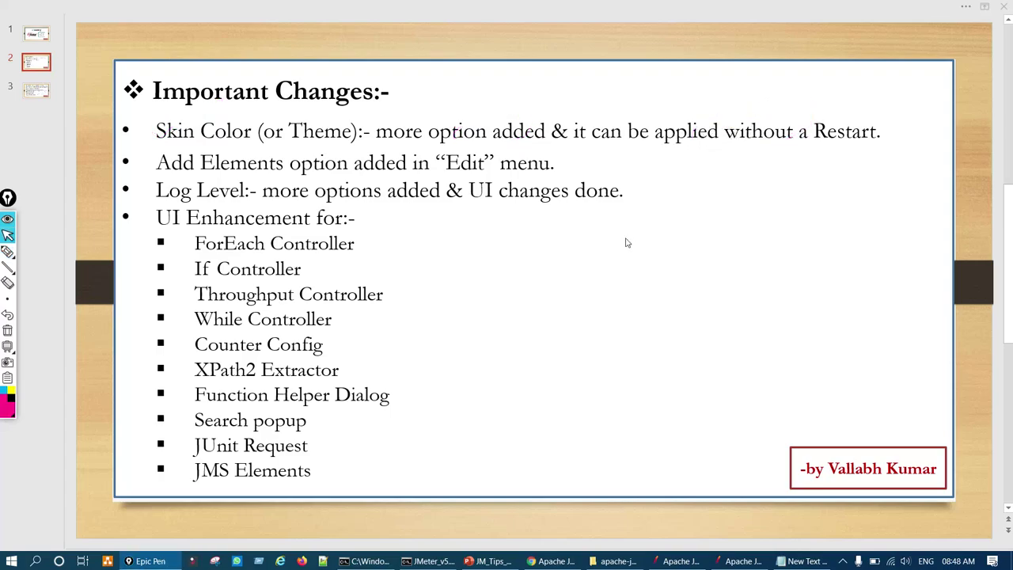
# - Return to File Explorer, open the bin folder of apache-jmeter-5.3, and circle jmeter.bat with the pen
pyautogui.click(611, 560)
pyautogui.doubleClick(178, 148)
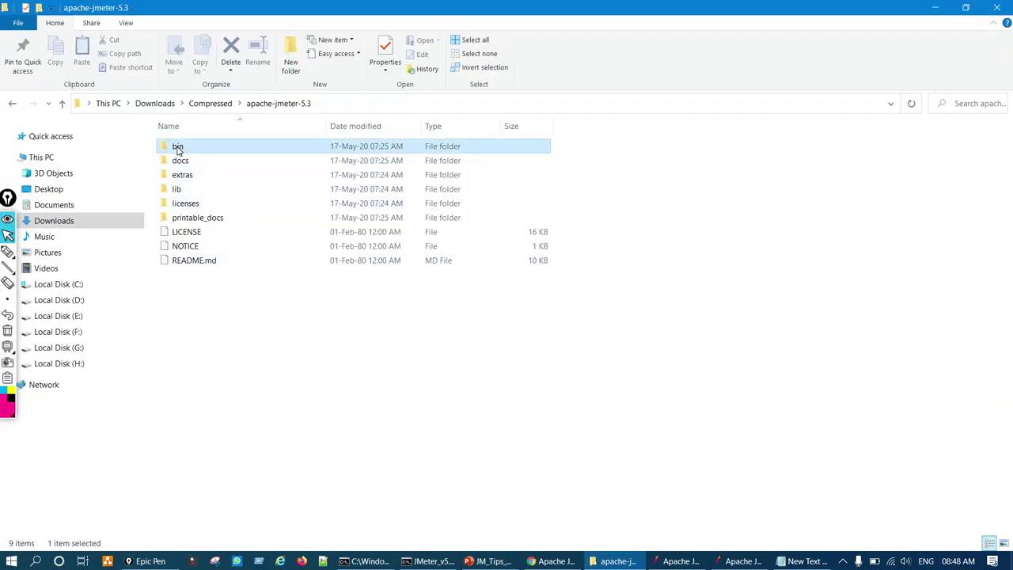
pyautogui.hotkey('ctrl', 'shift', '2')
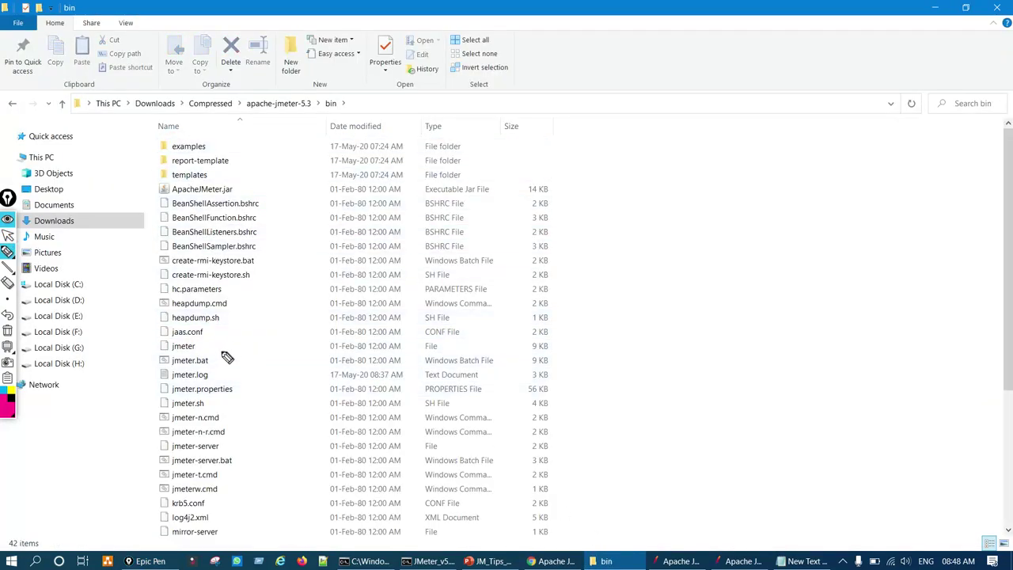
pyautogui.moveTo(182, 360); pyautogui.dragTo(215, 349)
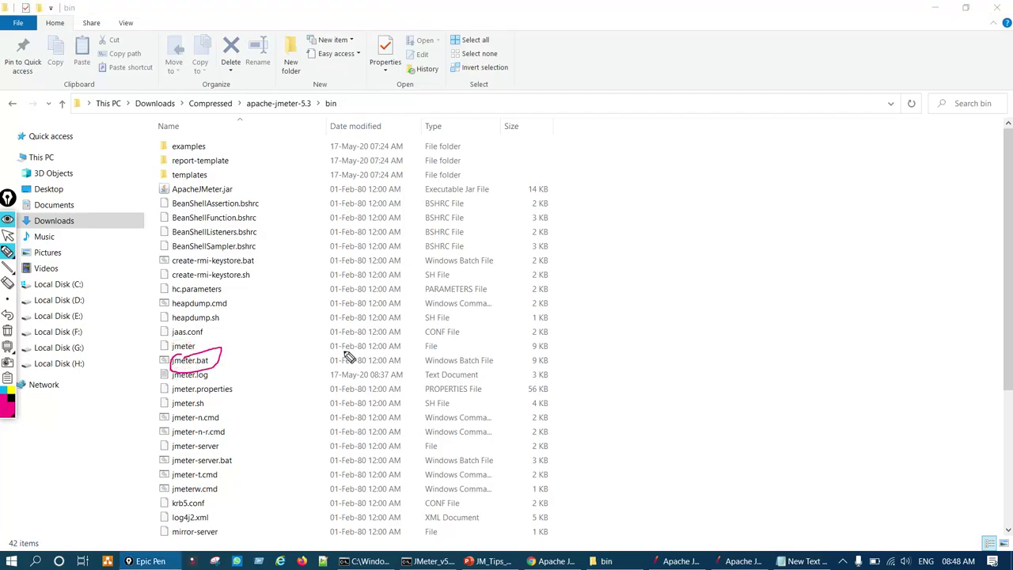
# - Handwrite "Black Theme" with an underline in the empty area beside the file list, and clear all pen marks
pyautogui.moveTo(625, 279)
pyautogui.mouseDown()
pyautogui.moveTo(683, 308)
pyautogui.moveTo(765, 270)
pyautogui.moveTo(784, 273)
pyautogui.mouseUp()
pyautogui.moveTo(822, 242)
pyautogui.mouseDown()
pyautogui.moveTo(871, 228)
pyautogui.moveTo(898, 256)
pyautogui.moveTo(934, 242)
pyautogui.moveTo(960, 216)
pyautogui.moveTo(977, 230)
pyautogui.mouseUp()
pyautogui.moveTo(905, 281); pyautogui.dragTo(896, 307)
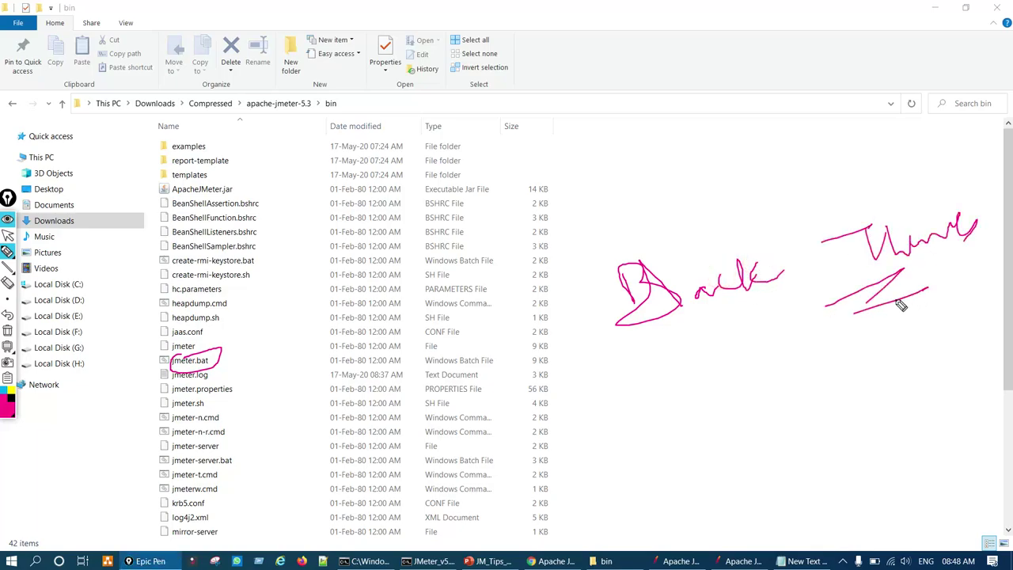
pyautogui.hotkey('ctrl', 'shift', '7')
pyautogui.hotkey('ctrl', 'shift', '2')
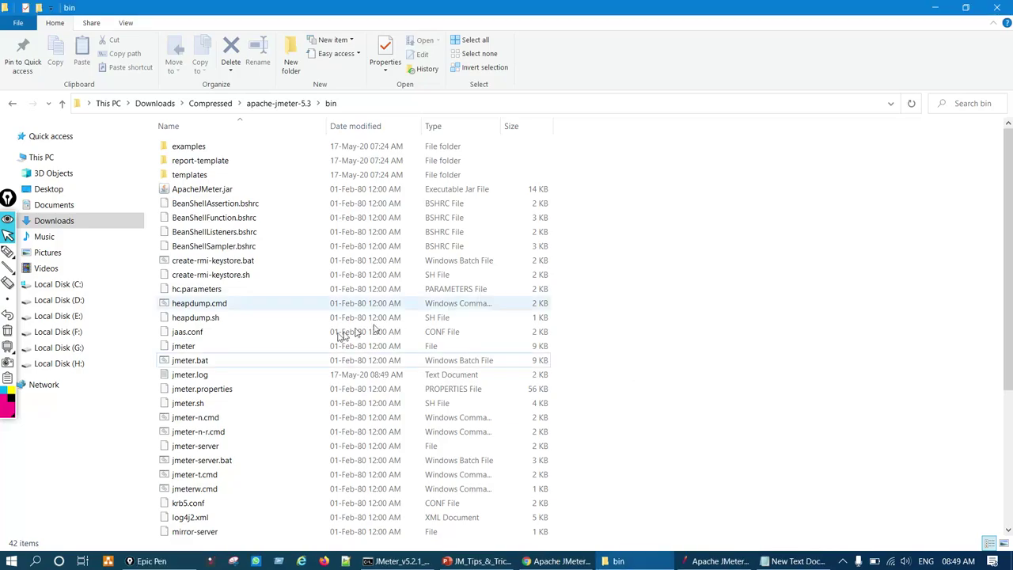
# - Launch JMeter from jmeter.bat and minimize the command window it opens
pyautogui.doubleClick(189, 362)
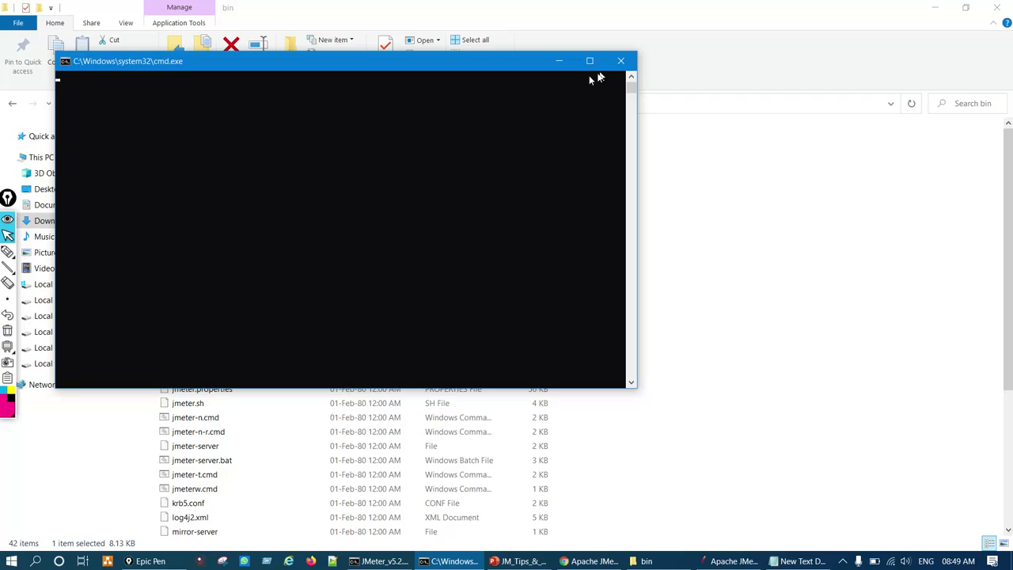
pyautogui.click(8, 252)
pyautogui.moveTo(419, 84)
pyautogui.mouseDown()
pyautogui.moveTo(362, 119)
pyautogui.moveTo(406, 101)
pyautogui.mouseUp()
pyautogui.hotkey('ctrl', 'shift', '7')
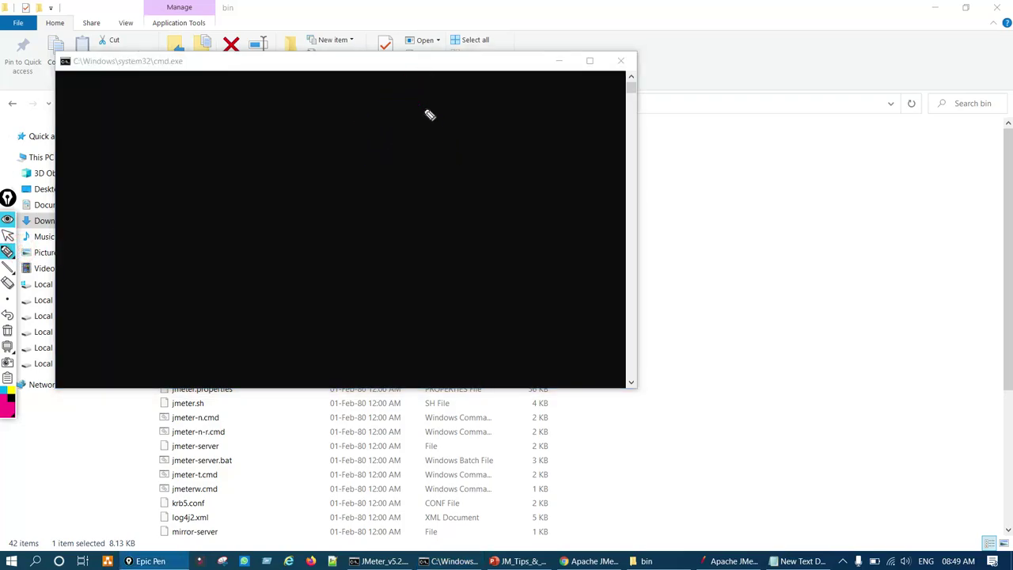
pyautogui.hotkey('ctrl', 'shift', '2')
pyautogui.click(560, 63)
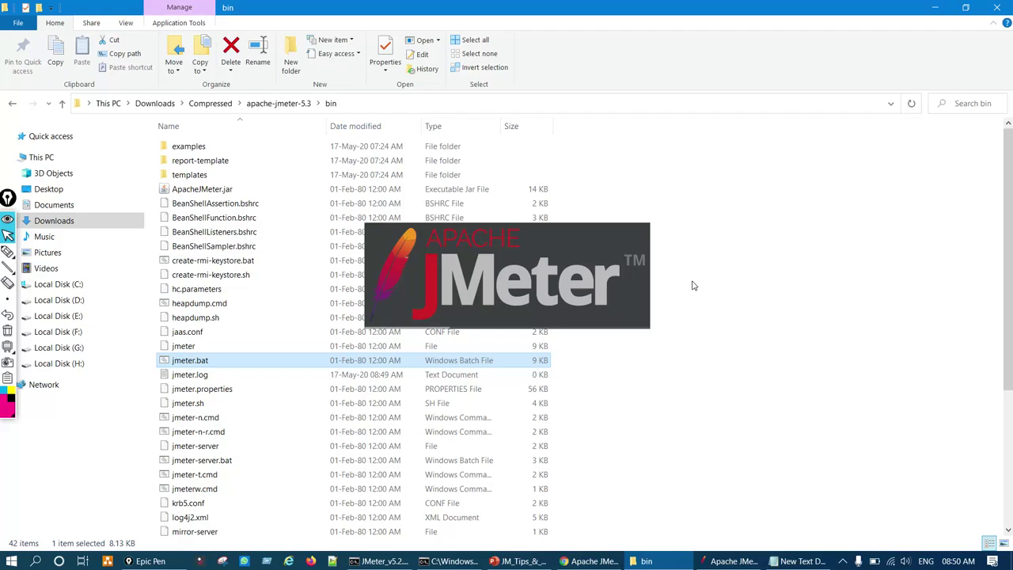
# - Mark the JMeter splash screen with the pen and clear the mark
pyautogui.hotkey('ctrl', 'shift', '2')
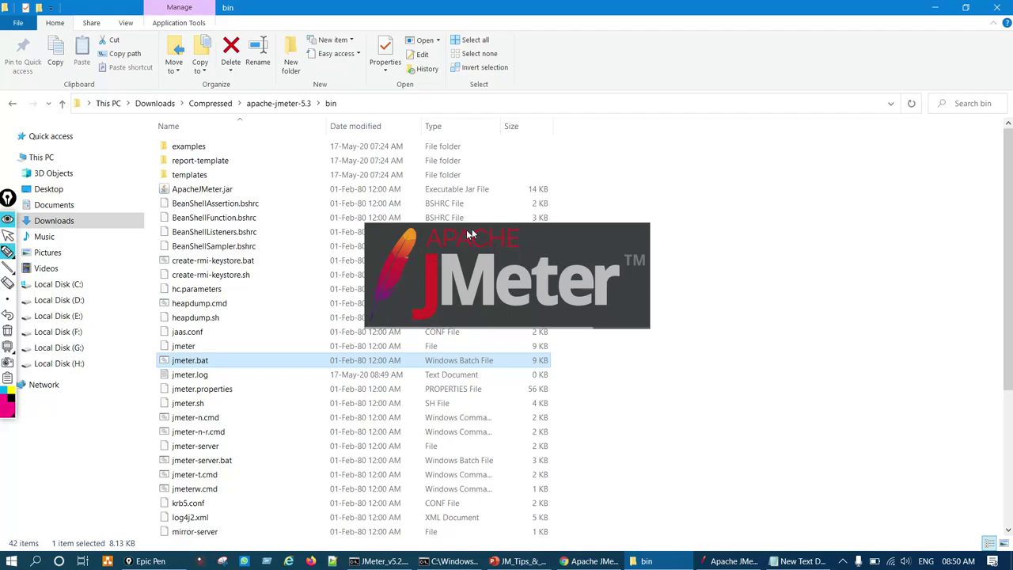
pyautogui.moveTo(512, 214)
pyautogui.mouseDown()
pyautogui.moveTo(518, 191)
pyautogui.moveTo(492, 207)
pyautogui.mouseUp()
pyautogui.hotkey('ctrl', 'shift', '7')
pyautogui.hotkey('ctrl', 'shift', '2')
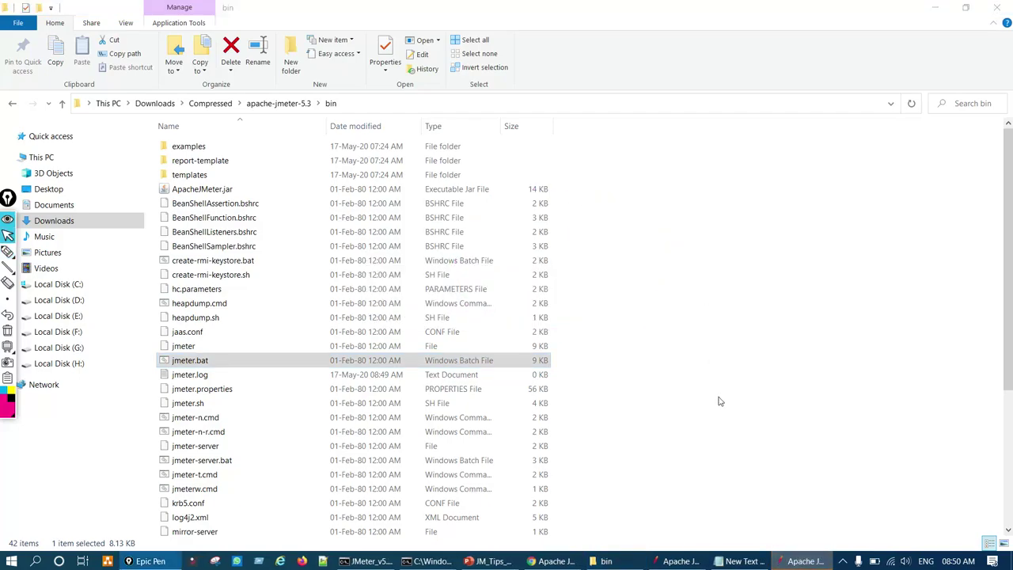
# - Switch to the Apache JMeter 5.3 window, circle the version in its title, annotate the dark interface, and clear all pen marks
pyautogui.click(807, 562)
pyautogui.hotkey('ctrl', 'shift', '2')
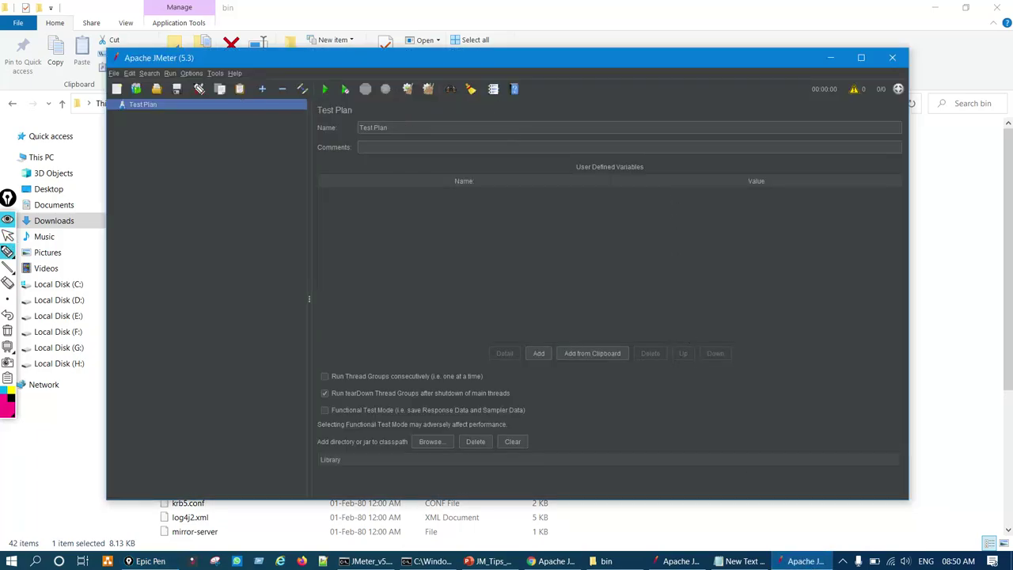
pyautogui.moveTo(187, 68)
pyautogui.mouseDown()
pyautogui.moveTo(176, 52)
pyautogui.moveTo(198, 54)
pyautogui.mouseUp()
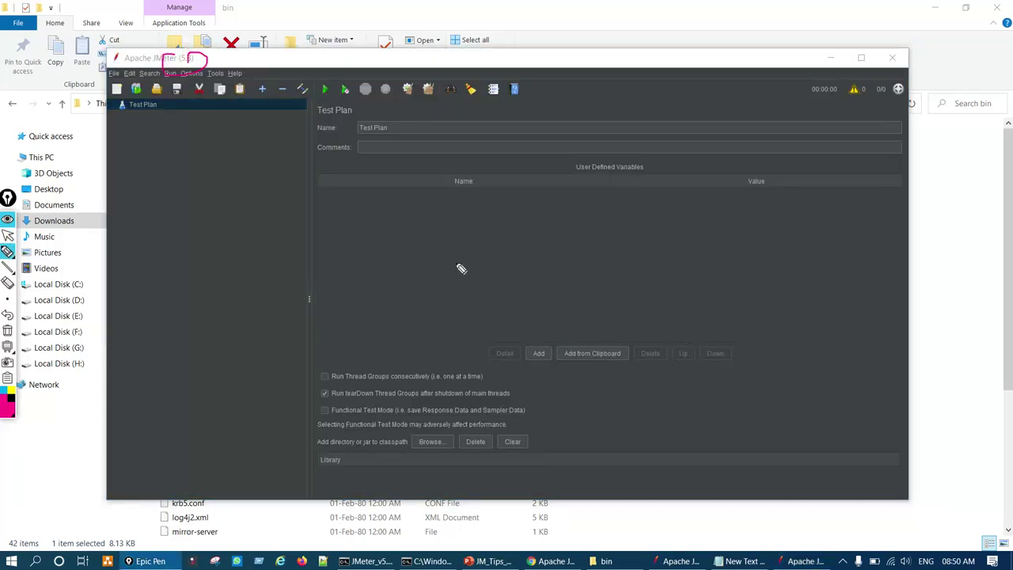
pyautogui.moveTo(456, 279)
pyautogui.mouseDown()
pyautogui.moveTo(518, 264)
pyautogui.moveTo(549, 287)
pyautogui.moveTo(631, 277)
pyautogui.mouseUp()
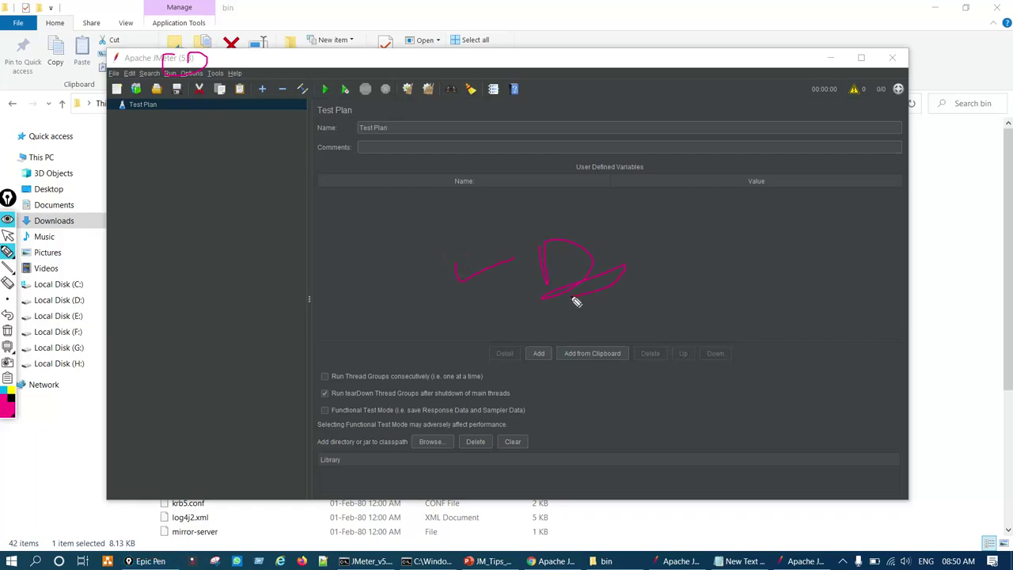
pyautogui.hotkey('ctrl', 'shift', '7')
pyautogui.moveTo(454, 254); pyautogui.dragTo(489, 261)
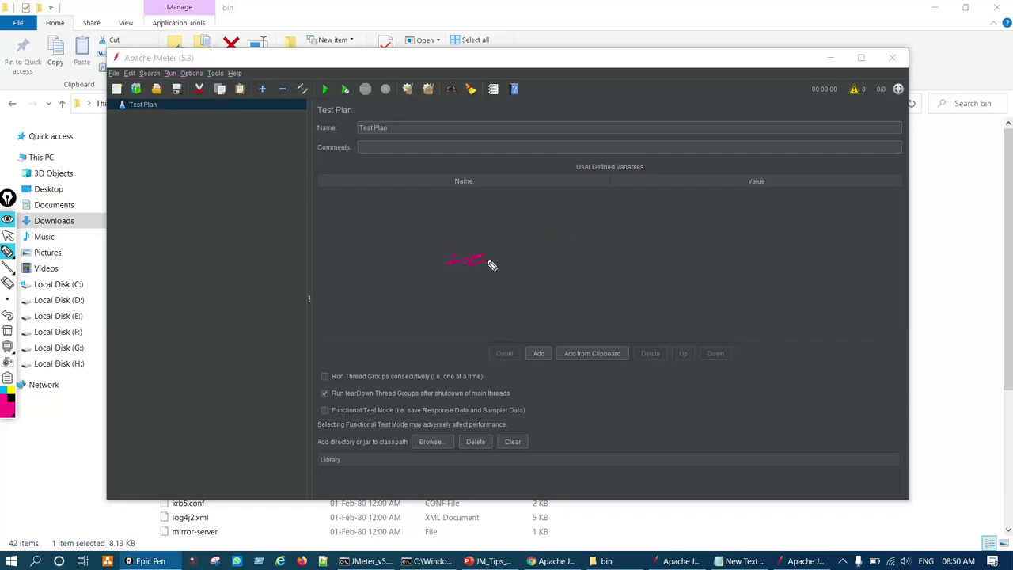
pyautogui.hotkey('ctrl', 'shift', '7')
pyautogui.hotkey('ctrl', 'shift', '2')
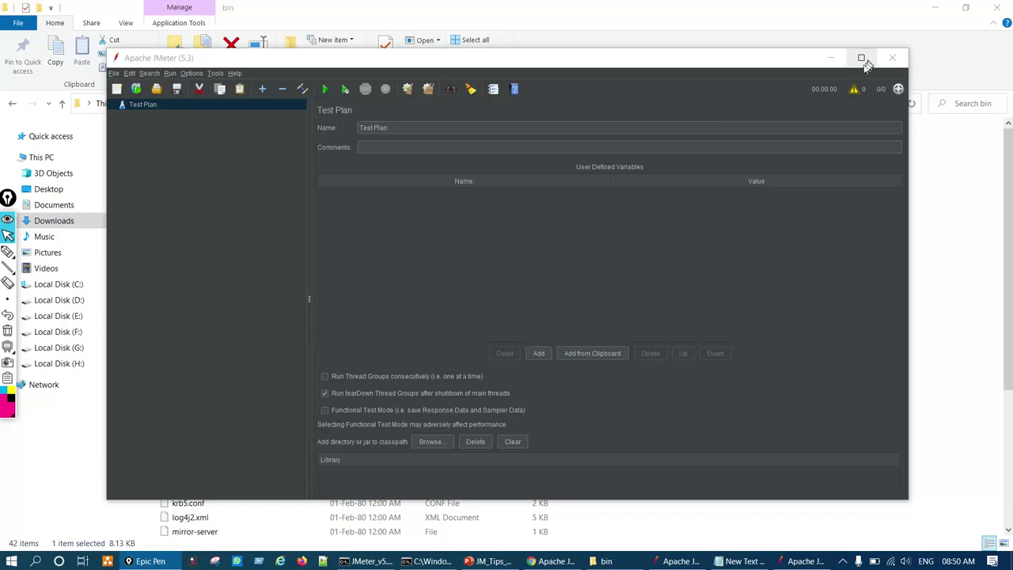
# - Display the available Look and Feel themes in JMeter 5.3
pyautogui.click(218, 74)
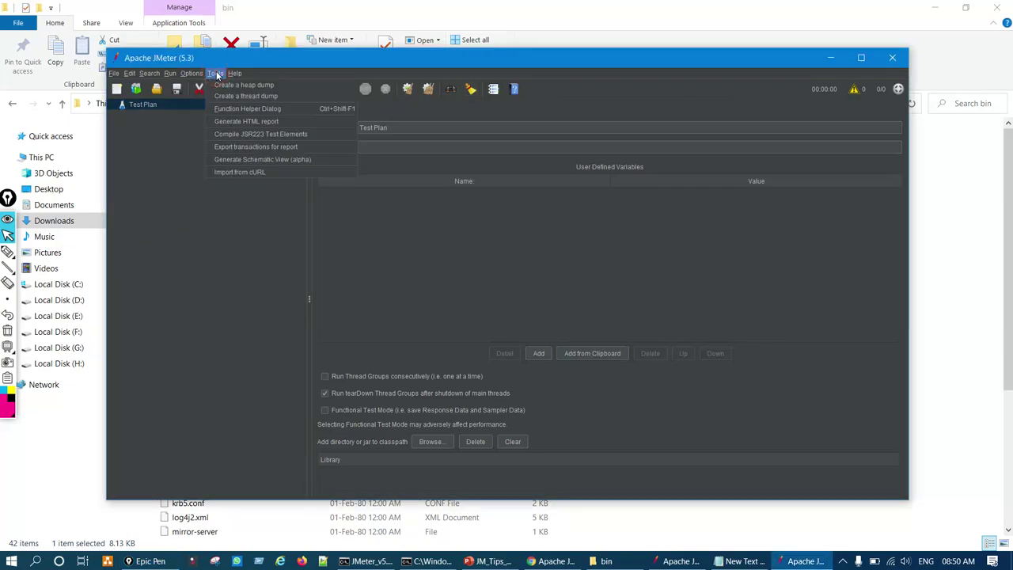
pyautogui.moveTo(194, 75)
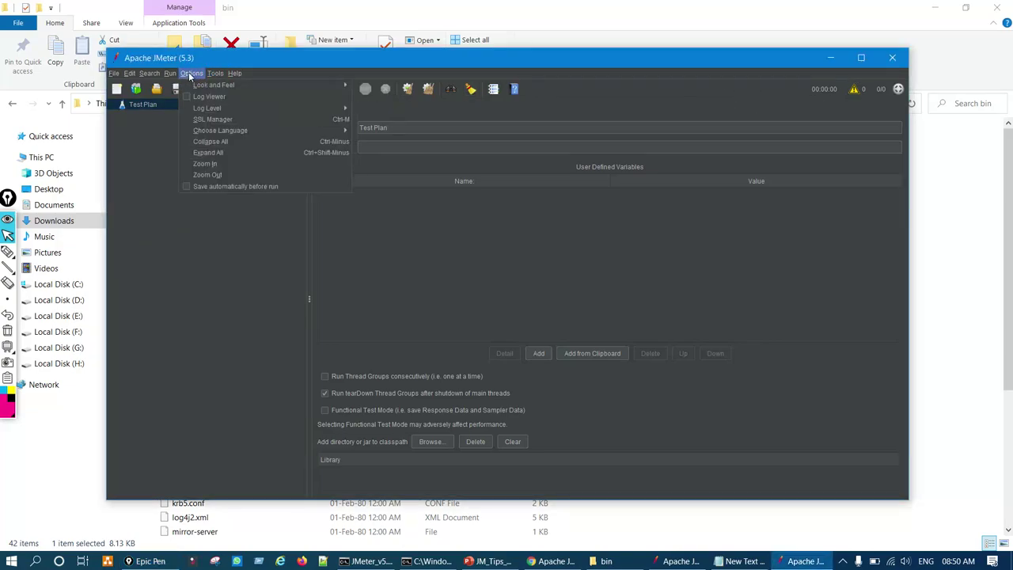
pyautogui.moveTo(234, 85)
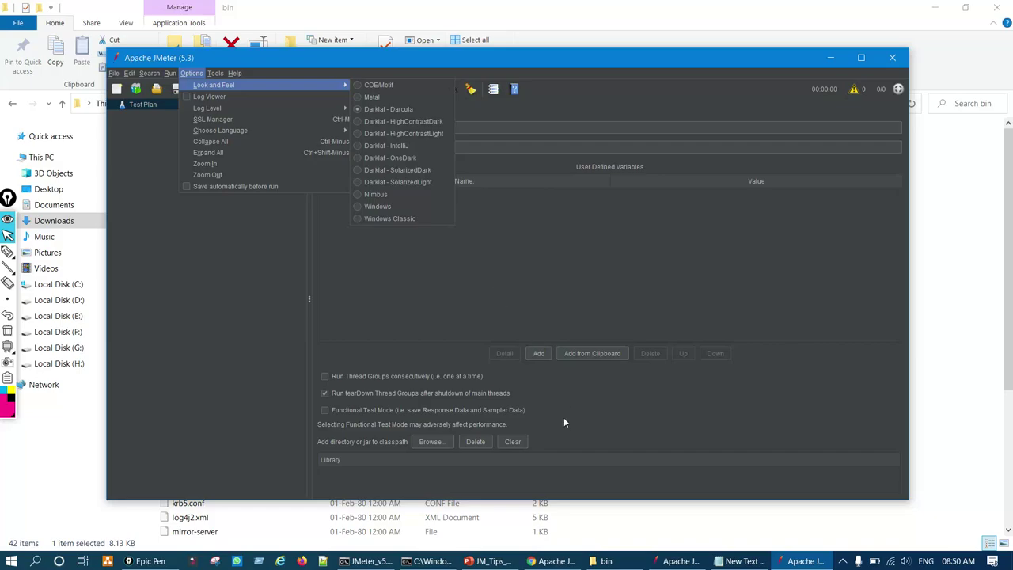
# - Switch to the Important Changes slide in PowerPoint, mark "Theme", "applied" and "without a Restart" with the pen, and clear the marks
pyautogui.click(490, 561)
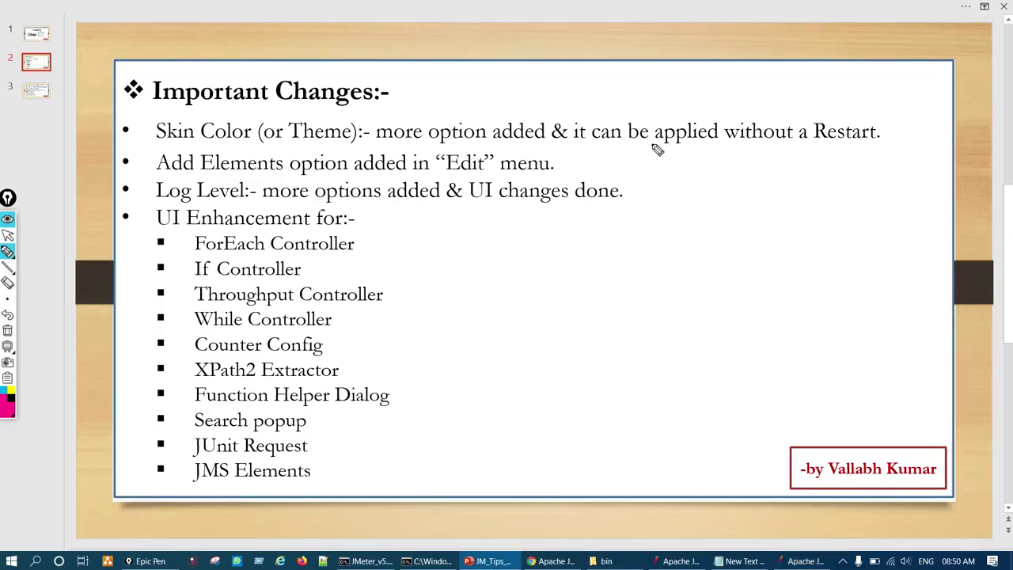
pyautogui.moveTo(661, 121)
pyautogui.mouseDown()
pyautogui.moveTo(657, 150)
pyautogui.moveTo(629, 127)
pyautogui.mouseUp()
pyautogui.moveTo(296, 118); pyautogui.dragTo(346, 121)
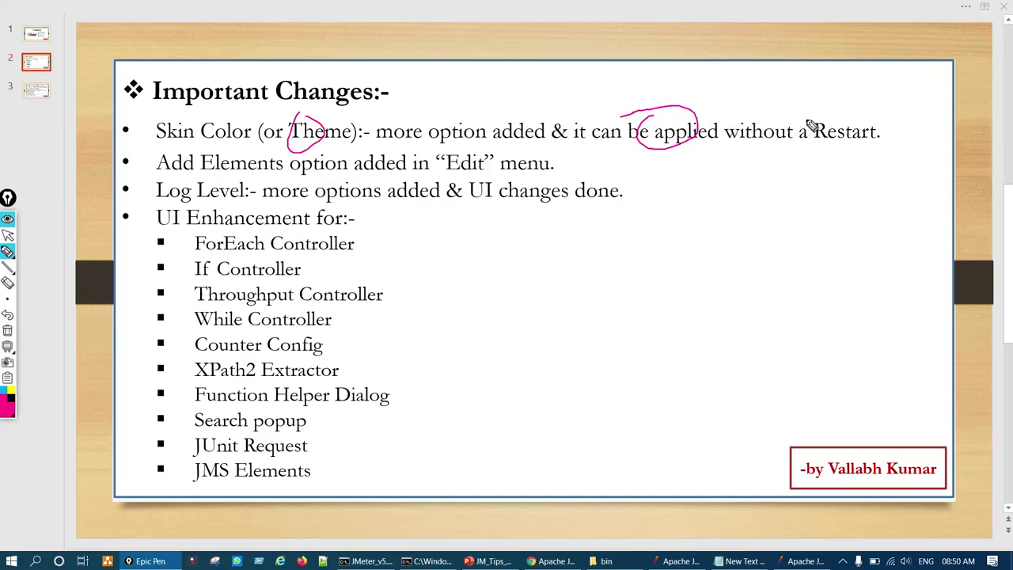
pyautogui.moveTo(803, 111)
pyautogui.mouseDown()
pyautogui.moveTo(844, 126)
pyautogui.moveTo(813, 114)
pyautogui.moveTo(879, 104)
pyautogui.moveTo(895, 113)
pyautogui.mouseUp()
pyautogui.moveTo(752, 122); pyautogui.dragTo(765, 123)
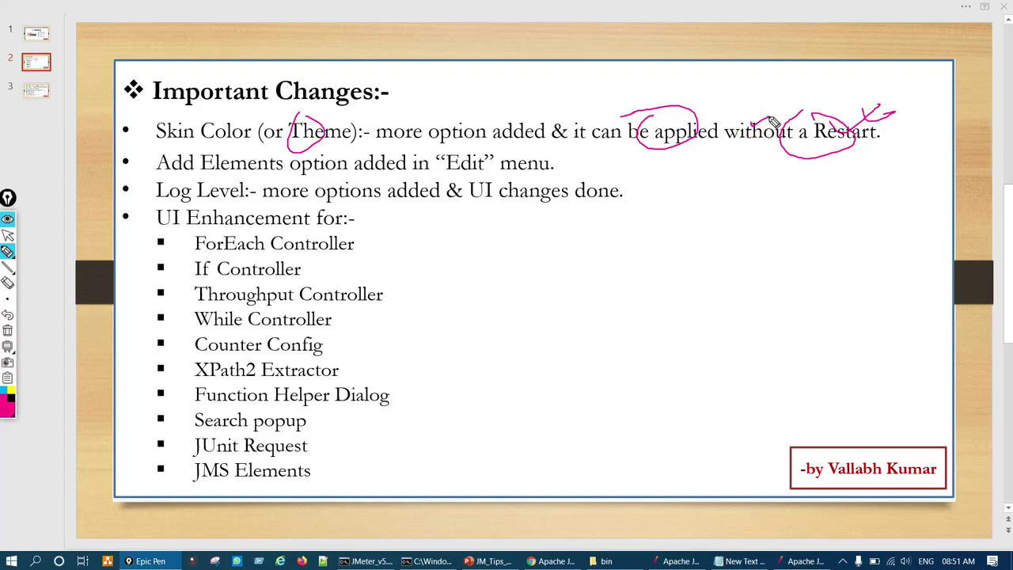
pyautogui.press('Escape')
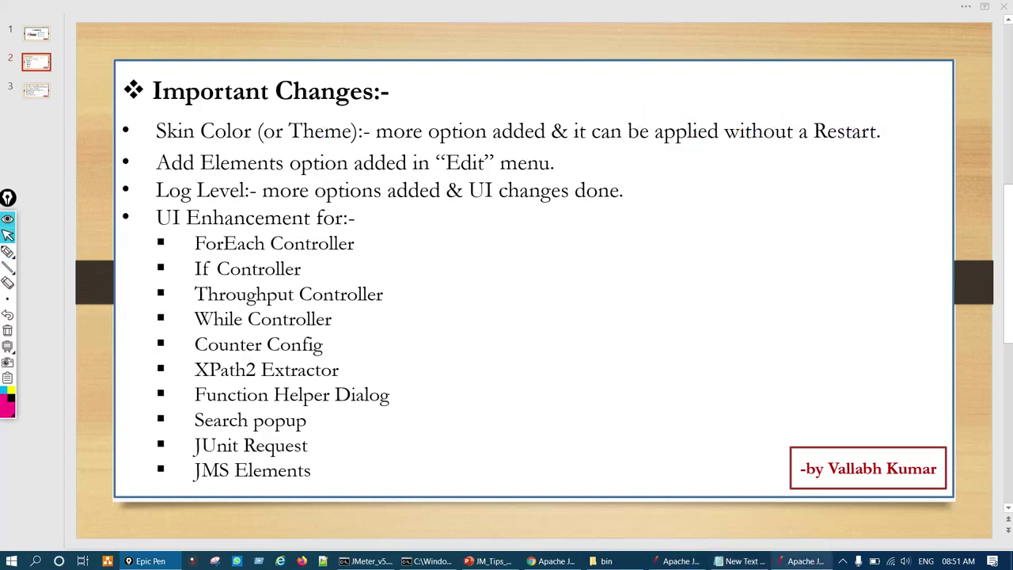
# - Switch to the Apache JMeter 5.3 window and change its look and feel to Metal
pyautogui.moveTo(802, 562); pyautogui.dragTo(674, 558)
pyautogui.click(675, 561)
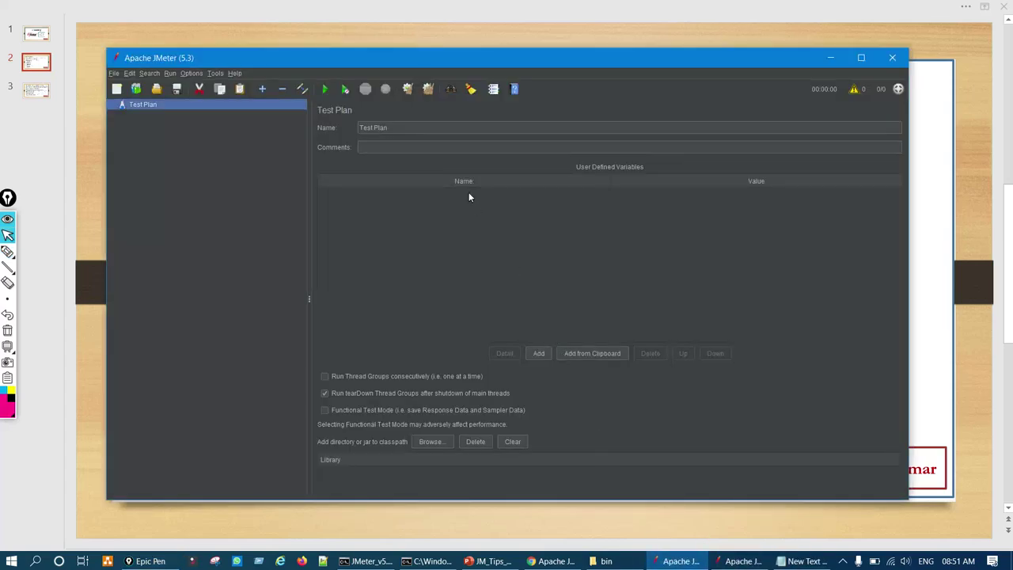
pyautogui.click(193, 74)
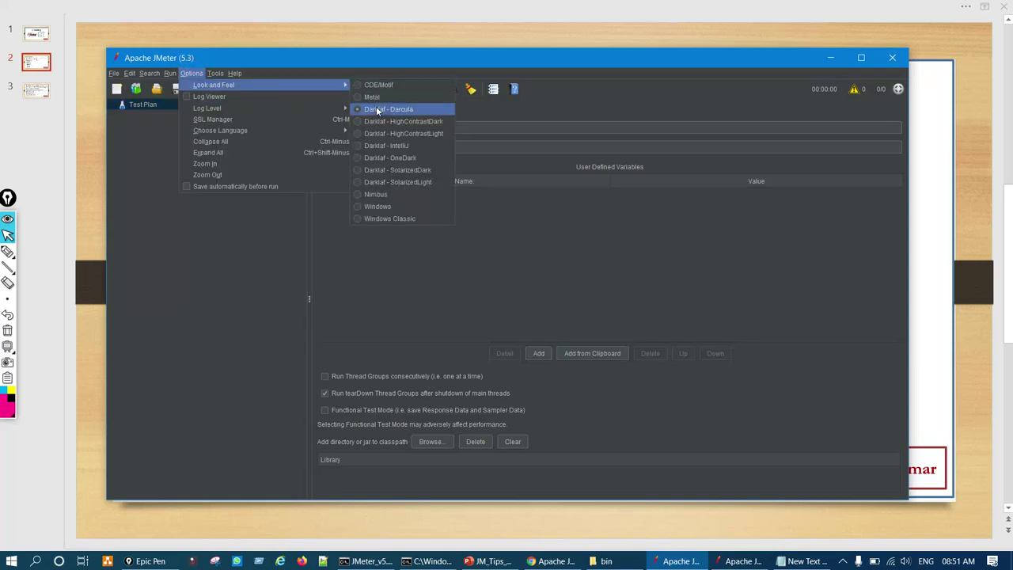
pyautogui.click(373, 96)
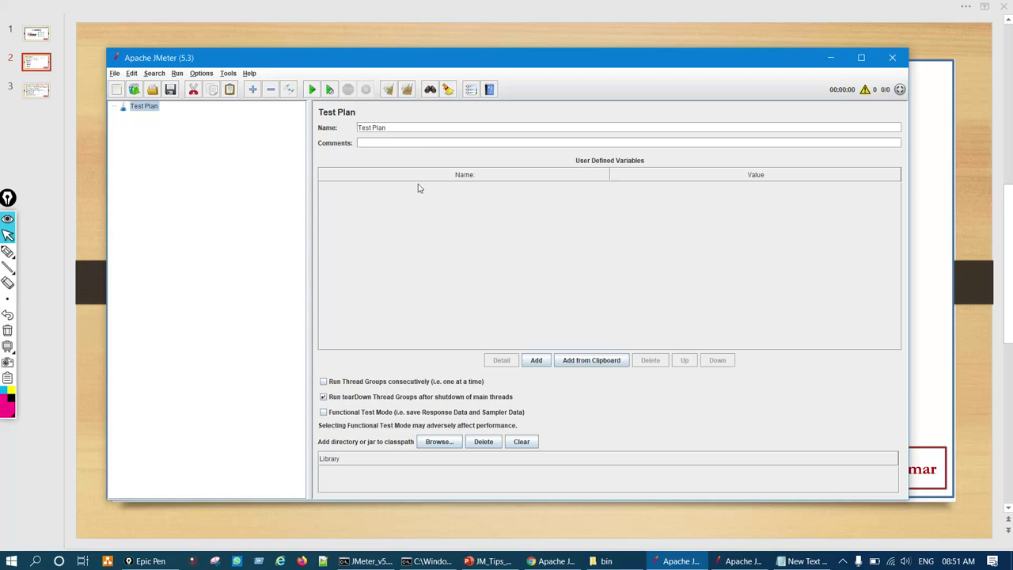
pyautogui.hotkey('ctrl', 'shift', '3')
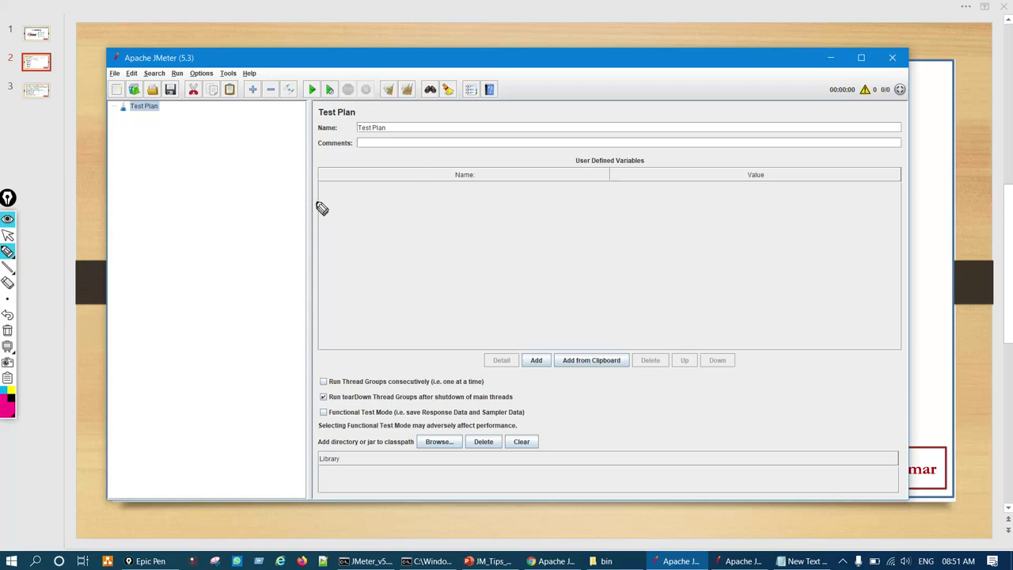
pyautogui.hotkey('ctrl', 'shift', 'c')
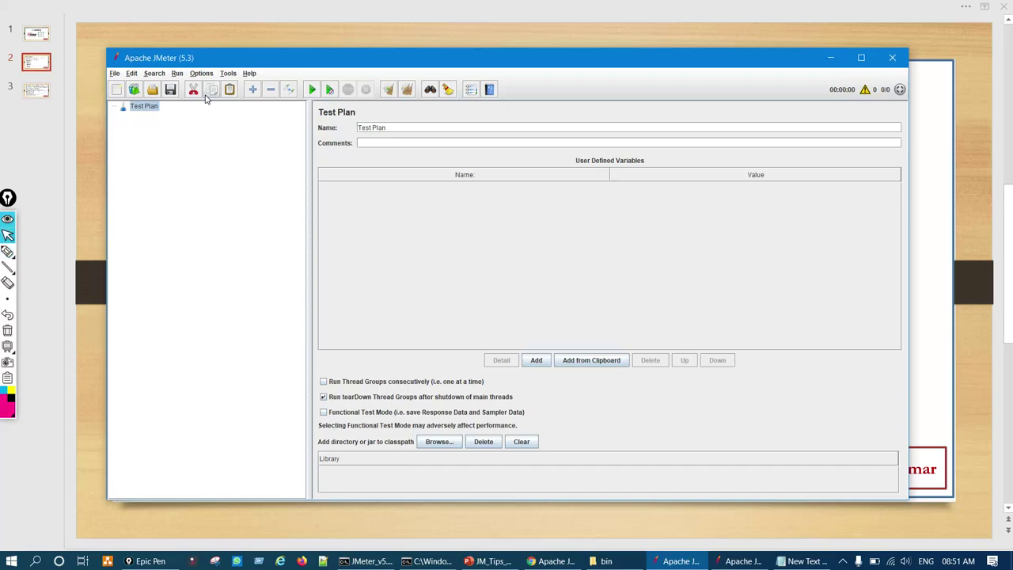
# - Review the full list of Look and Feel themes once more and close it without choosing one
pyautogui.click(201, 74)
pyautogui.moveTo(209, 87)
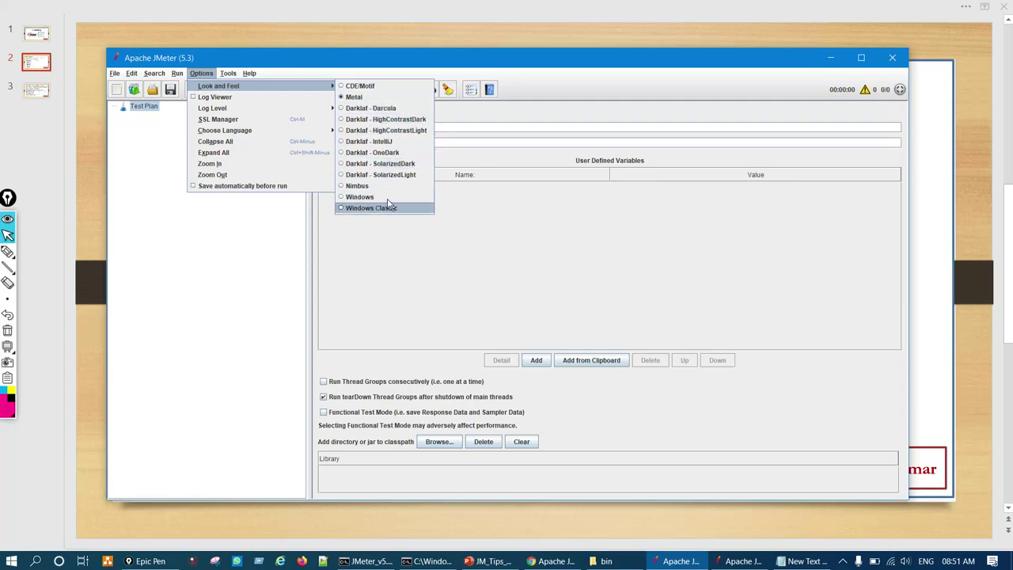
pyautogui.click(387, 257)
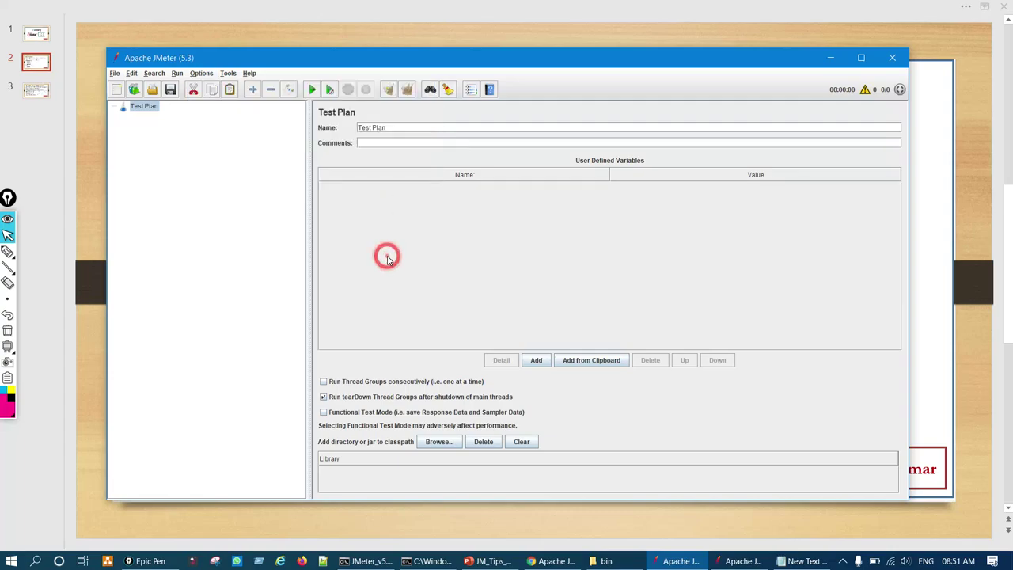
# - Return to the PowerPoint slide, mark the "Add Elements option added in Edit menu" bullet with the pen, and clear the marks
pyautogui.click(507, 558)
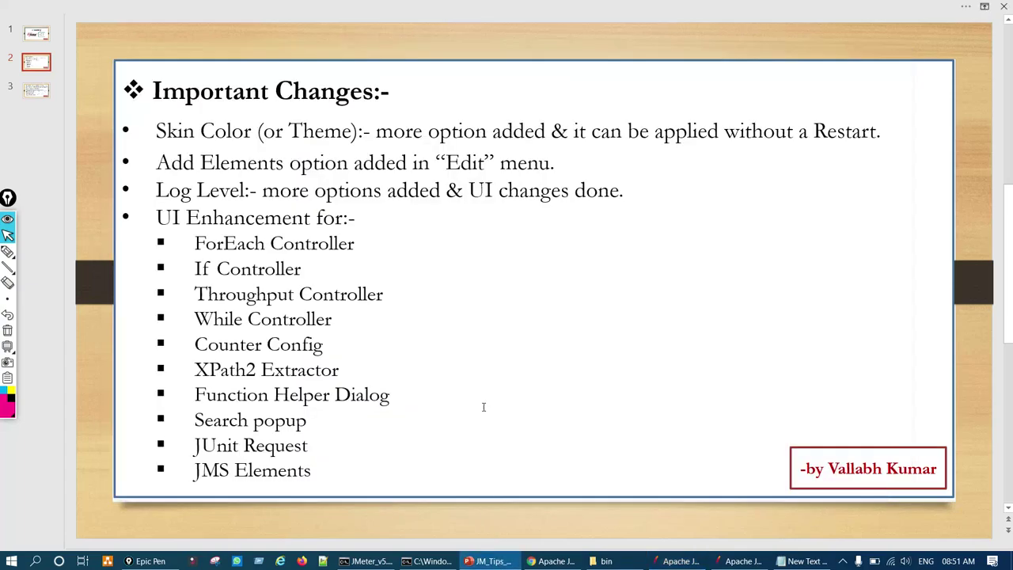
pyautogui.hotkey('ctrl', 'shift', '3')
pyautogui.moveTo(156, 169); pyautogui.dragTo(218, 162)
pyautogui.moveTo(469, 148)
pyautogui.mouseDown()
pyautogui.moveTo(484, 171)
pyautogui.moveTo(477, 155)
pyautogui.mouseUp()
pyautogui.hotkey('ctrl', 'F5')
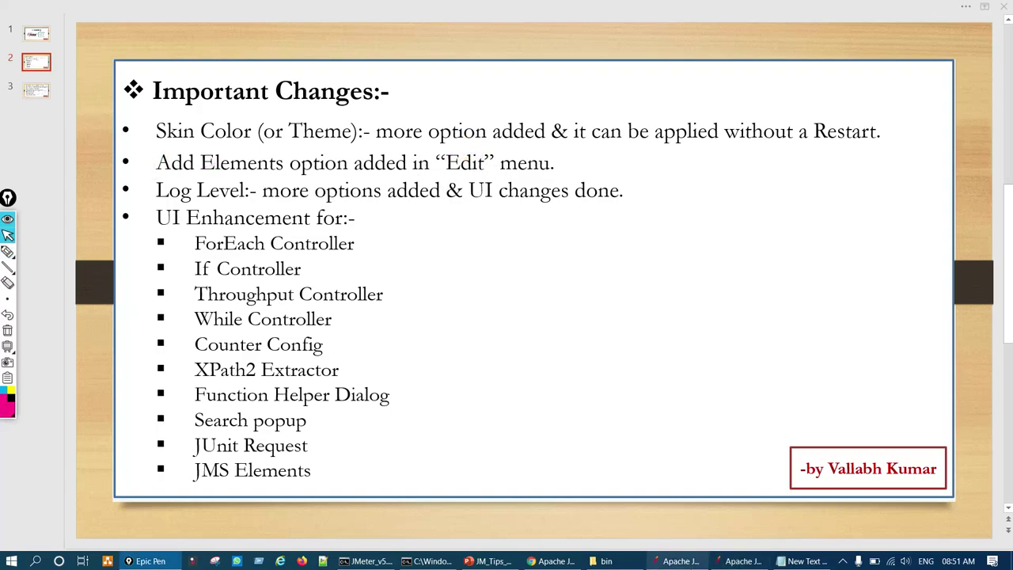
# - Switch to JMeter 5.3 and examine the element categories that the Edit commands offer for adding to the Test Plan
pyautogui.click(679, 561)
pyautogui.click(132, 74)
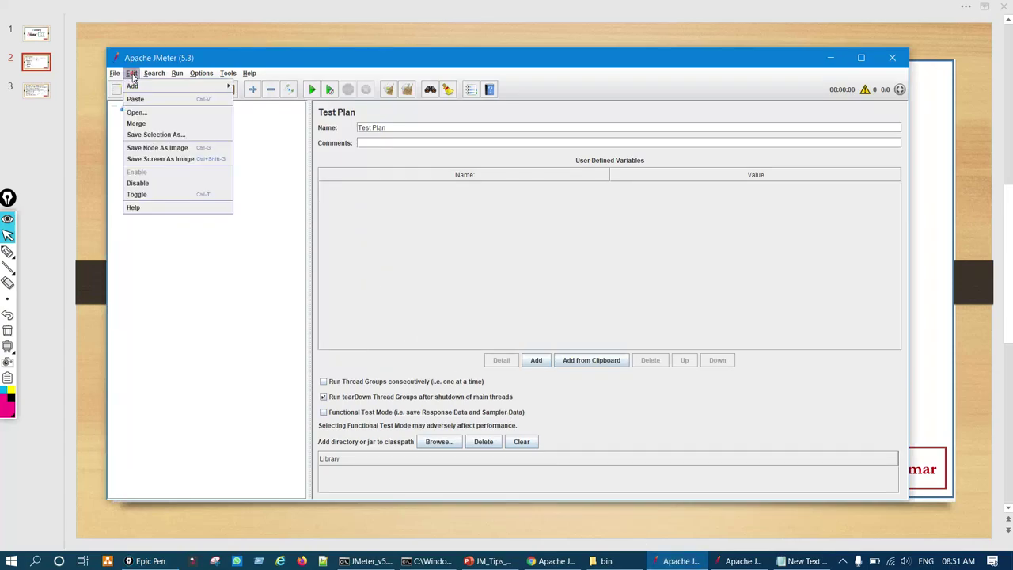
pyautogui.moveTo(145, 89)
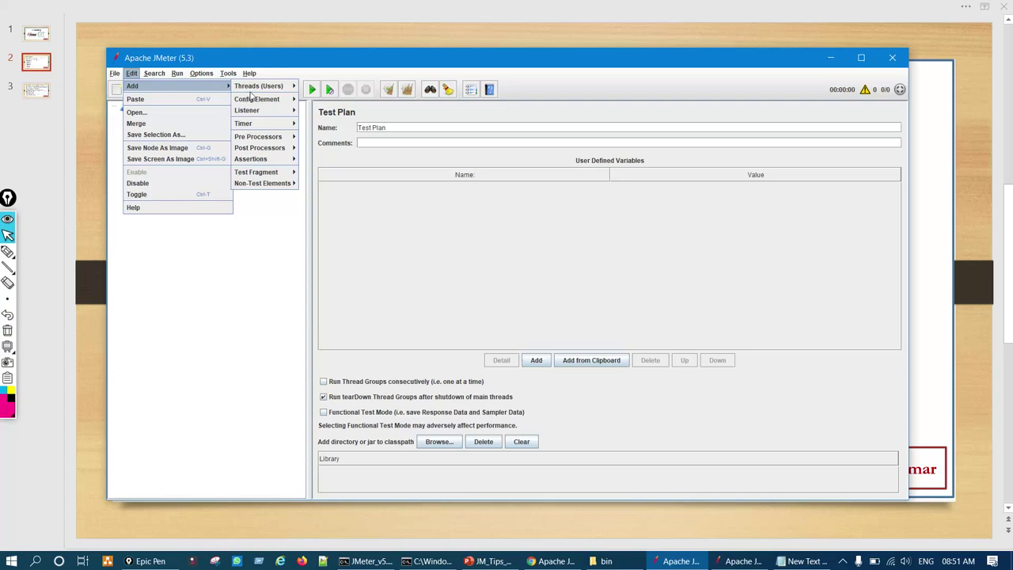
pyautogui.moveTo(270, 101)
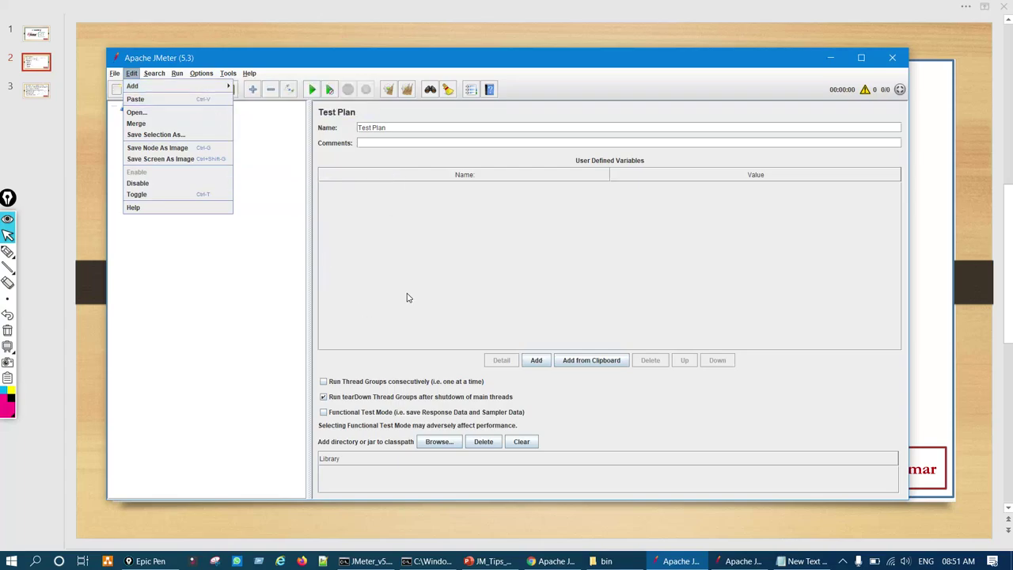
pyautogui.click(407, 295)
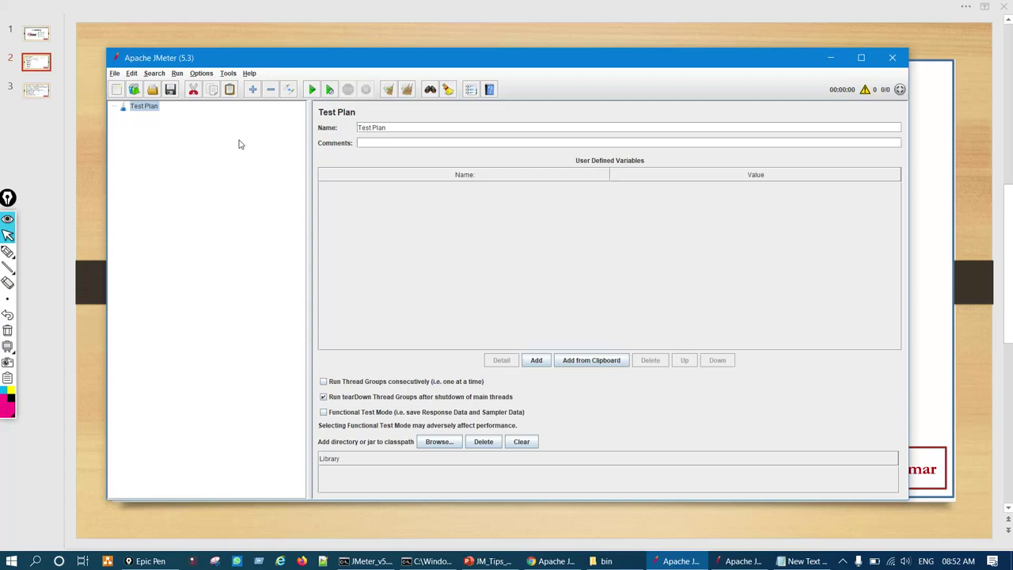
pyautogui.click(131, 74)
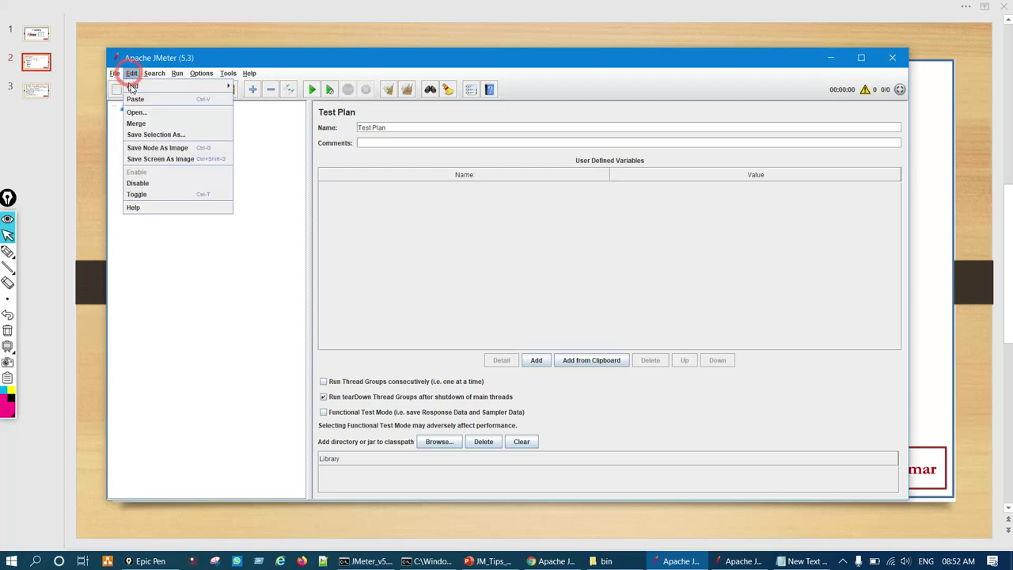
pyautogui.moveTo(160, 89)
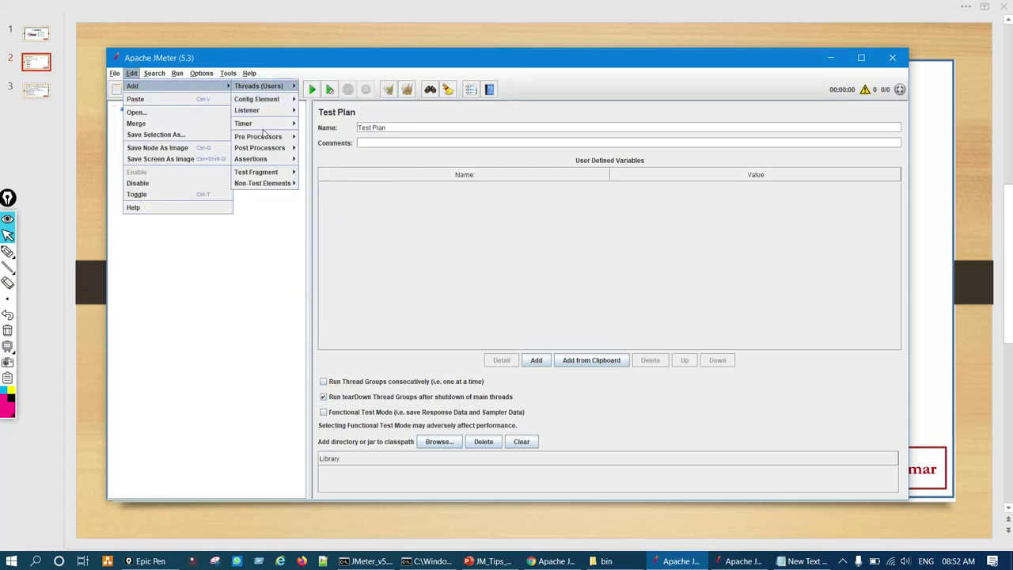
pyautogui.moveTo(258, 183)
pyautogui.moveTo(266, 102)
pyautogui.click(254, 266)
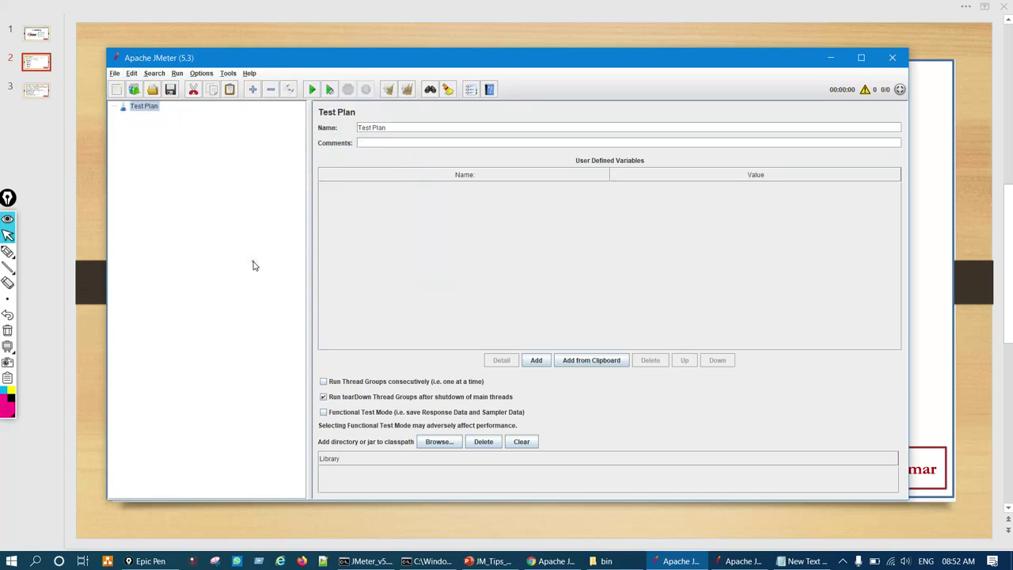
# - Return to the PowerPoint slide, mark the "Log Level" bullet about more options and UI changes with the pen, and clear the marks
pyautogui.click(488, 561)
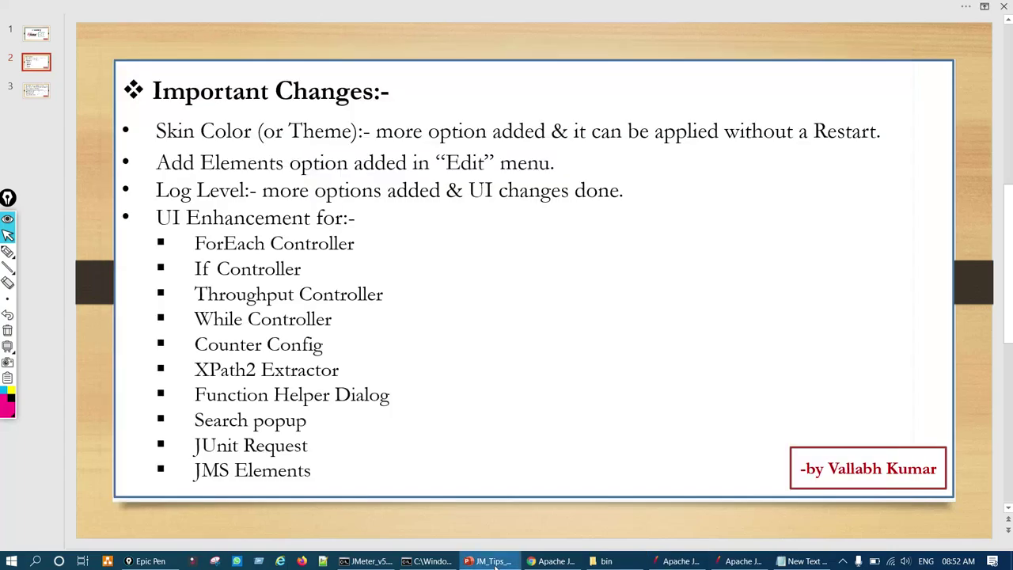
pyautogui.hotkey('ctrl', 'shift', '3')
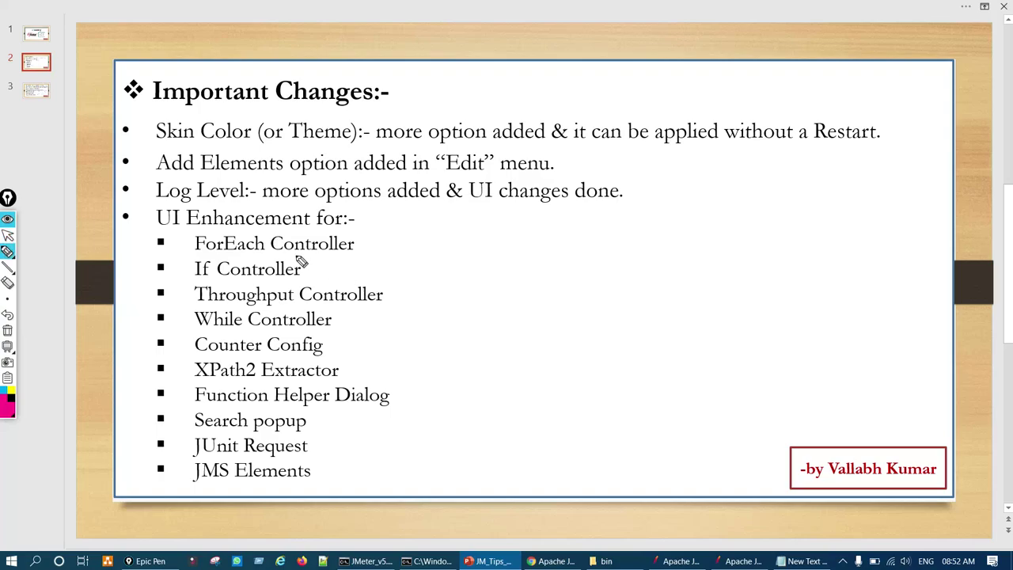
pyautogui.moveTo(195, 188)
pyautogui.mouseDown()
pyautogui.moveTo(237, 204)
pyautogui.moveTo(257, 190)
pyautogui.mouseUp()
pyautogui.moveTo(363, 181)
pyautogui.mouseDown()
pyautogui.moveTo(348, 200)
pyautogui.moveTo(389, 180)
pyautogui.mouseUp()
pyautogui.moveTo(471, 186)
pyautogui.mouseDown()
pyautogui.moveTo(469, 194)
pyautogui.moveTo(520, 208)
pyautogui.moveTo(561, 199)
pyautogui.mouseUp()
pyautogui.hotkey('ctrl', 'shift', '7')
pyautogui.hotkey('ctrl', 'shift', '2')
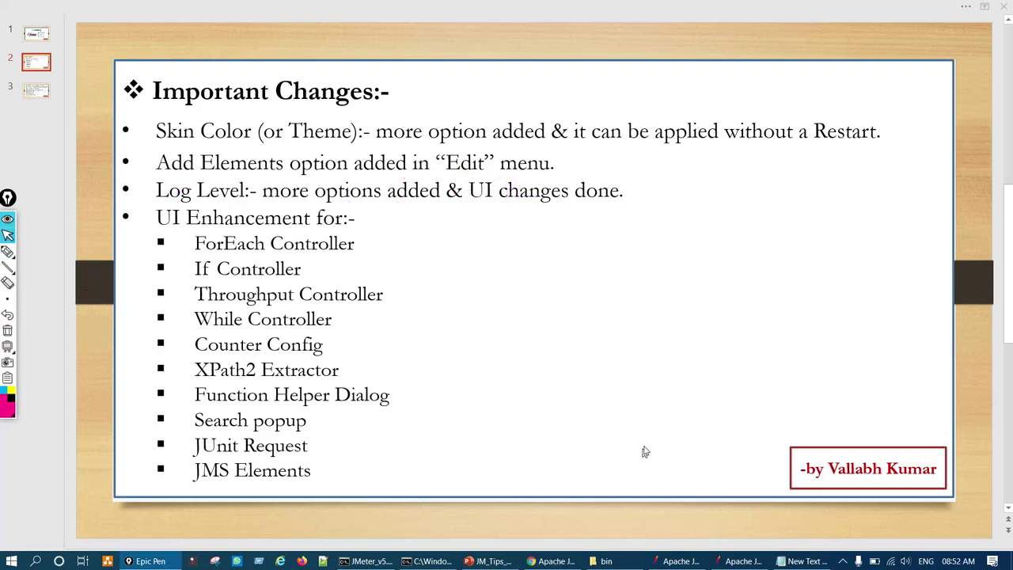
# - Switch to JMeter 5.3 and examine the Log Level options from OFF to ALL without changing the selected level
pyautogui.click(686, 561)
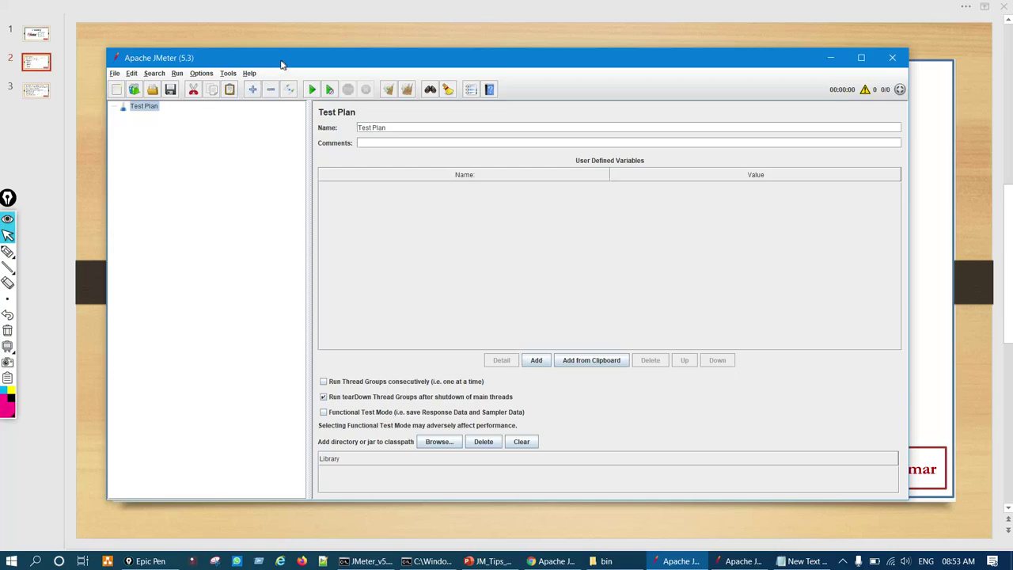
pyautogui.click(199, 74)
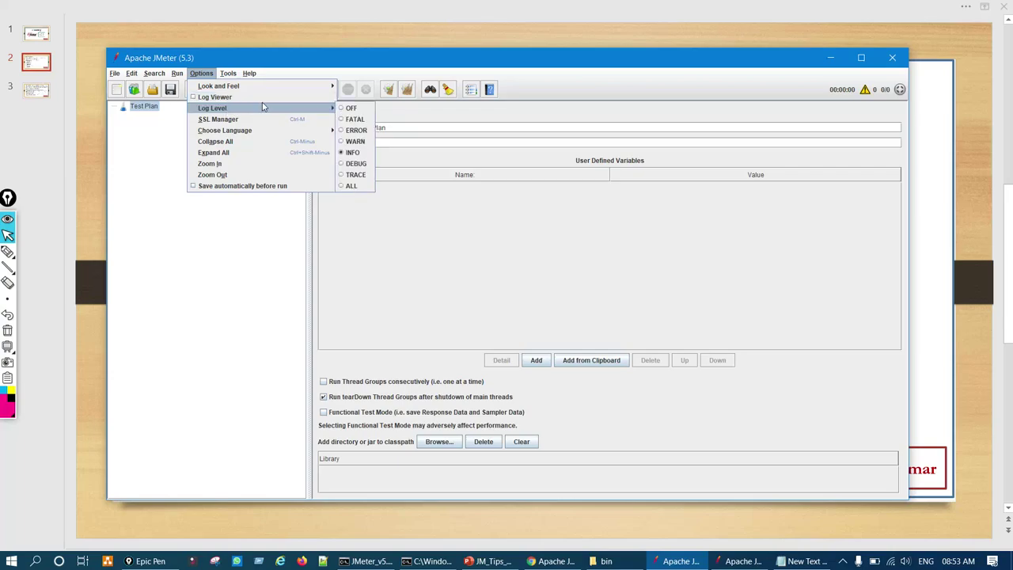
pyautogui.moveTo(316, 107)
pyautogui.hotkey('ctrl', 'shift', '3')
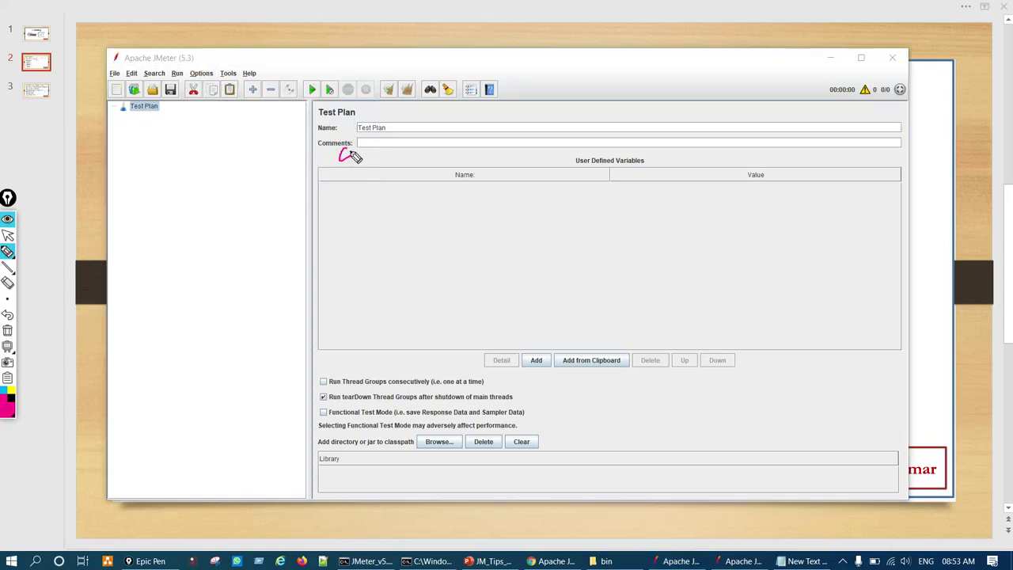
pyautogui.hotkey('ctrl', 'F1')
pyautogui.click(177, 73)
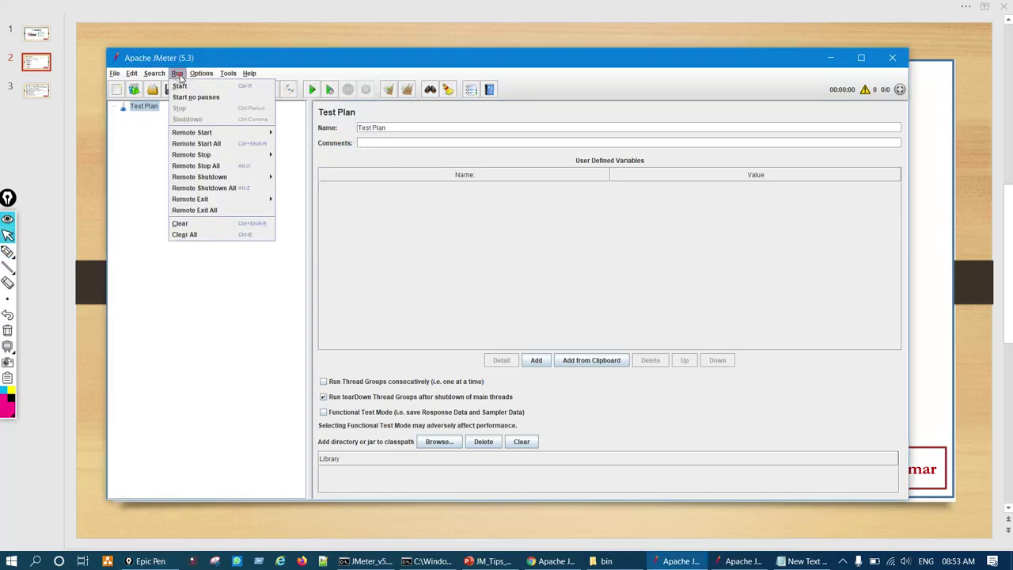
pyautogui.click(201, 73)
pyautogui.moveTo(253, 111)
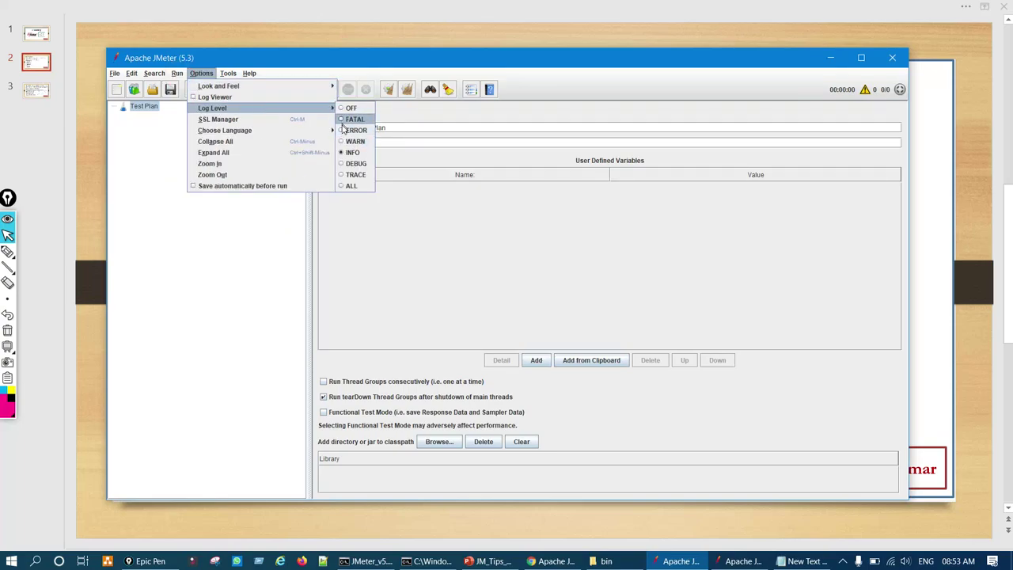
pyautogui.click(451, 257)
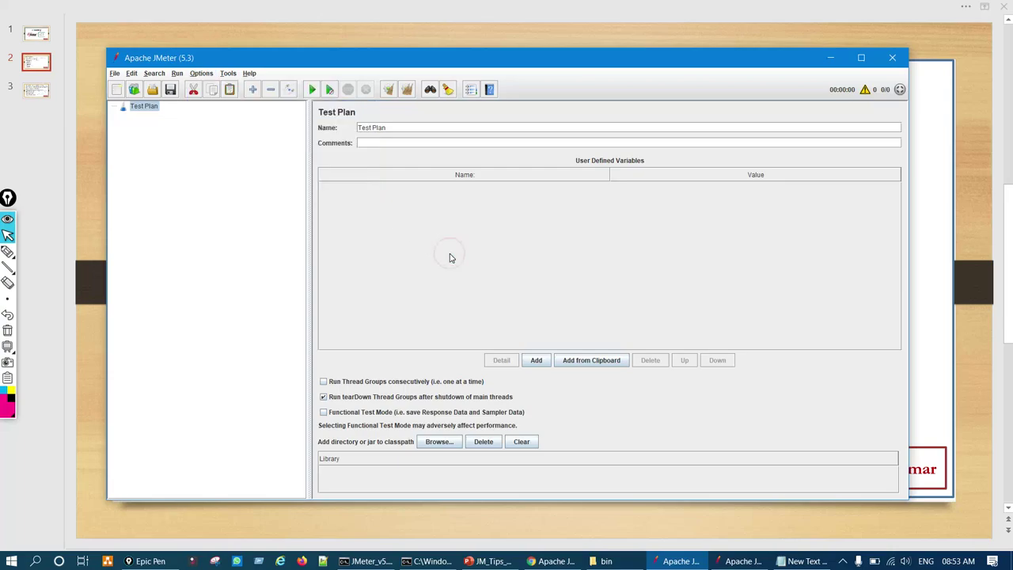
# - Move the Apache JMeter 5.2.1 window aside and compare its Log Level options with those in JMeter 5.3
pyautogui.click(734, 558)
pyautogui.moveTo(443, 63); pyautogui.dragTo(654, 91)
pyautogui.click(415, 103)
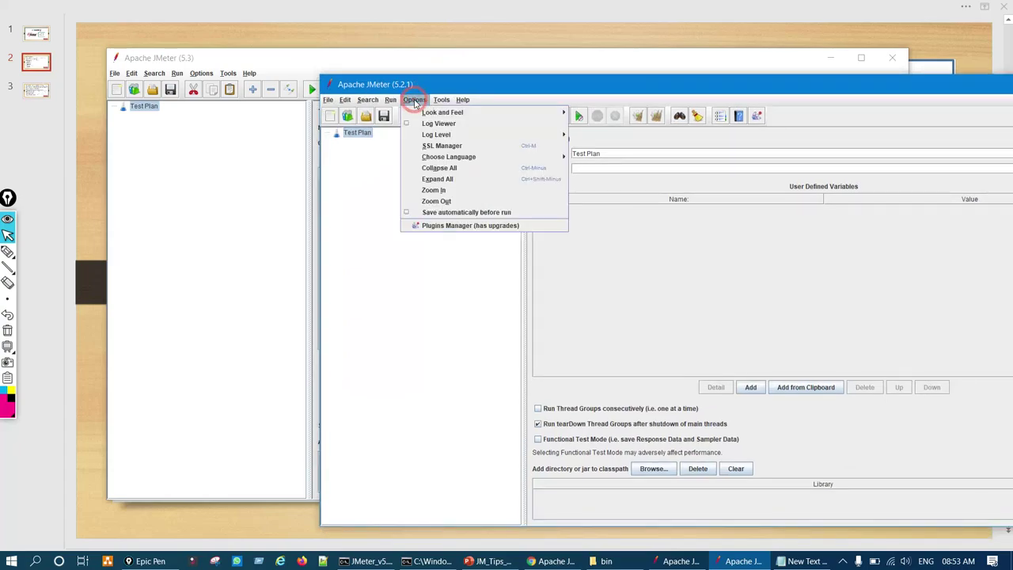
pyautogui.moveTo(474, 137)
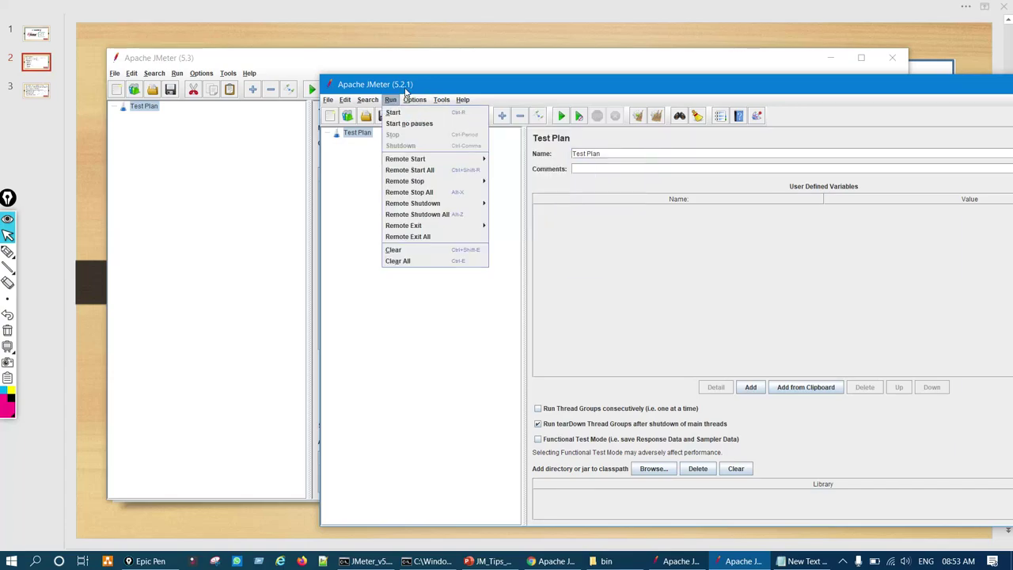
pyautogui.click(211, 176)
pyautogui.click(201, 73)
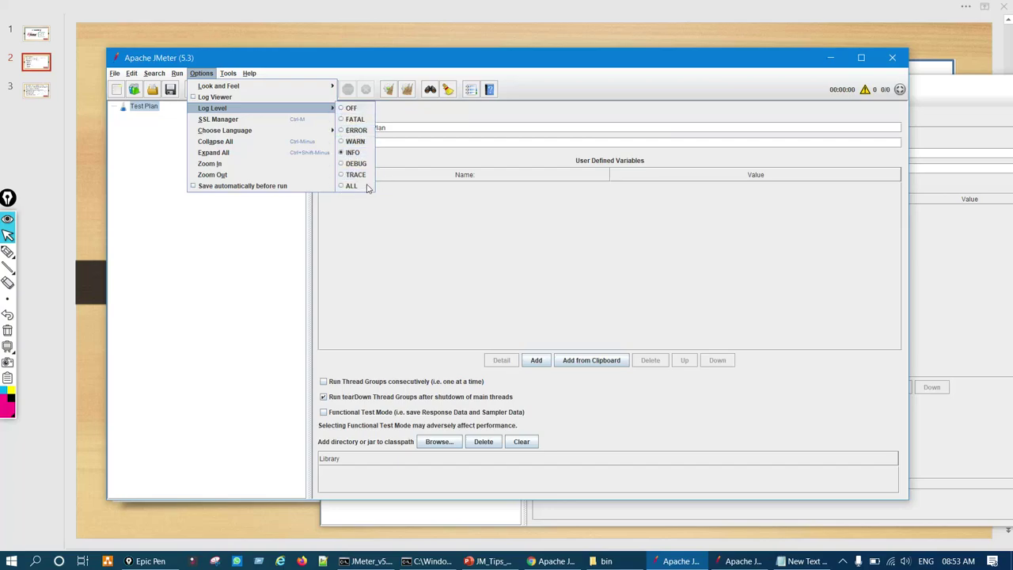
# - Return to the PowerPoint slide and tick ForEach Controller, If Controller and Throughput Controller in the UI Enhancement list with the pen
pyautogui.click(426, 297)
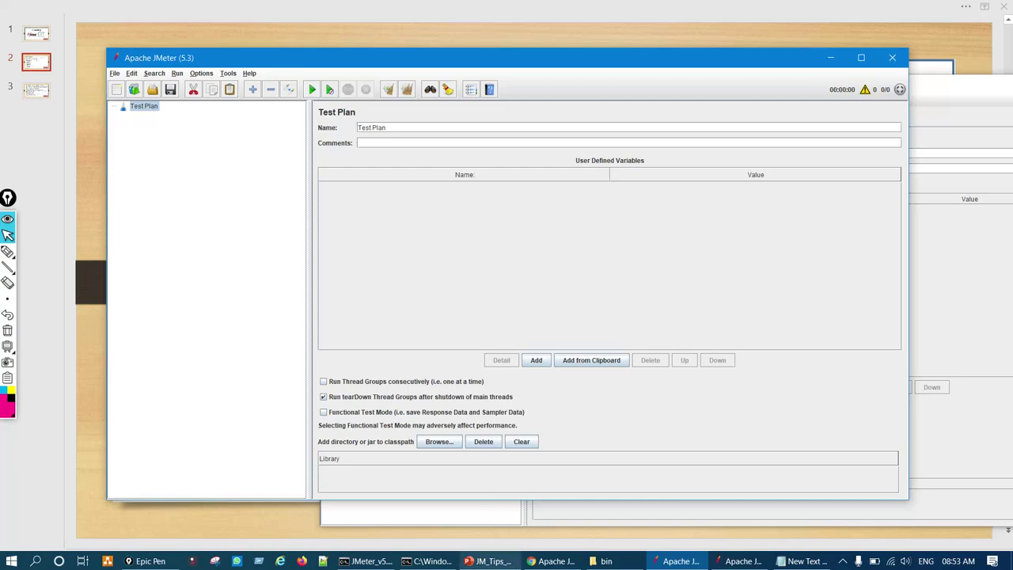
pyautogui.click(487, 562)
pyautogui.hotkey('ctrl', 'shift', '3')
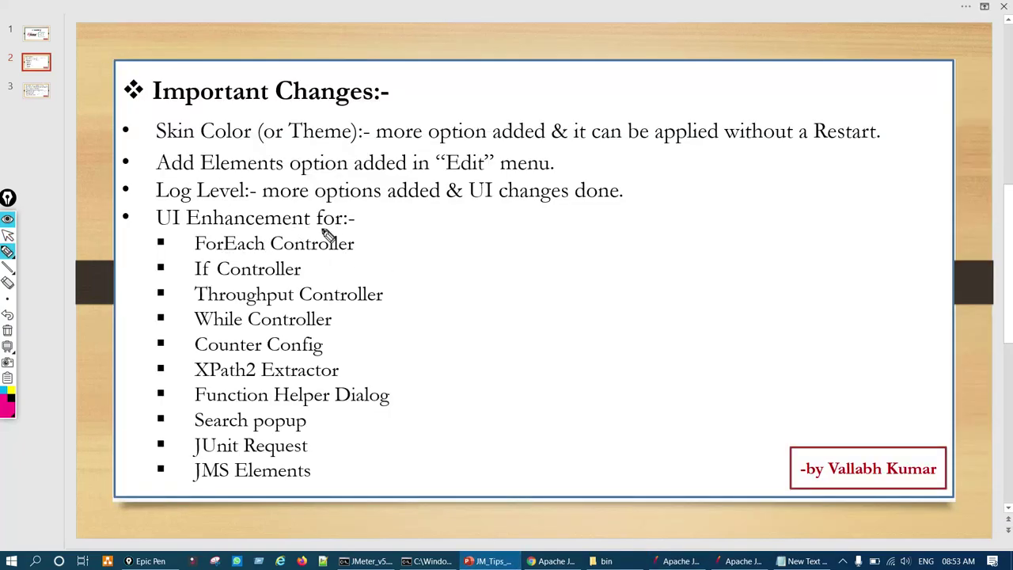
pyautogui.moveTo(324, 244); pyautogui.dragTo(383, 226)
pyautogui.moveTo(291, 274)
pyautogui.mouseDown()
pyautogui.moveTo(328, 267)
pyautogui.moveTo(394, 286)
pyautogui.mouseUp()
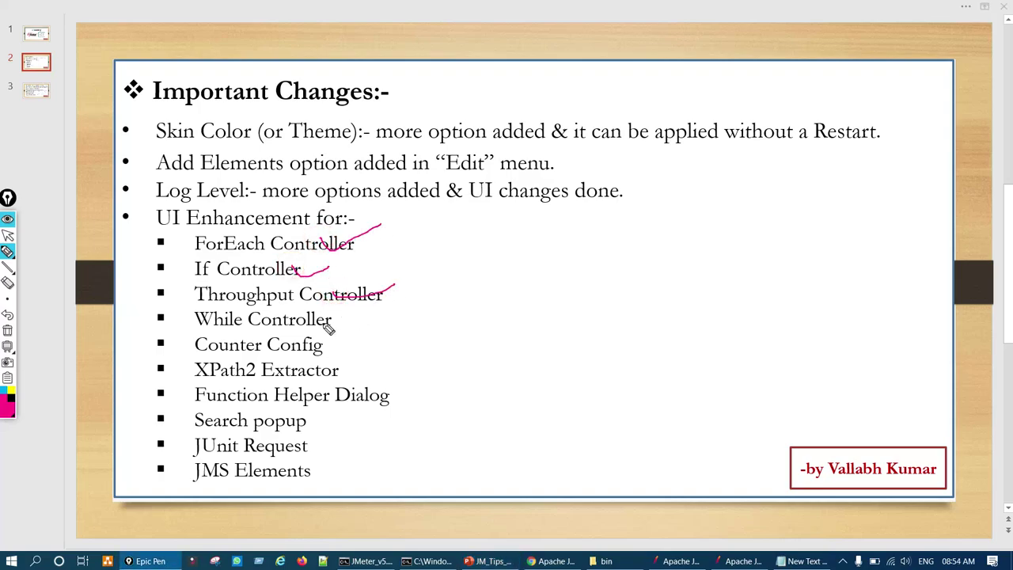
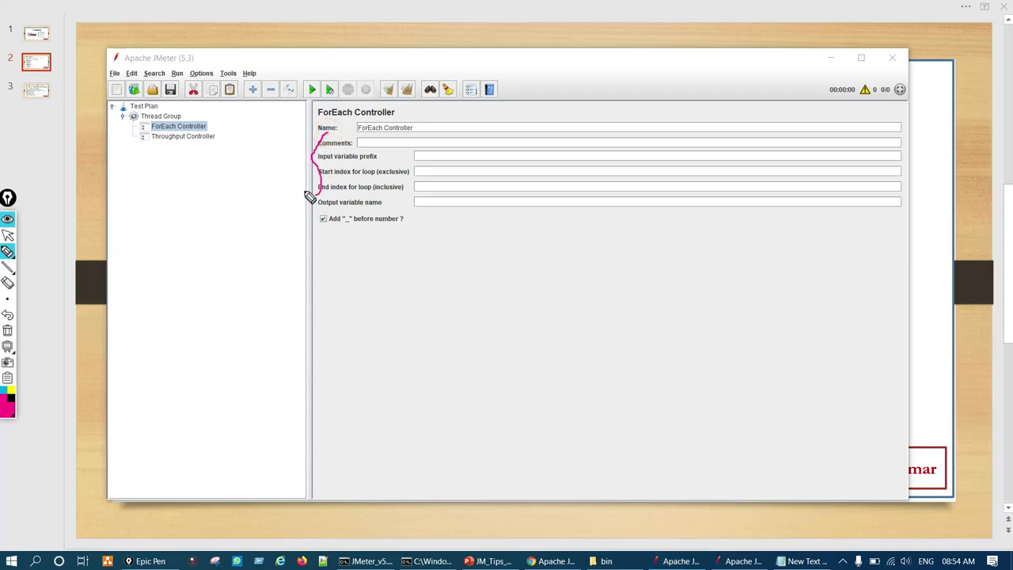
# - Mark the ForEach Controller's fields in JMeter 5.3 with the pen and clear the marks
pyautogui.moveTo(439, 252)
pyautogui.mouseDown()
pyautogui.moveTo(464, 285)
pyautogui.moveTo(480, 256)
pyautogui.moveTo(516, 235)
pyautogui.moveTo(522, 264)
pyautogui.moveTo(593, 267)
pyautogui.moveTo(626, 249)
pyautogui.moveTo(649, 261)
pyautogui.moveTo(711, 229)
pyautogui.mouseUp()
pyautogui.moveTo(674, 277); pyautogui.dragTo(696, 282)
pyautogui.hotkey('ctrl', 'shift', '7')
pyautogui.hotkey('ctrl', 'shift', '2')
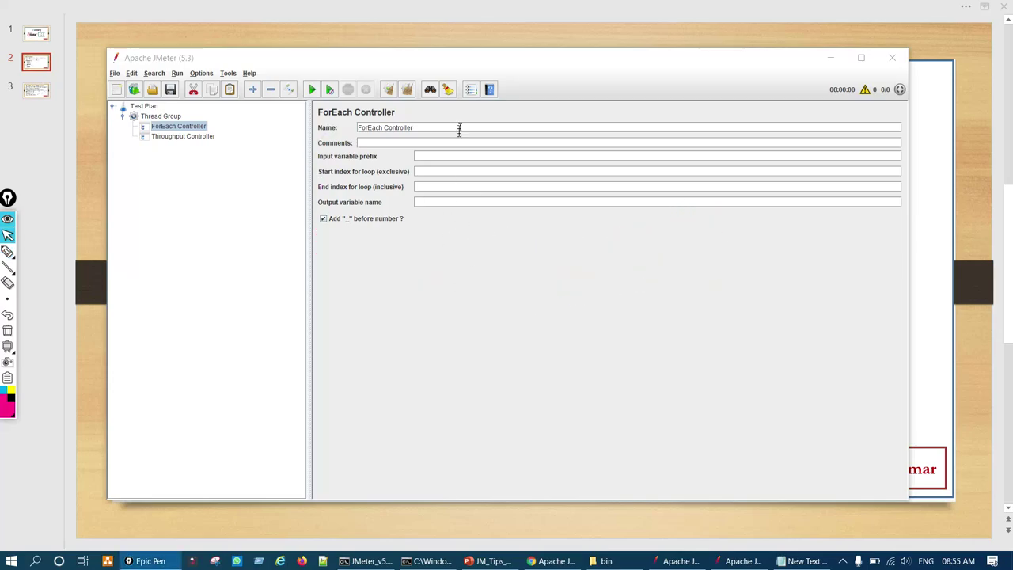
# - Mark the Function Helper command with the pen, clear the mark, then view the Function Helper dialog and close it
pyautogui.hotkey('ctrl', 'shift', 't')
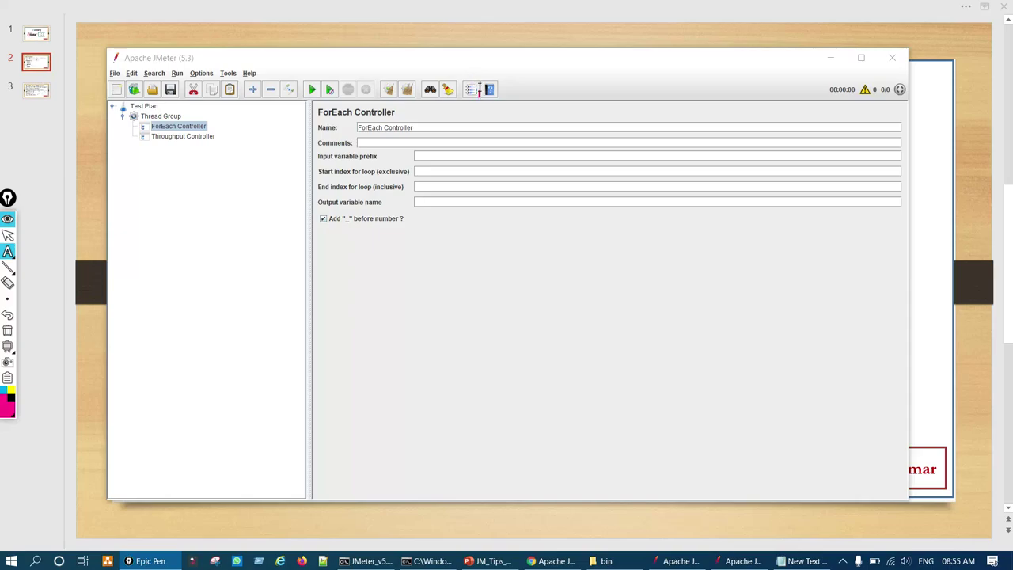
pyautogui.hotkey('ctrl', 'shift', '3')
pyautogui.hotkey('ctrl', 'shift', '4')
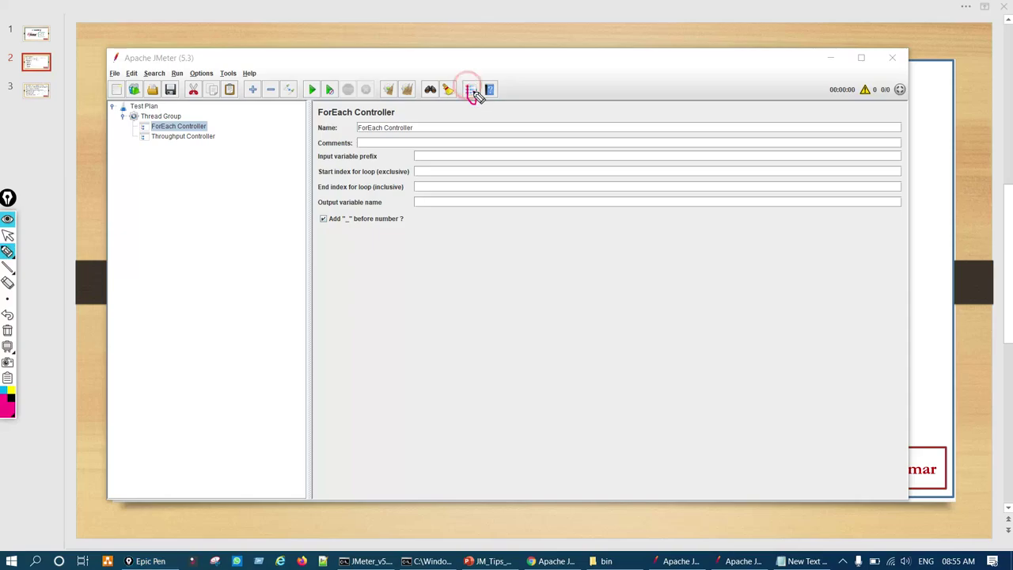
pyautogui.hotkey('ctrl', 'shift', 'c')
pyautogui.click(471, 90)
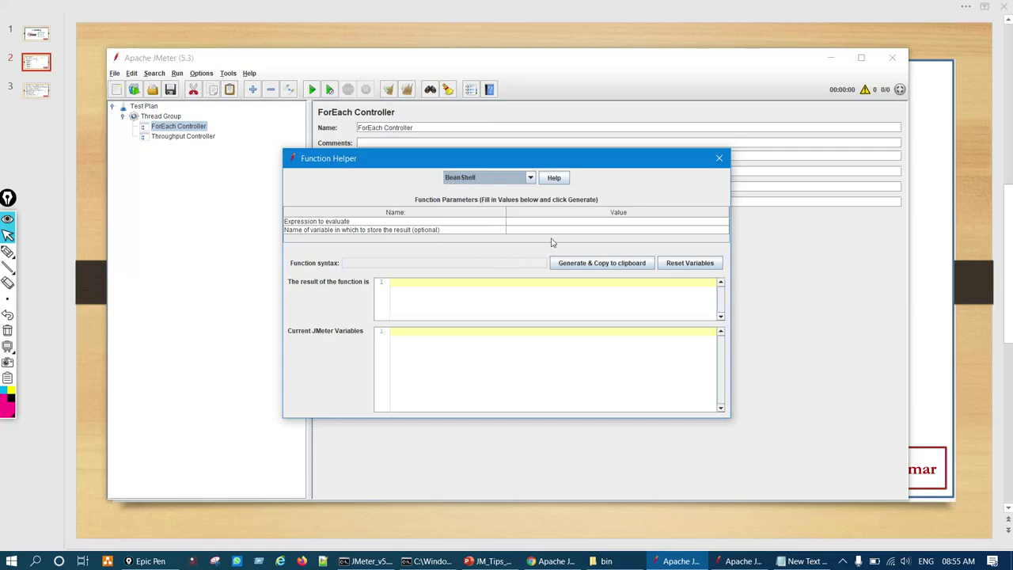
pyautogui.click(719, 157)
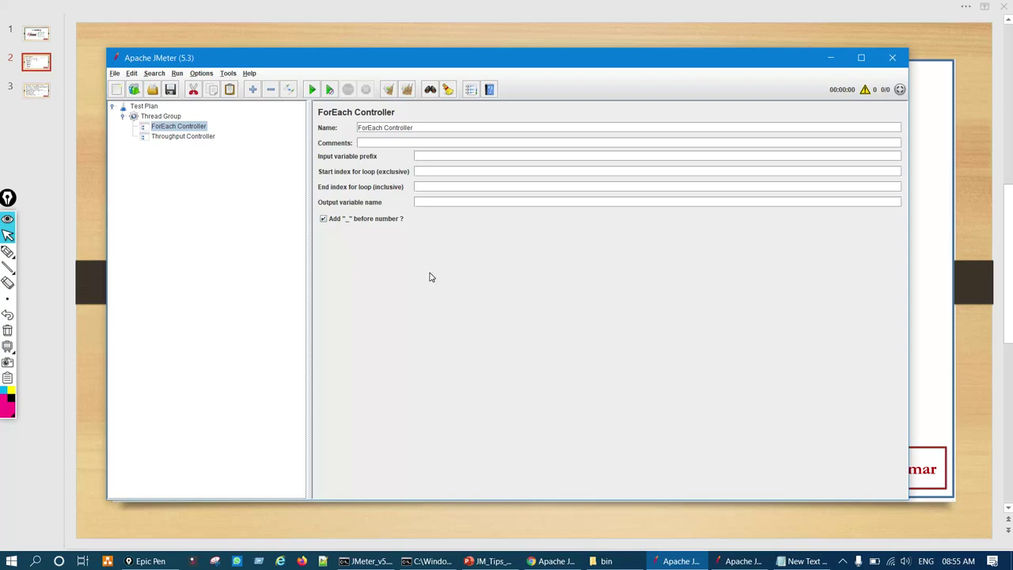
# - Show the Search Tree dialog in JMeter 5.3, mark it with the pen, clear the marks and move the dialog aside
pyautogui.hotkey('ctrl', 'f')
pyautogui.moveTo(479, 212); pyautogui.dragTo(477, 177)
pyautogui.moveTo(410, 238); pyautogui.dragTo(367, 249)
pyautogui.hotkey('ctrl', 'shift', '7')
pyautogui.hotkey('ctrl', 'shift', '2')
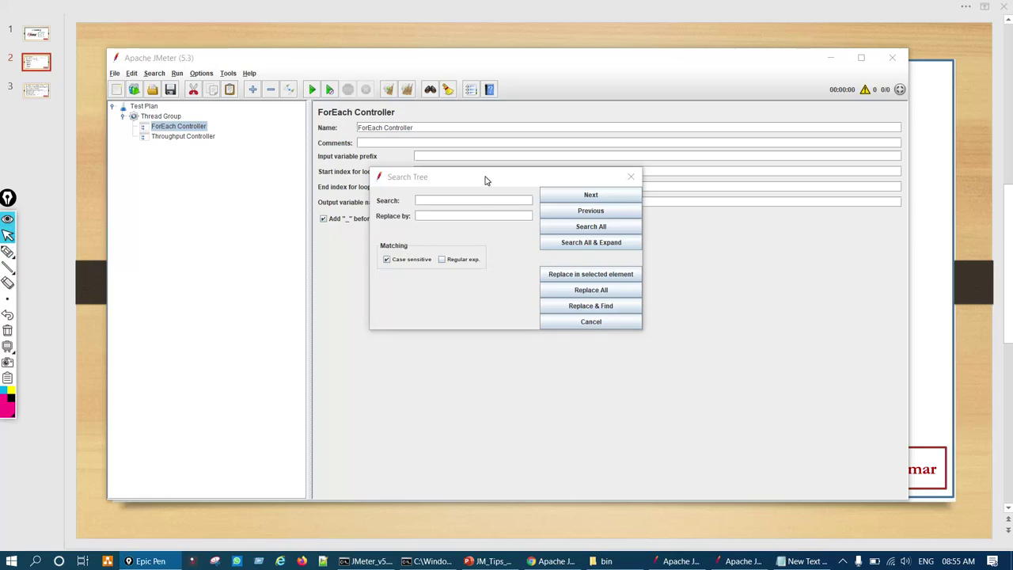
pyautogui.moveTo(486, 180); pyautogui.dragTo(294, 196)
# - Show the Search Tree dialog in JMeter 5.2.1 and arrange it beside the JMeter 5.3 one for comparison
pyautogui.click(741, 561)
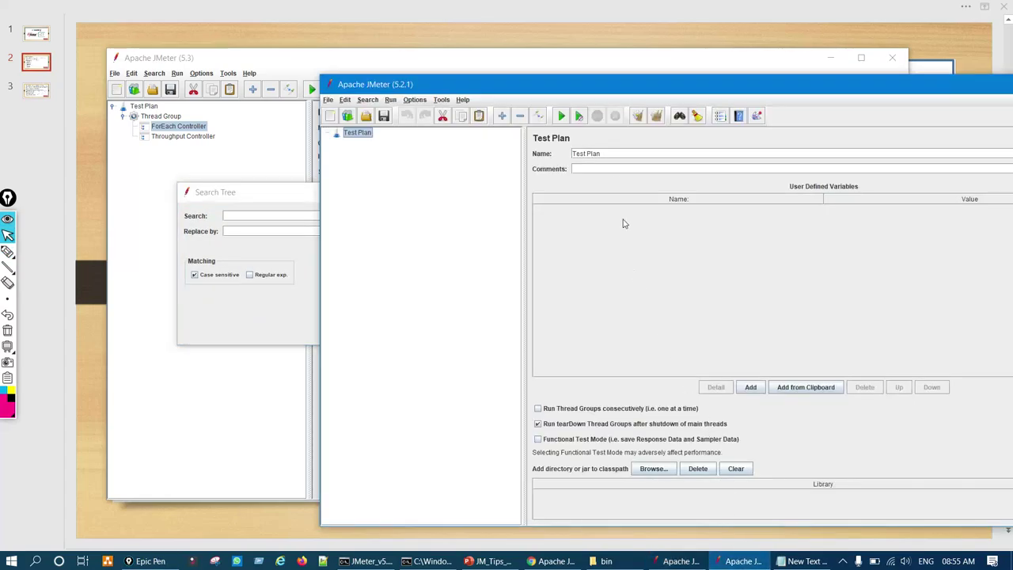
pyautogui.moveTo(642, 92); pyautogui.dragTo(727, 90)
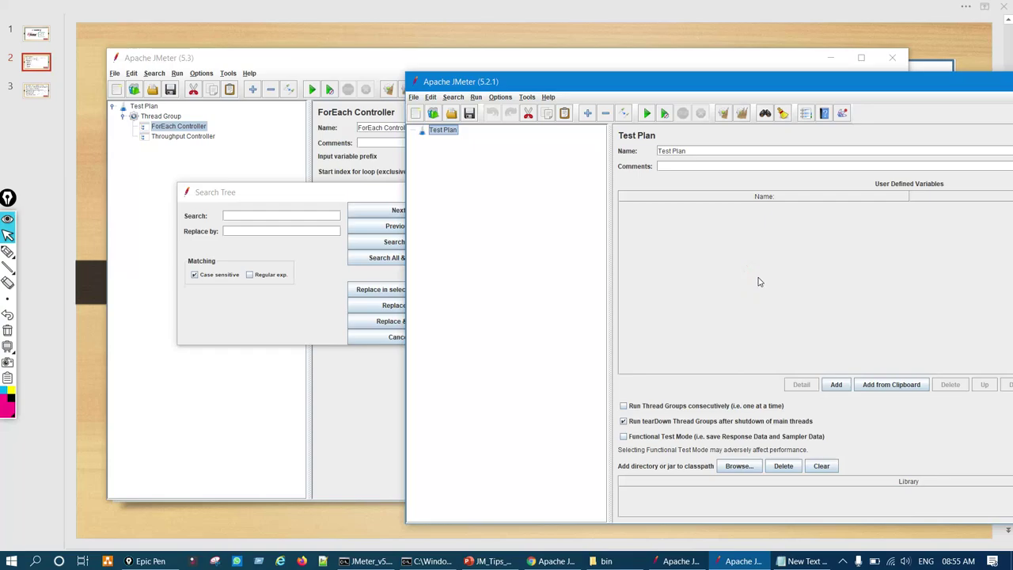
pyautogui.hotkey('ctrl', 'f')
pyautogui.moveTo(494, 215); pyautogui.dragTo(741, 206)
pyautogui.moveTo(338, 193); pyautogui.dragTo(317, 197)
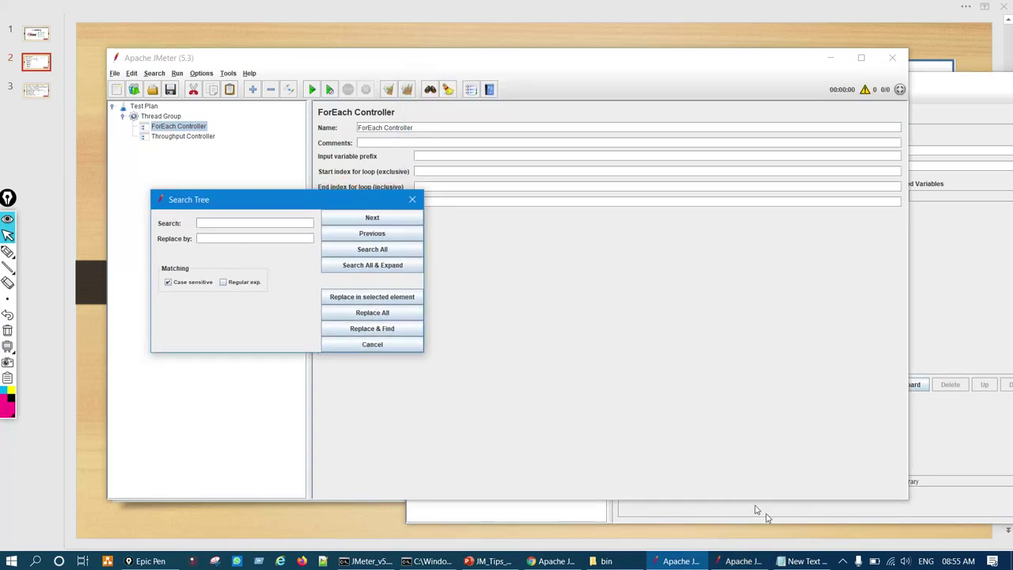
# - Mark the search fields of both Search Tree dialogs and the 5.3 Matching options with the pen, and clear the marks
pyautogui.click(747, 562)
pyautogui.hotkey('ctrl', 'shift', '3')
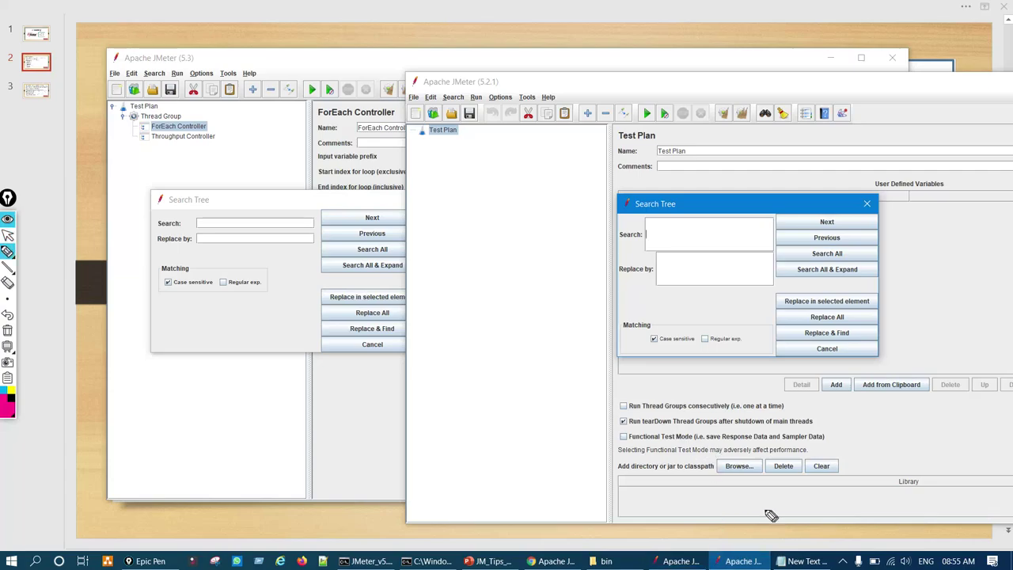
pyautogui.moveTo(638, 201); pyautogui.dragTo(716, 194)
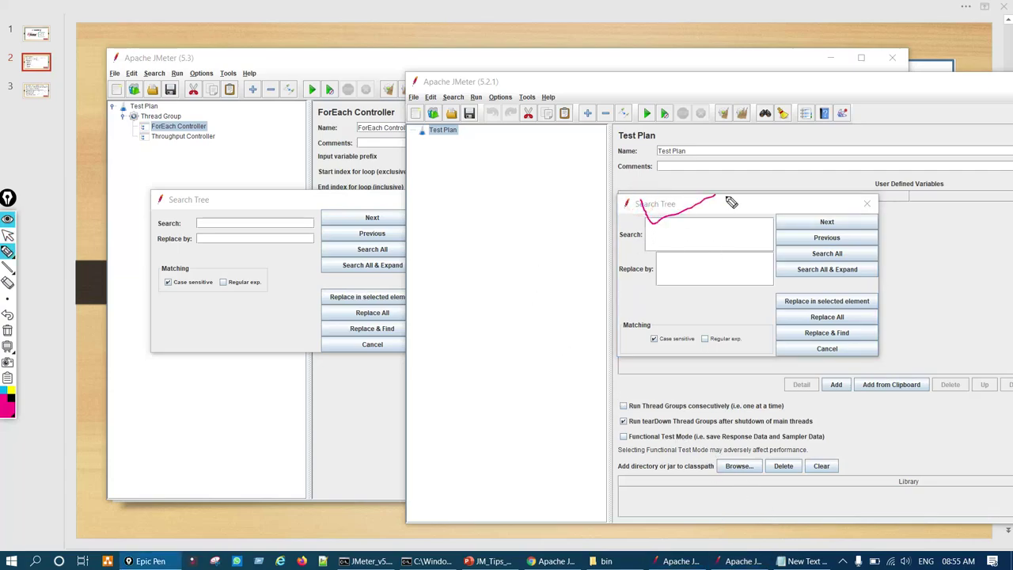
pyautogui.moveTo(186, 212); pyautogui.dragTo(225, 200)
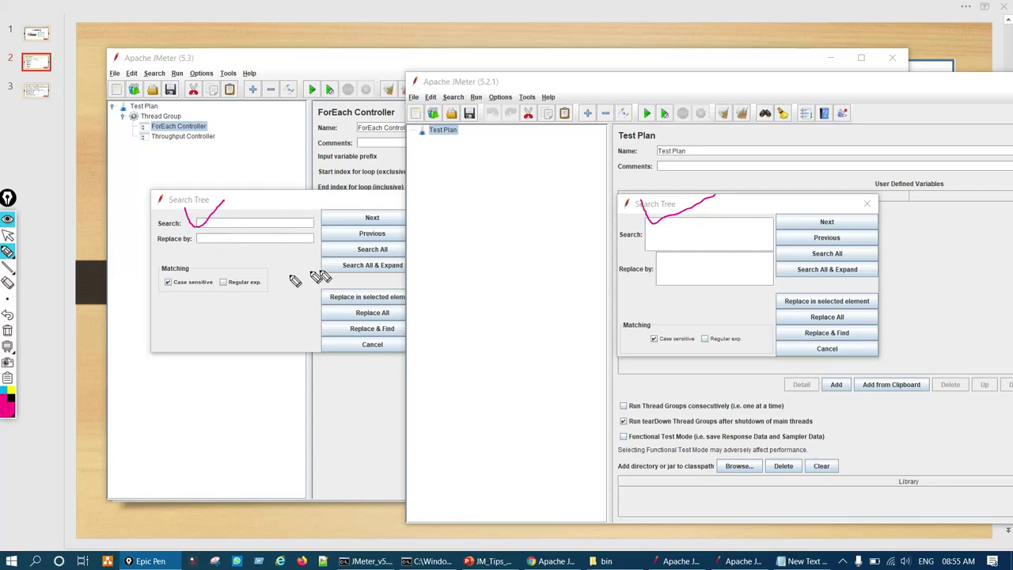
pyautogui.moveTo(236, 290); pyautogui.dragTo(272, 281)
pyautogui.hotkey('ctrl', 'shift', '7')
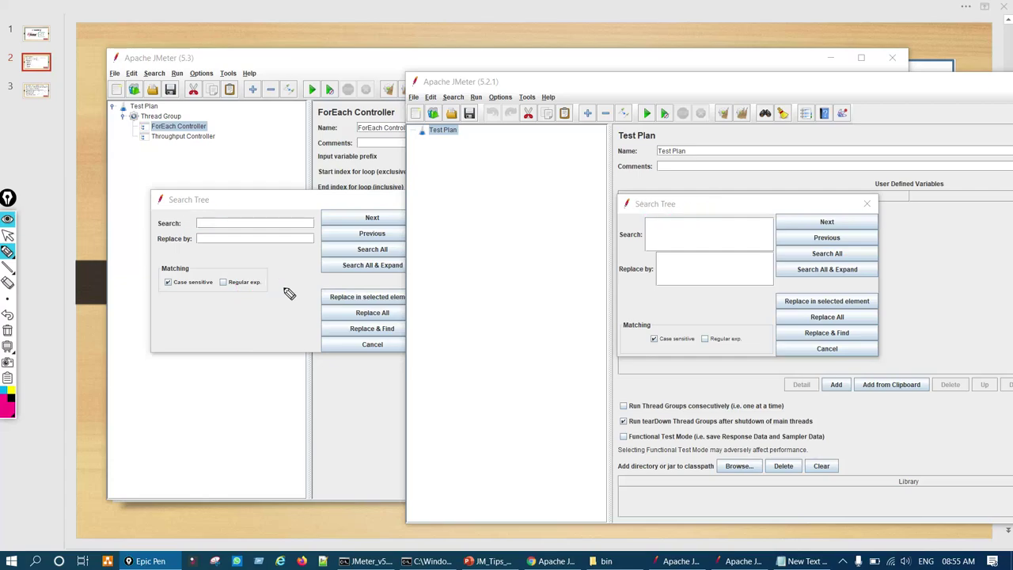
# - Close the Search Tree dialogs in both JMeter 5.3 and JMeter 5.2.1
pyautogui.hotkey('ctrl', 'shift', '2')
pyautogui.click(352, 200)
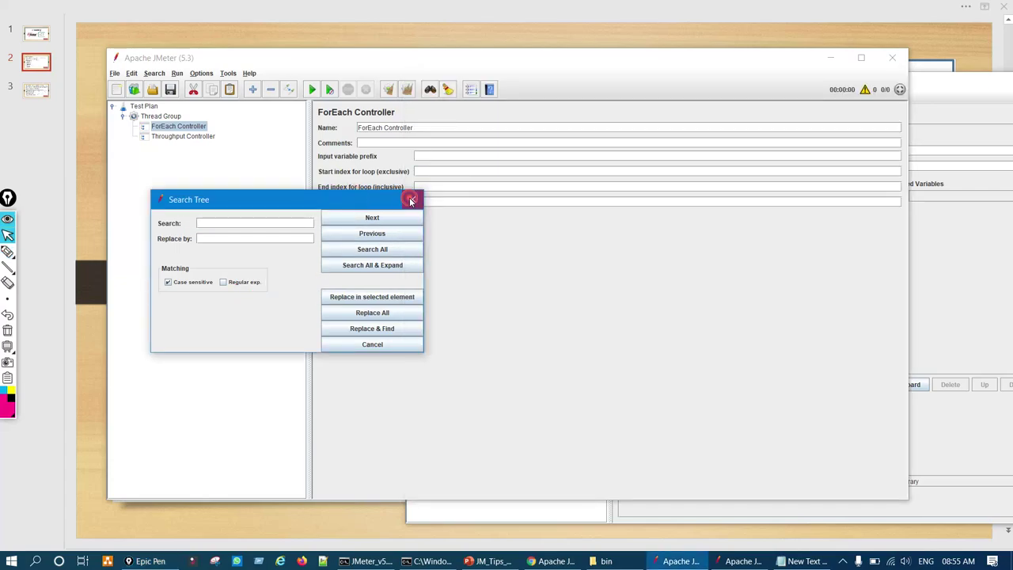
pyautogui.click(411, 199)
pyautogui.click(925, 350)
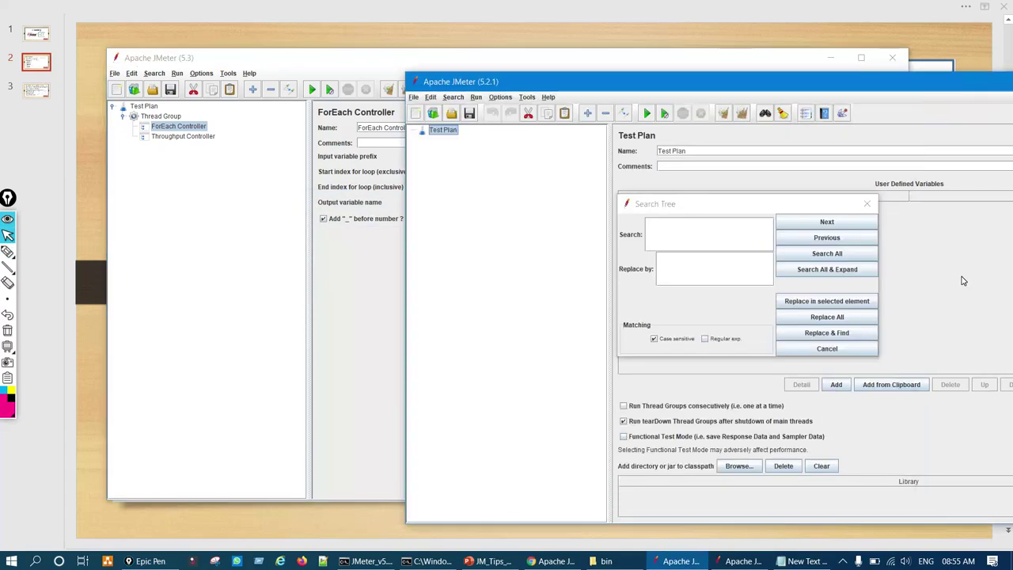
pyautogui.click(867, 204)
# - Return to the PowerPoint slide, bracket the whole UI Enhancement list with the pen, and clear the mark
pyautogui.click(489, 561)
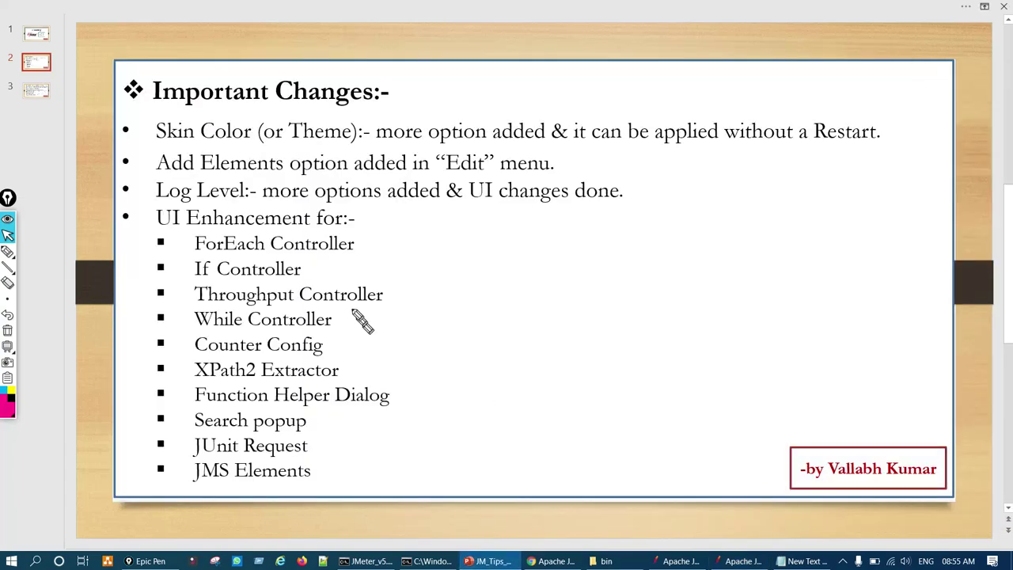
pyautogui.hotkey('ctrl', 'F1')
pyautogui.moveTo(324, 243)
pyautogui.mouseDown()
pyautogui.moveTo(380, 368)
pyautogui.moveTo(310, 502)
pyautogui.moveTo(340, 468)
pyautogui.mouseUp()
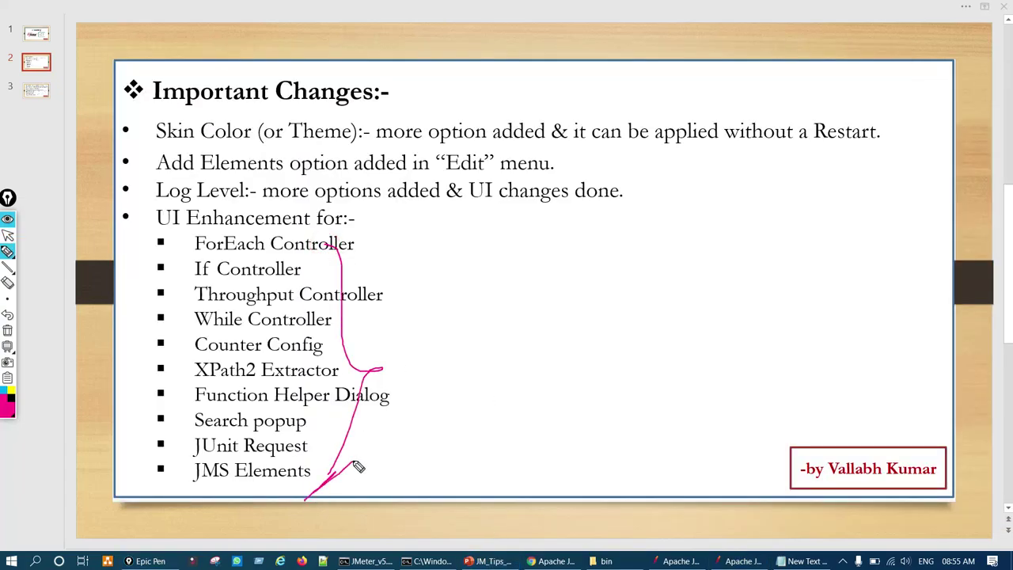
pyautogui.hotkey('ctrl', 'F1')
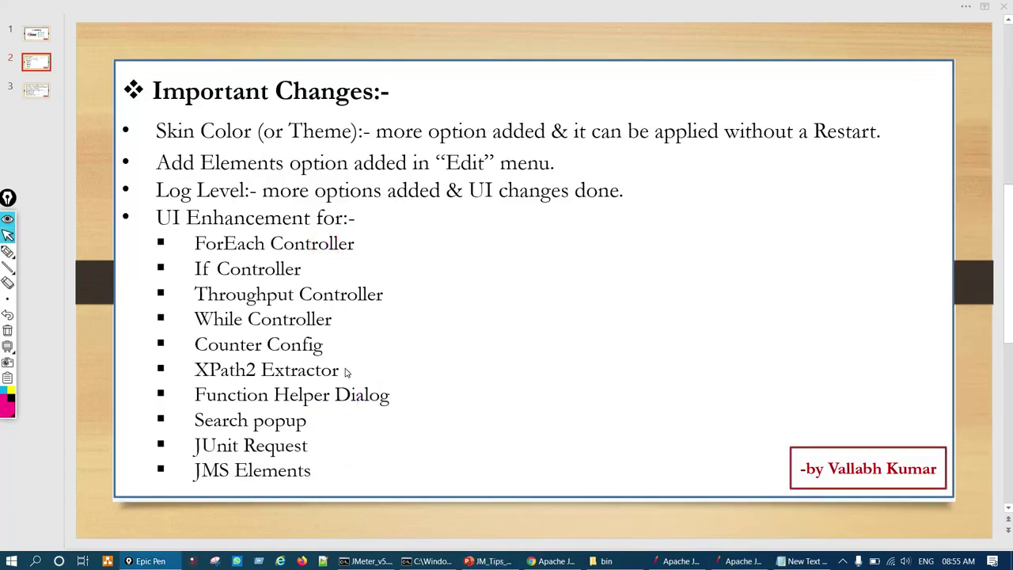
# - Go to slide 3, mark the bullet about child elements of a disabled element with the pen, and clear the marks
pyautogui.click(40, 91)
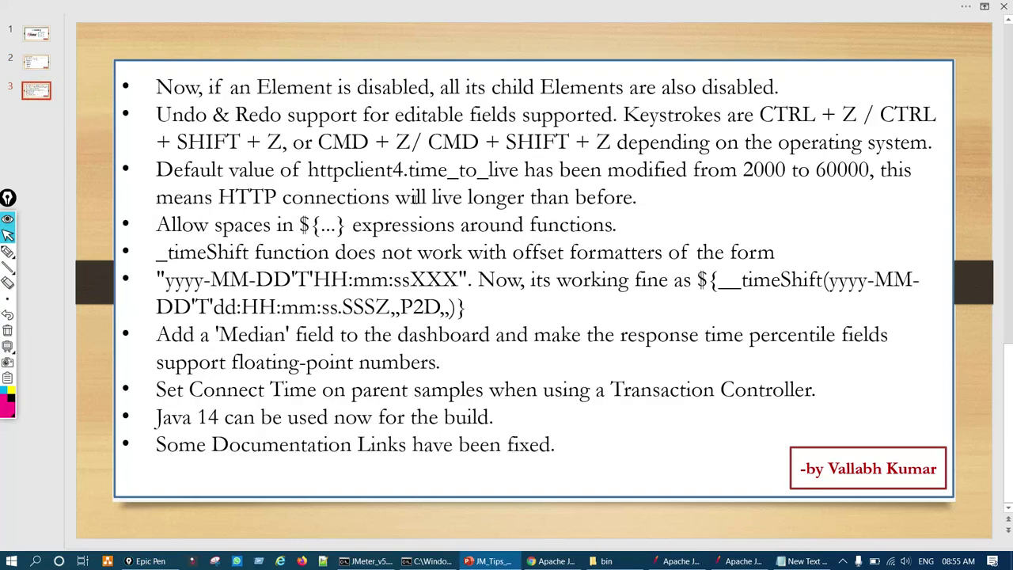
pyautogui.hotkey('ctrl', 'F1')
pyautogui.moveTo(151, 80)
pyautogui.mouseDown()
pyautogui.moveTo(220, 94)
pyautogui.moveTo(249, 84)
pyautogui.mouseUp()
pyautogui.moveTo(400, 79)
pyautogui.mouseDown()
pyautogui.moveTo(389, 72)
pyautogui.moveTo(447, 89)
pyautogui.mouseUp()
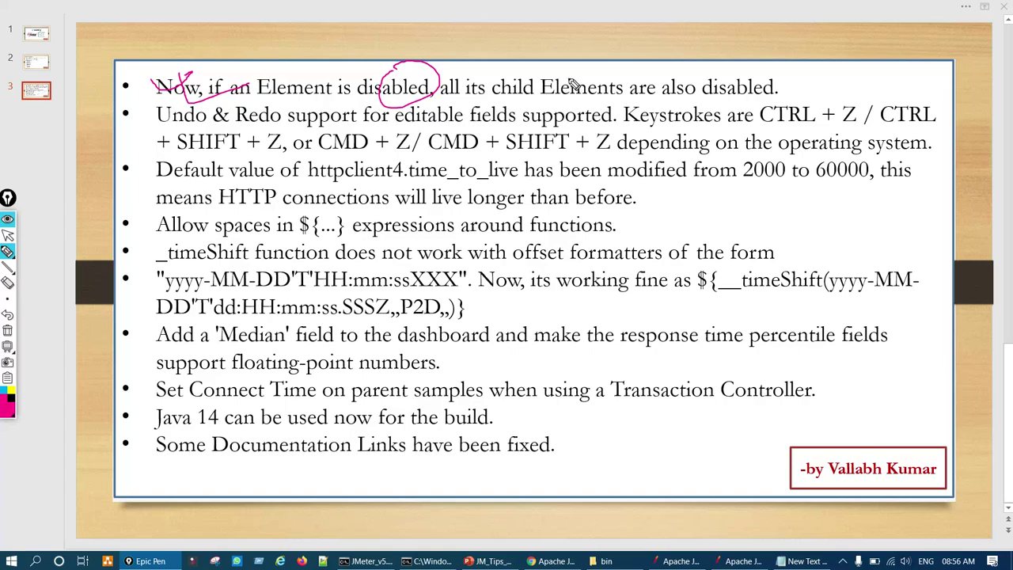
pyautogui.moveTo(633, 81)
pyautogui.mouseDown()
pyautogui.moveTo(625, 102)
pyautogui.moveTo(662, 80)
pyautogui.mouseUp()
pyautogui.hotkey('ctrl', 'shift', '7')
pyautogui.hotkey('ctrl', 'shift', '2')
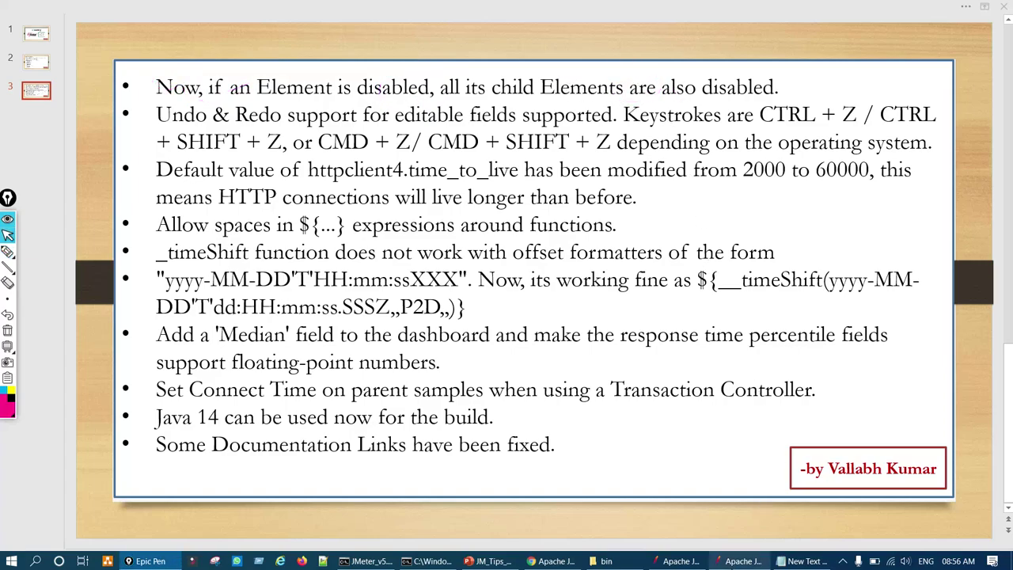
# - Switch to JMeter 5.2.1 and add a Thread Group to the Test Plan
pyautogui.click(741, 560)
pyautogui.rightClick(446, 139)
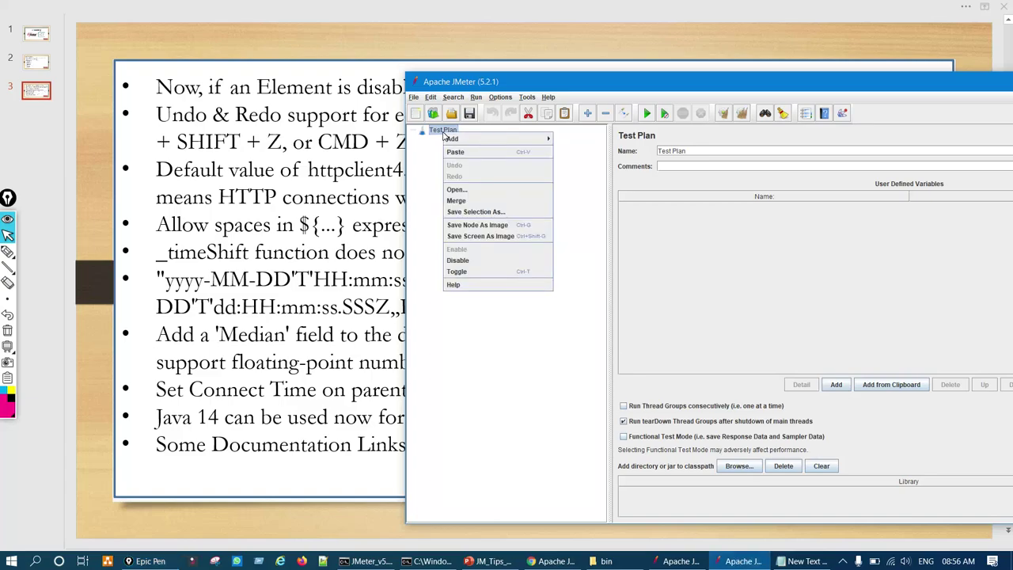
pyautogui.moveTo(546, 139)
pyautogui.moveTo(586, 139)
pyautogui.click(625, 139)
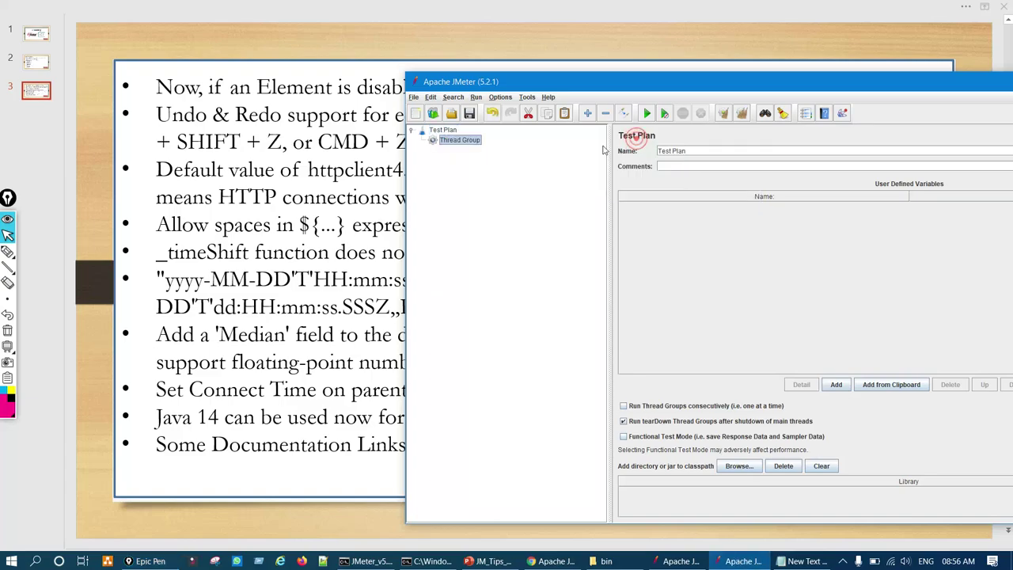
# - Add a Recording Controller under the Thread Group
pyautogui.rightClick(455, 140)
pyautogui.moveTo(555, 144)
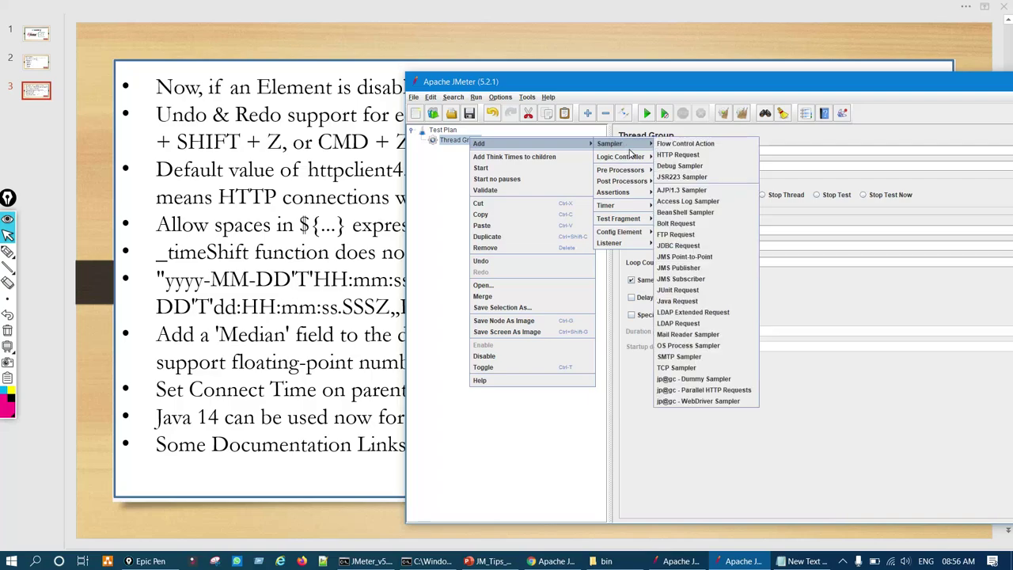
pyautogui.moveTo(633, 158)
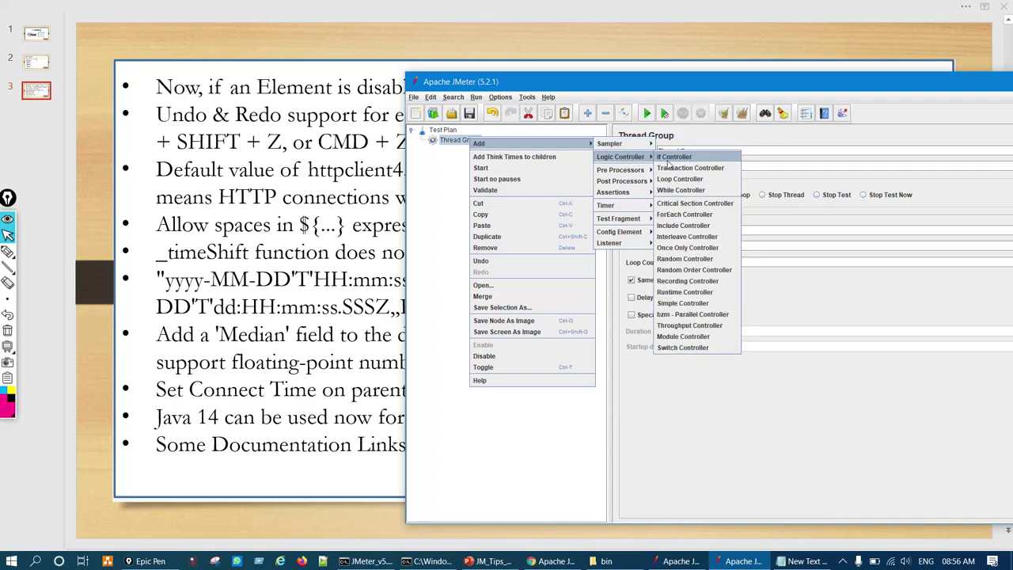
pyautogui.click(686, 282)
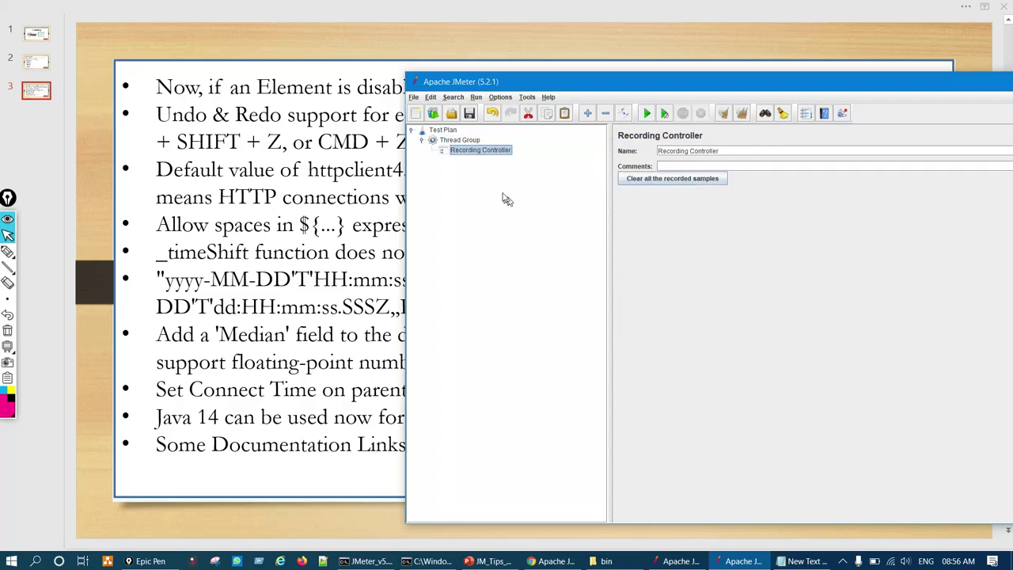
# - Add an HTTP Request sampler under the Recording Controller
pyautogui.rightClick(478, 153)
pyautogui.moveTo(506, 156)
pyautogui.moveTo(625, 156)
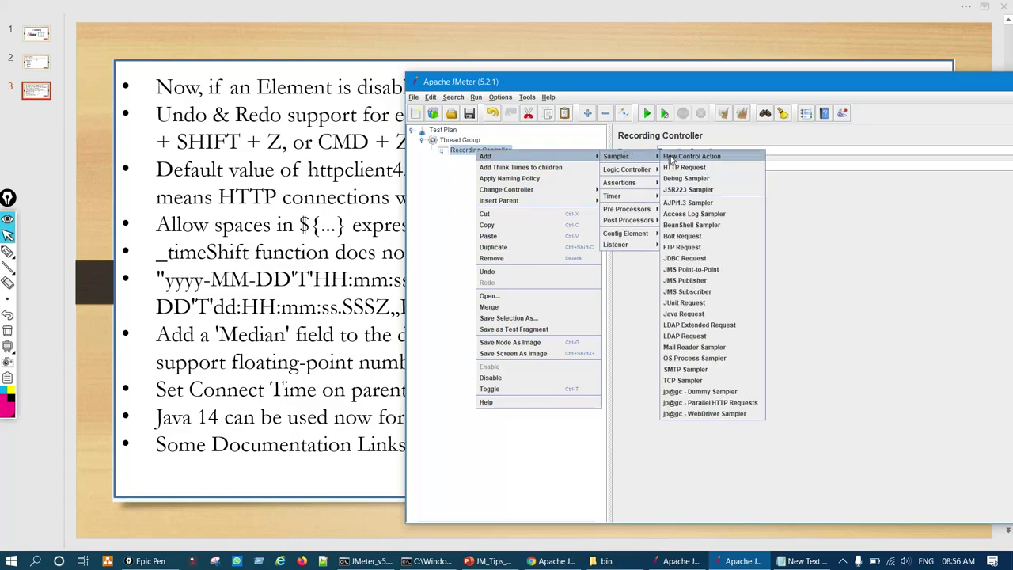
pyautogui.click(694, 168)
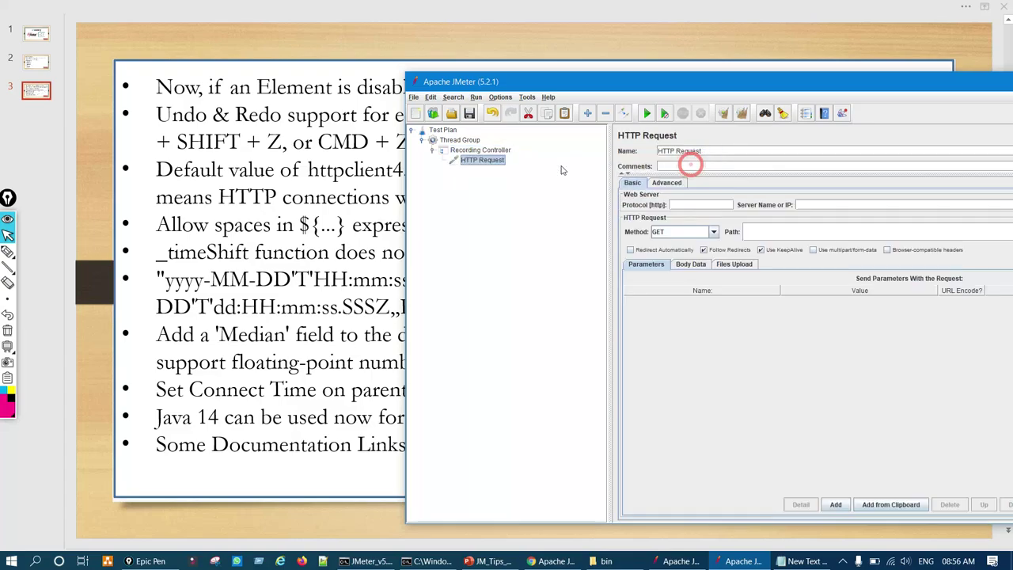
# - Paste four more copies of the HTTP Request into the Recording Controller
pyautogui.click(490, 149)
pyautogui.hotkey('ctrl', 'v')
pyautogui.hotkey('ctrl', 'v')
pyautogui.hotkey('ctrl', 'v')
pyautogui.hotkey('ctrl', 'v')
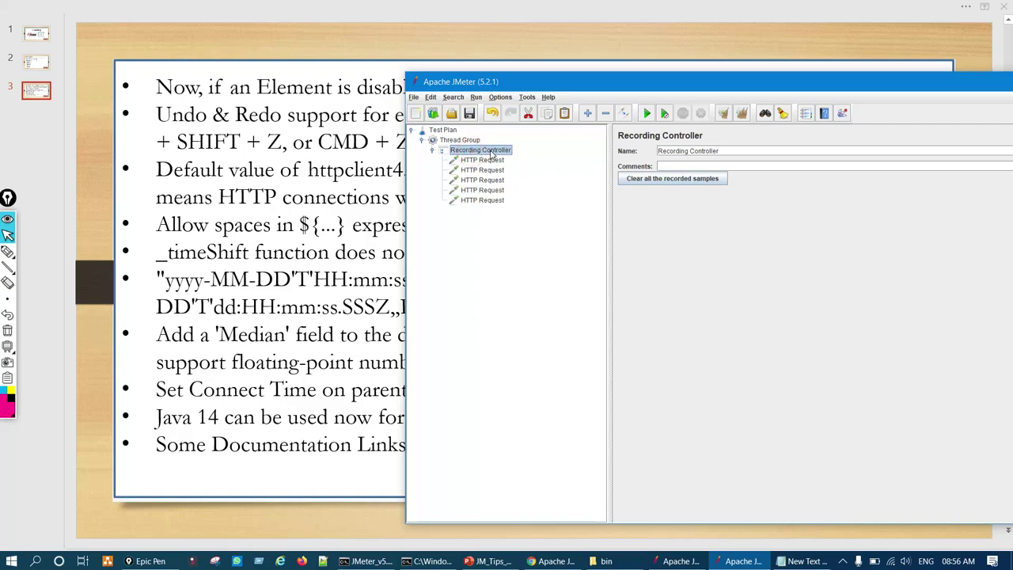
# - Disable the Recording Controller, then point out its child HTTP Requests with pen marks, clearing the first mark before circling them
pyautogui.hotkey('ctrl', 't')
pyautogui.hotkey('ctrl', 'shift', '3')
pyautogui.moveTo(509, 140)
pyautogui.mouseDown()
pyautogui.moveTo(464, 174)
pyautogui.moveTo(498, 198)
pyautogui.moveTo(495, 208)
pyautogui.moveTo(492, 194)
pyautogui.moveTo(535, 190)
pyautogui.moveTo(549, 208)
pyautogui.mouseUp()
pyautogui.hotkey('ctrl', 'shift', '7')
pyautogui.hotkey('ctrl', 'shift', '2')
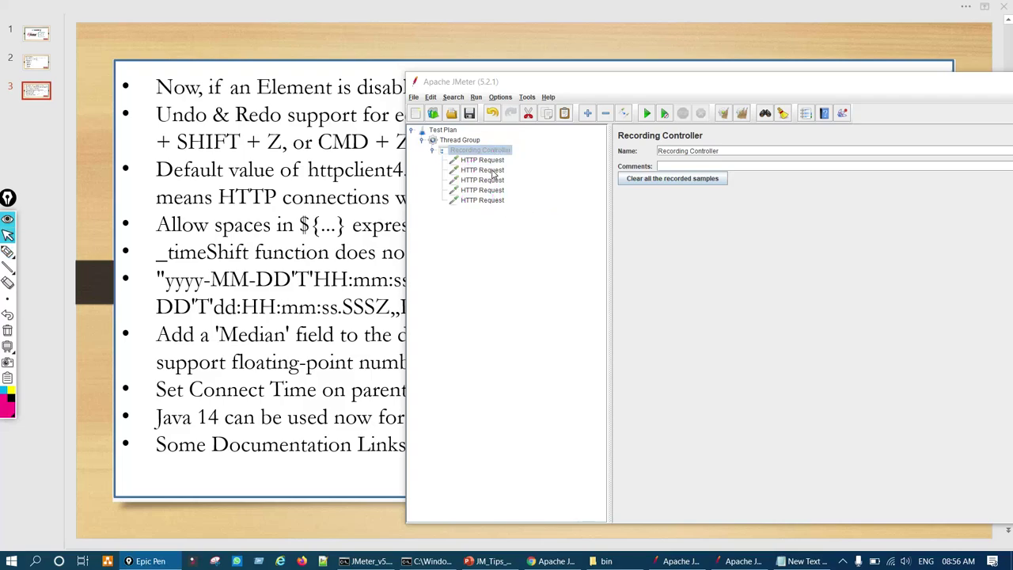
pyautogui.hotkey('ctrl', 'shift', '2')
pyautogui.moveTo(494, 161)
pyautogui.mouseDown()
pyautogui.moveTo(505, 183)
pyautogui.moveTo(494, 190)
pyautogui.mouseUp()
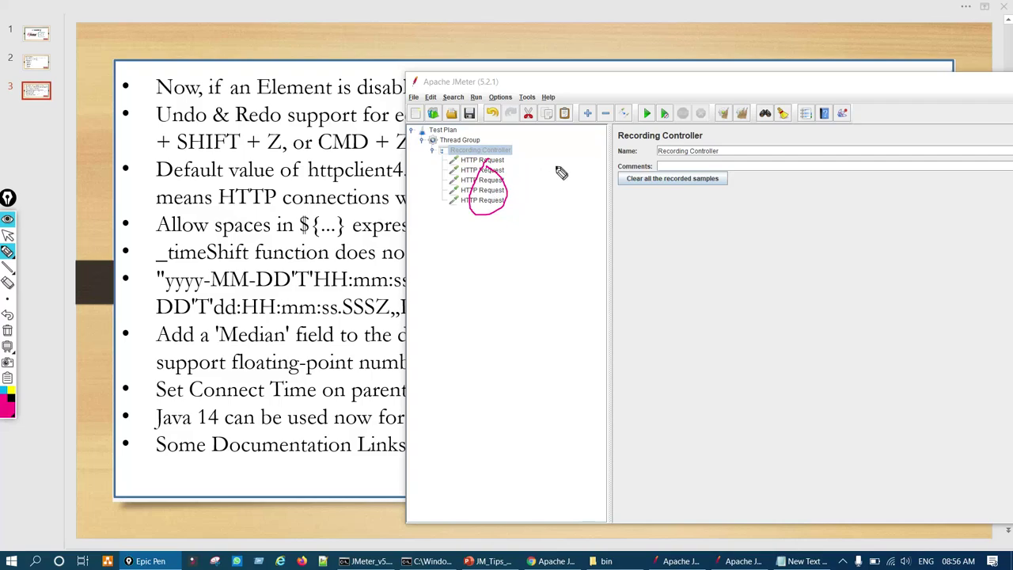
# - Clear the existing pen marks, circle the disabled Recording Controller's name and its child HTTP Requests, and clear the new marks
pyautogui.hotkey('ctrl', 'shift', '7')
pyautogui.hotkey('ctrl', 'shift', '2')
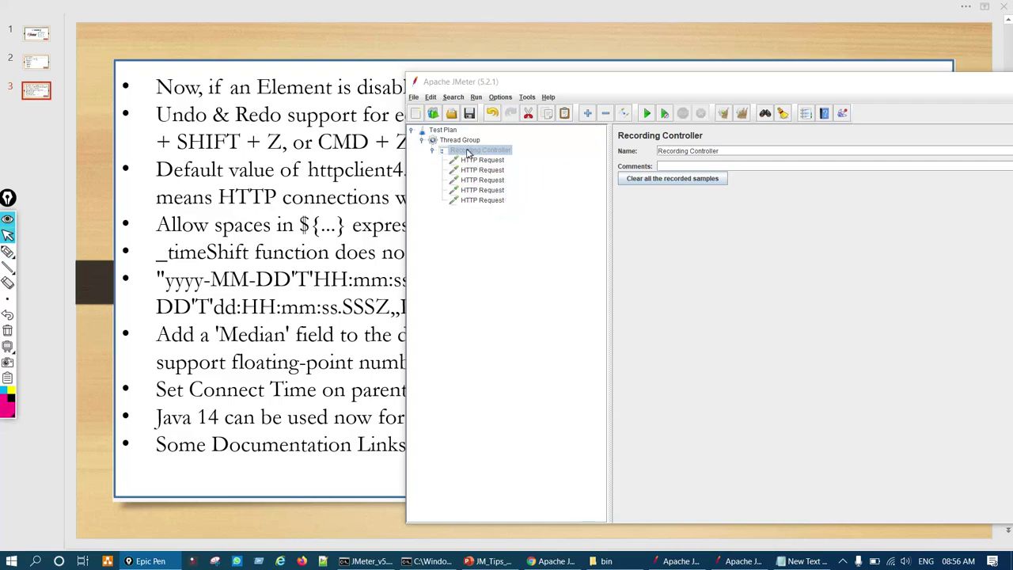
pyautogui.hotkey('ctrl', 'shift', '3')
pyautogui.moveTo(501, 148)
pyautogui.mouseDown()
pyautogui.moveTo(513, 148)
pyautogui.moveTo(501, 148)
pyautogui.moveTo(467, 201)
pyautogui.moveTo(491, 166)
pyautogui.mouseUp()
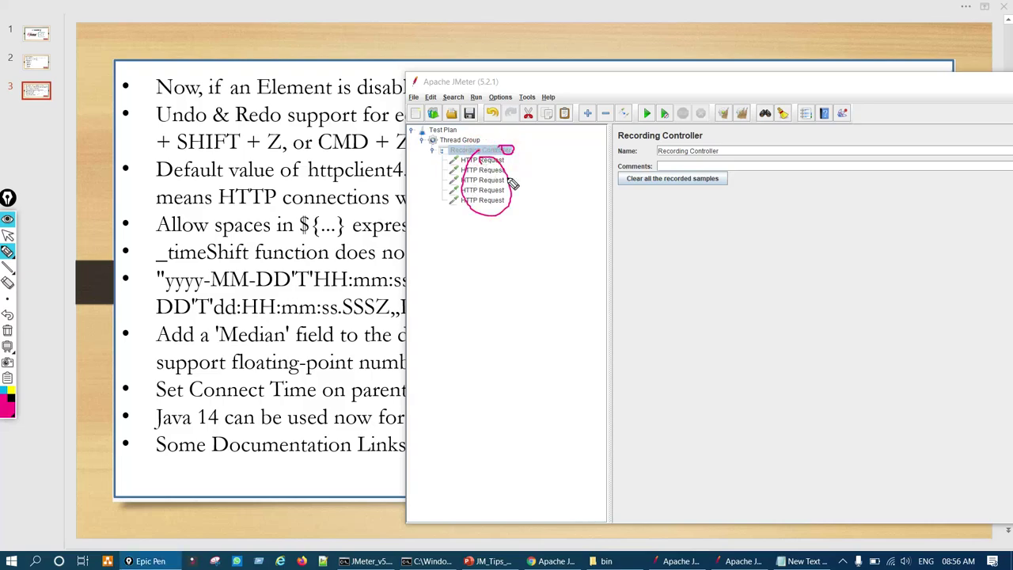
pyautogui.hotkey('ctrl', 'shift', 'c')
pyautogui.hotkey('ctrl', 'shift', '1')
# - Collapse the Thread Group in JMeter 5.2.1 and copy it
pyautogui.click(439, 151)
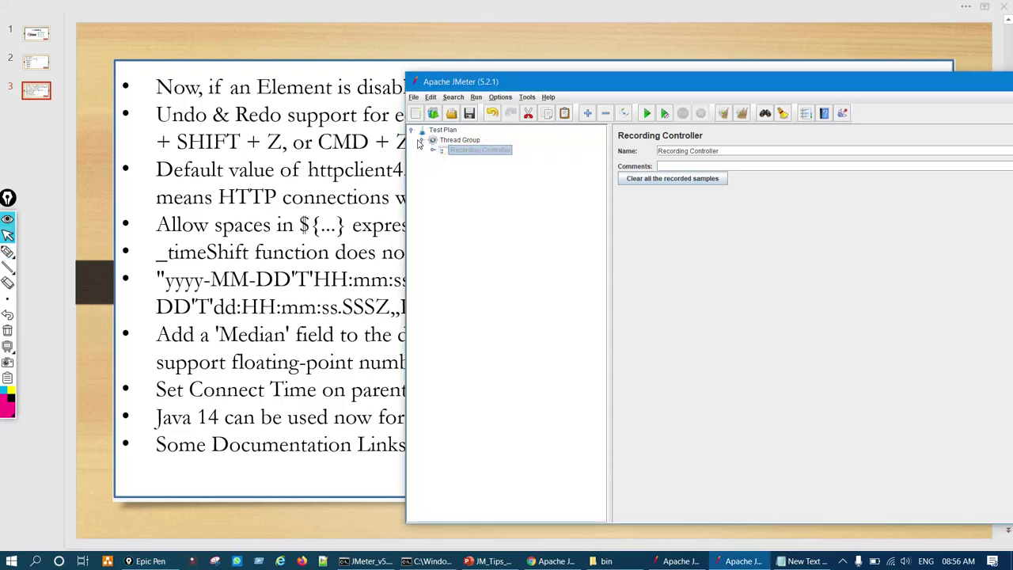
pyautogui.click(422, 140)
pyautogui.rightClick(458, 143)
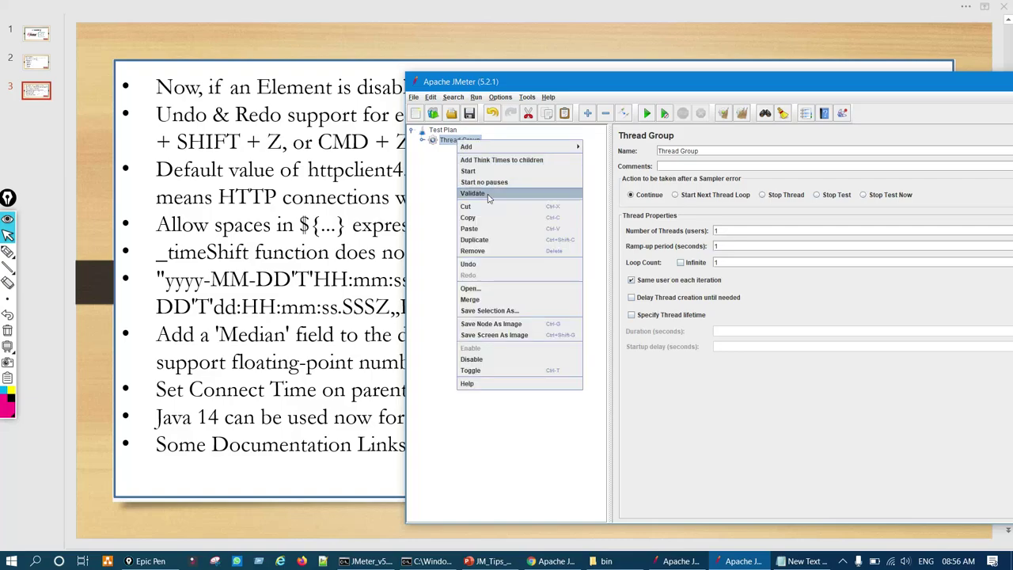
pyautogui.click(488, 221)
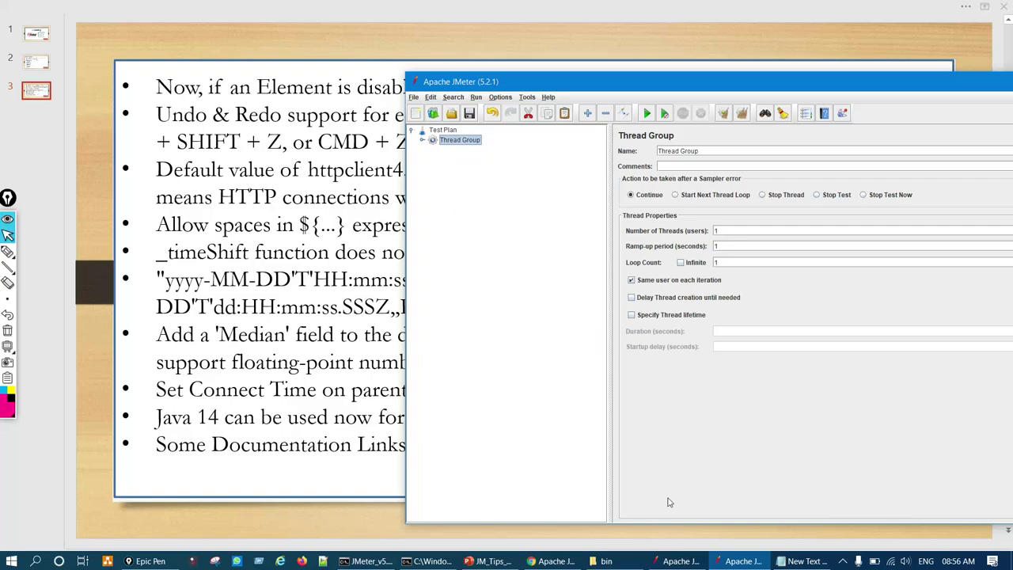
# - Switch to JMeter 5.3 and try to replace its Thread Group by cutting it and pasting the copied one under the Test Plan
pyautogui.click(677, 561)
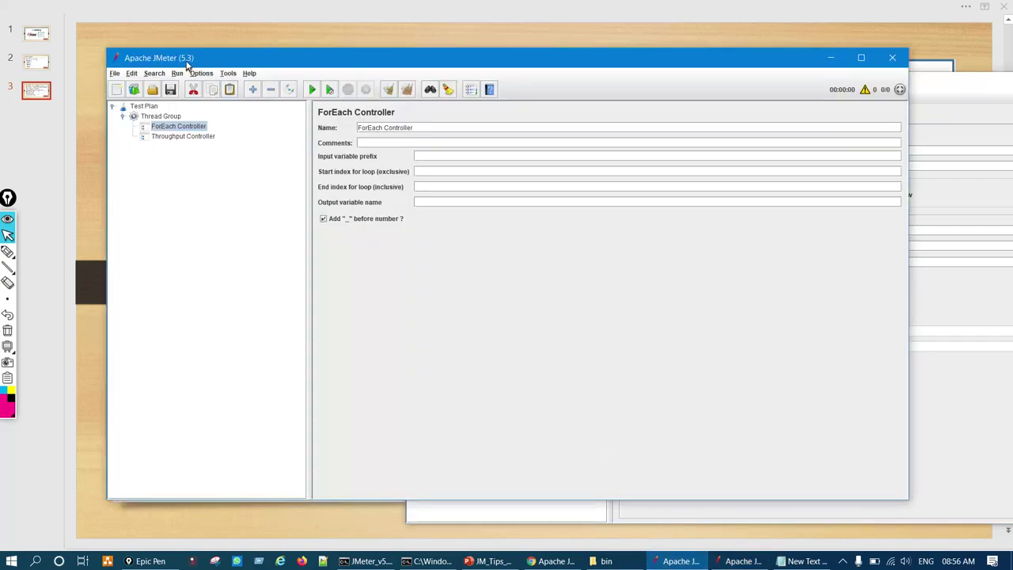
pyautogui.click(124, 118)
pyautogui.click(250, 89)
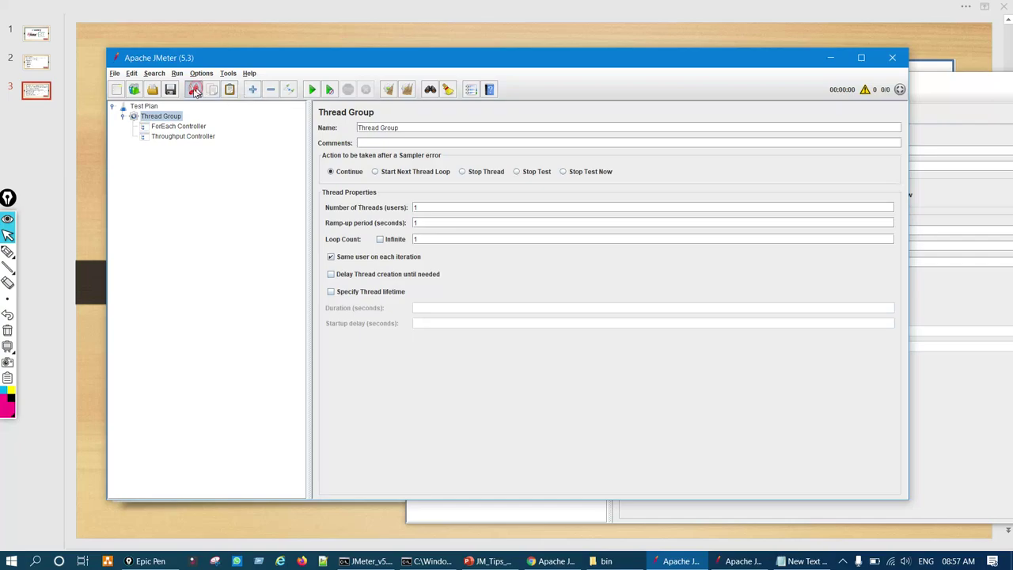
pyautogui.click(195, 90)
pyautogui.rightClick(143, 106)
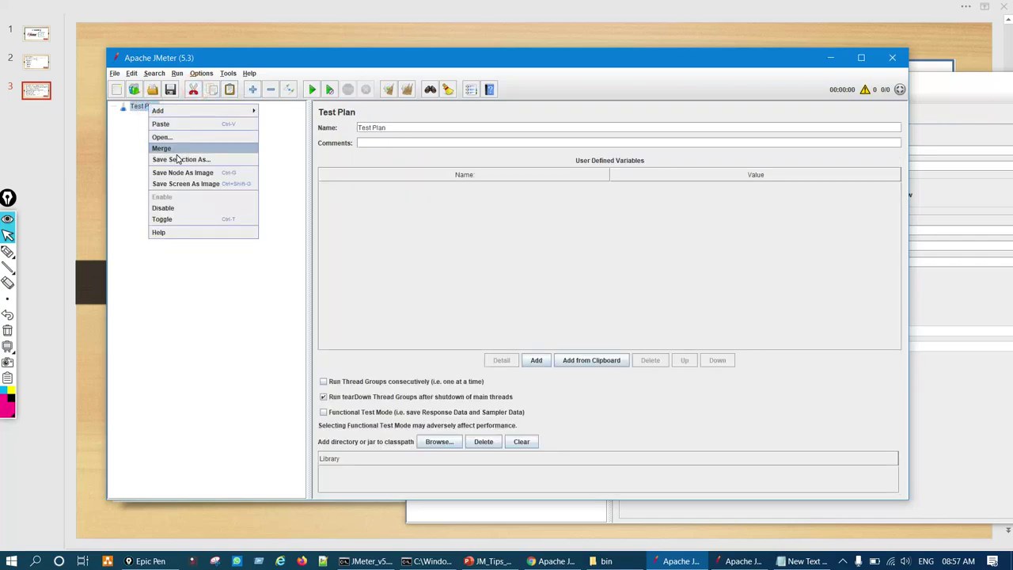
pyautogui.click(166, 123)
pyautogui.click(112, 108)
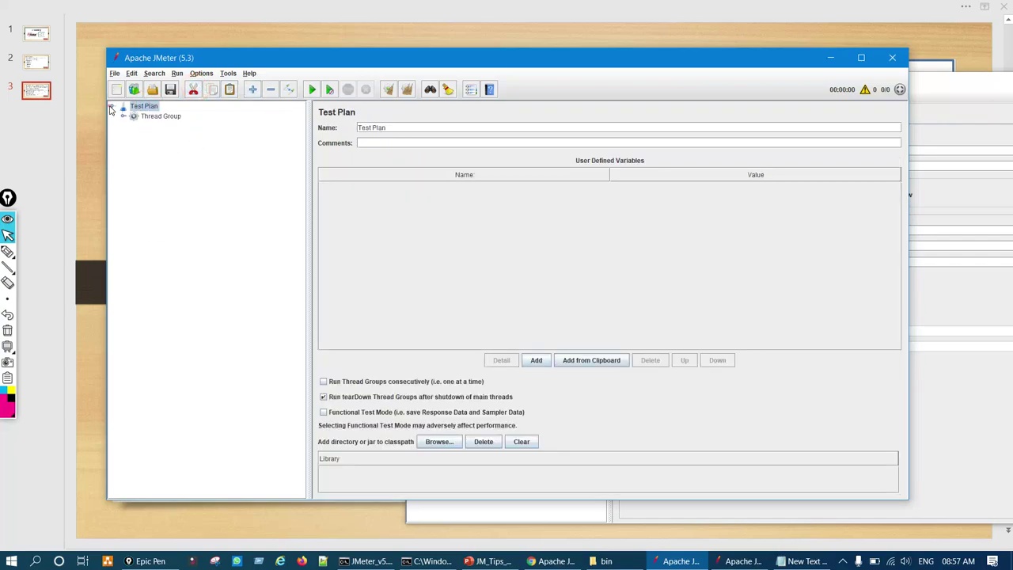
pyautogui.click(123, 116)
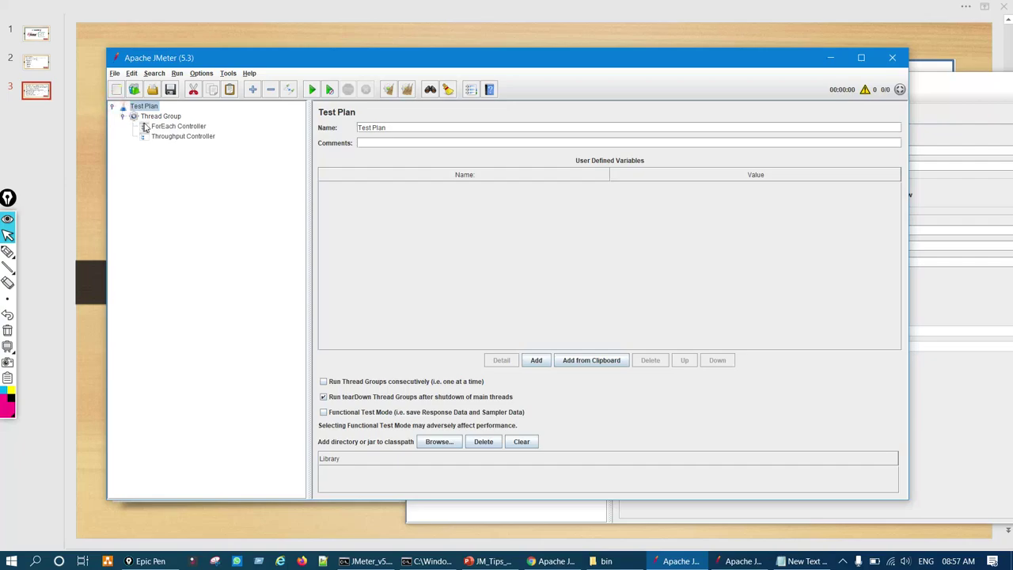
# - Cut the Thread Group holding the ForEach and Throughput Controllers from the JMeter 5.3 test plan
pyautogui.click(158, 117)
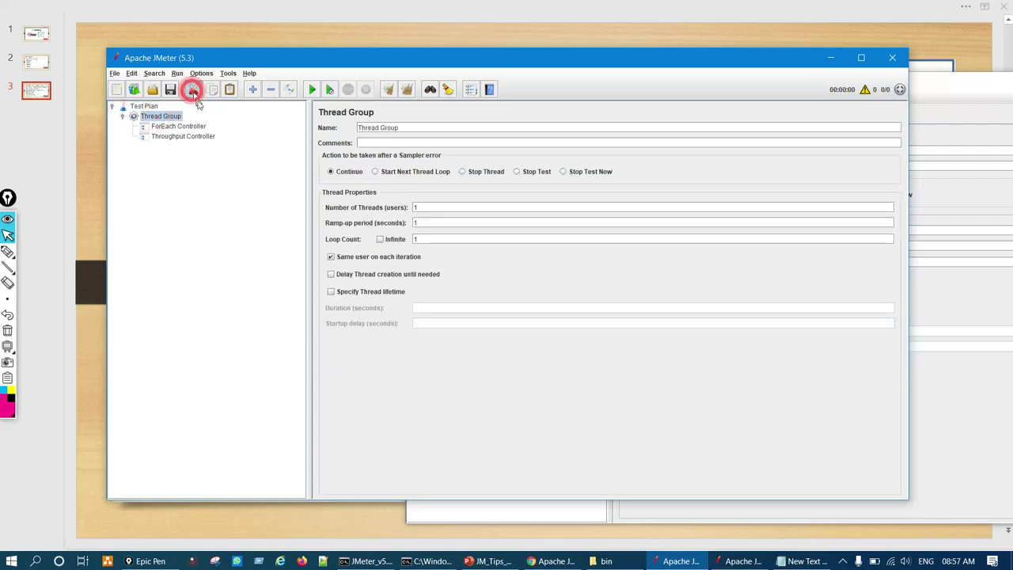
pyautogui.click(192, 90)
# - Switch to JMeter 5.2.1, enable the Recording Controller, and copy its Thread Group
pyautogui.click(928, 294)
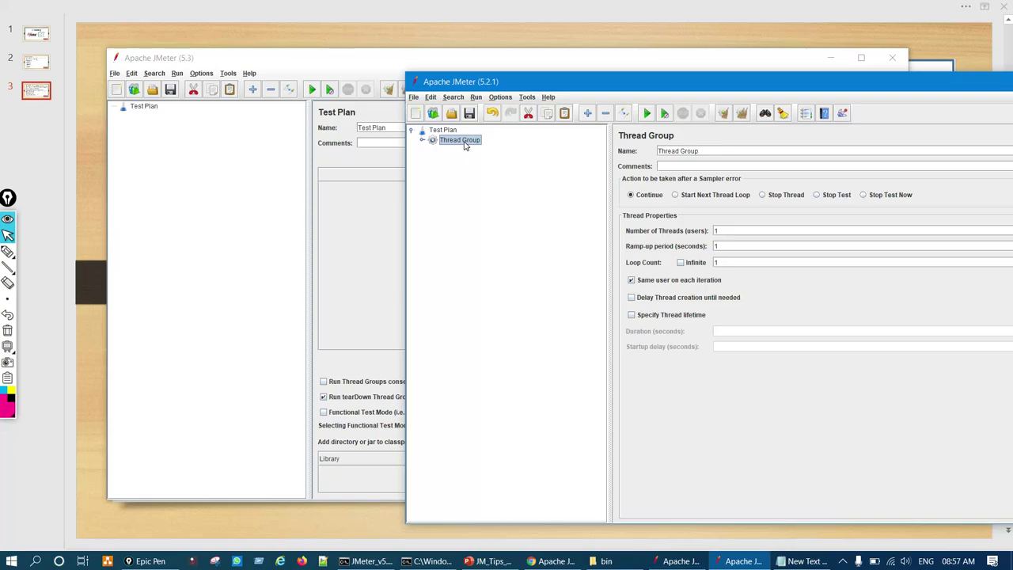
pyautogui.click(423, 140)
pyautogui.click(432, 150)
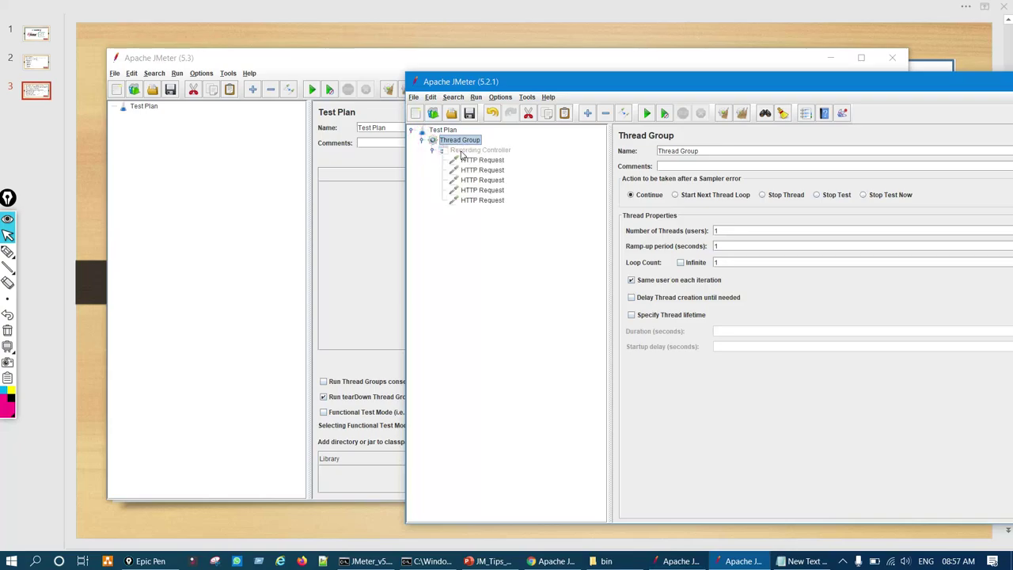
pyautogui.click(462, 152)
pyautogui.click(460, 141)
# - Paste the copied Thread Group under the Test Plan in JMeter 5.3 and expand it to show its HTTP Requests
pyautogui.click(147, 110)
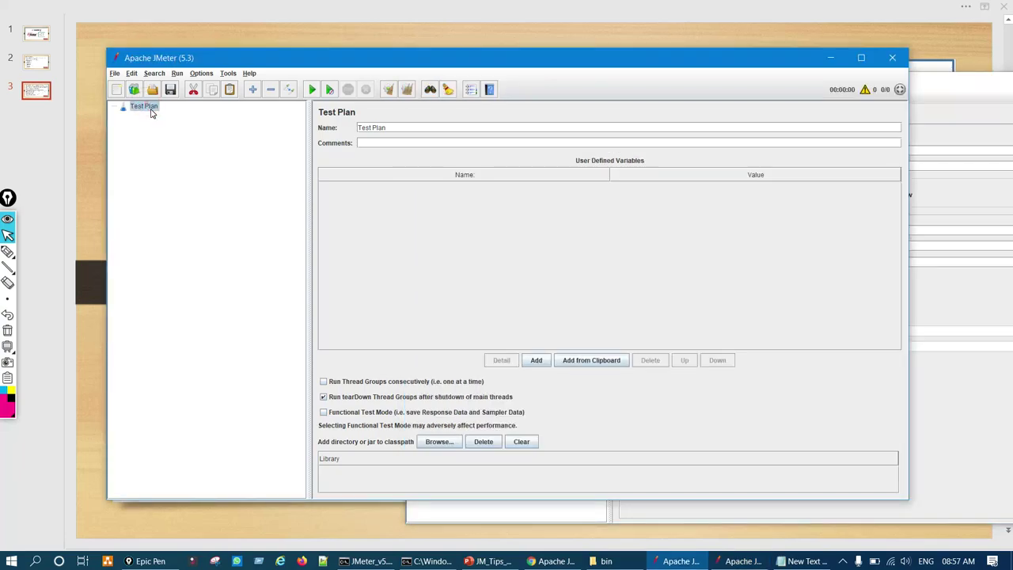
pyautogui.click(112, 106)
pyautogui.click(155, 116)
pyautogui.click(121, 116)
pyautogui.click(133, 127)
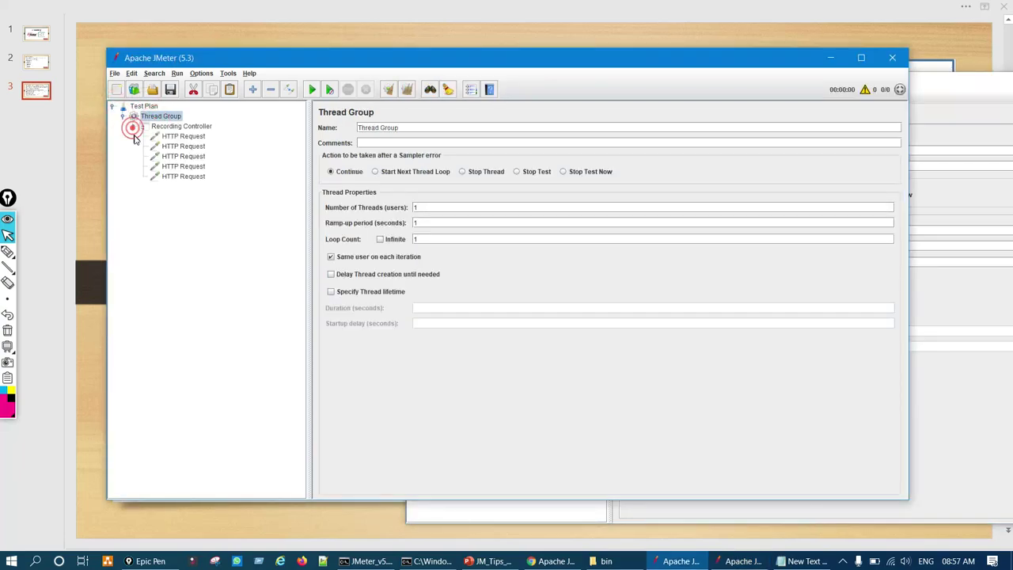
# - Disable the Recording Controller in JMeter 5.3, then point out its child HTTP Requests with temporary pen marks
pyautogui.click(190, 126)
pyautogui.hotkey('ctrl', 't')
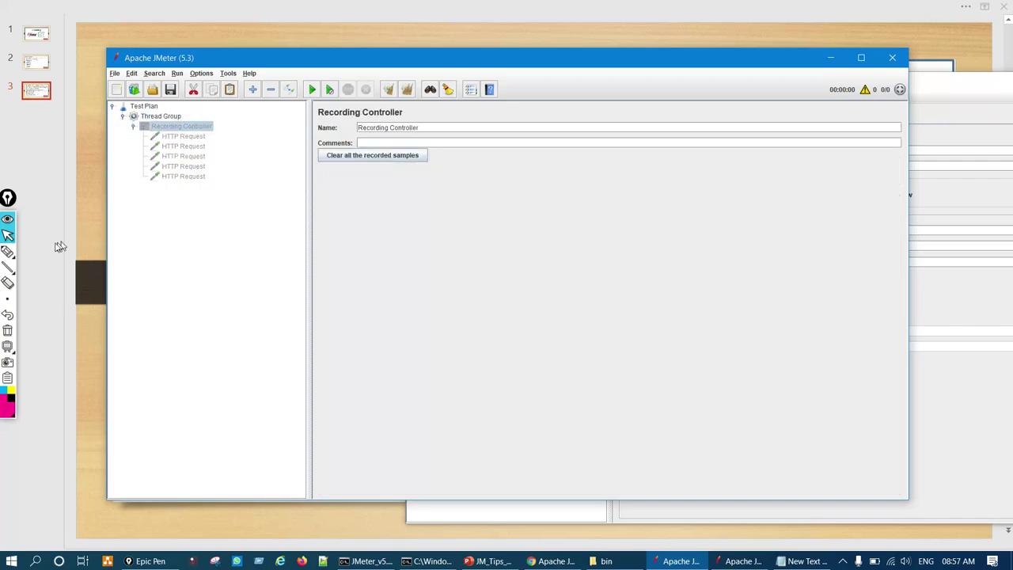
pyautogui.click(23, 252)
pyautogui.moveTo(214, 127)
pyautogui.mouseDown()
pyautogui.moveTo(203, 131)
pyautogui.moveTo(223, 161)
pyautogui.moveTo(214, 170)
pyautogui.mouseUp()
pyautogui.moveTo(197, 207); pyautogui.dragTo(232, 200)
pyautogui.moveTo(221, 165); pyautogui.dragTo(258, 173)
pyautogui.hotkey('ctrl', 'shift', '7')
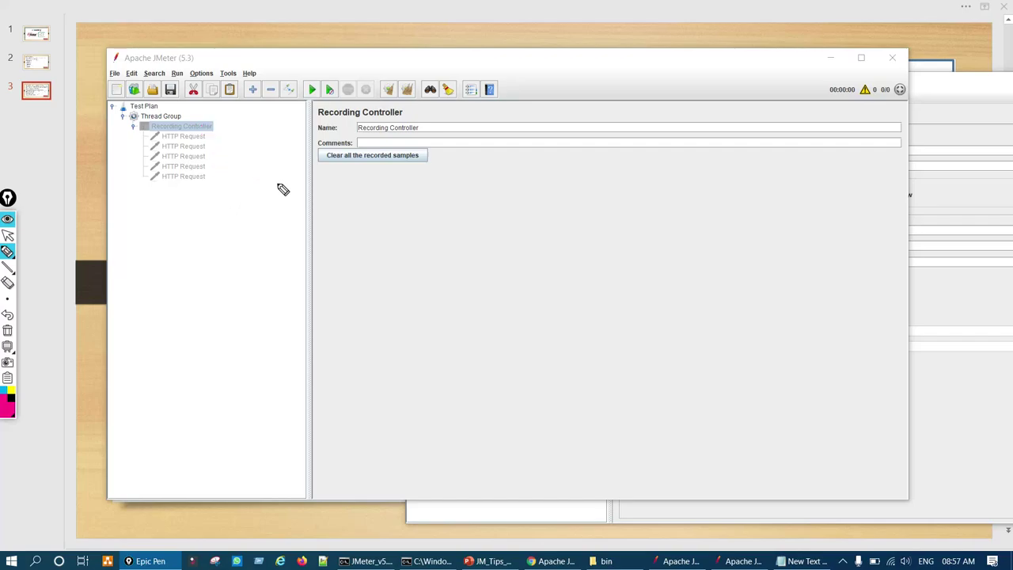
pyautogui.hotkey('ctrl', 'shift', '2')
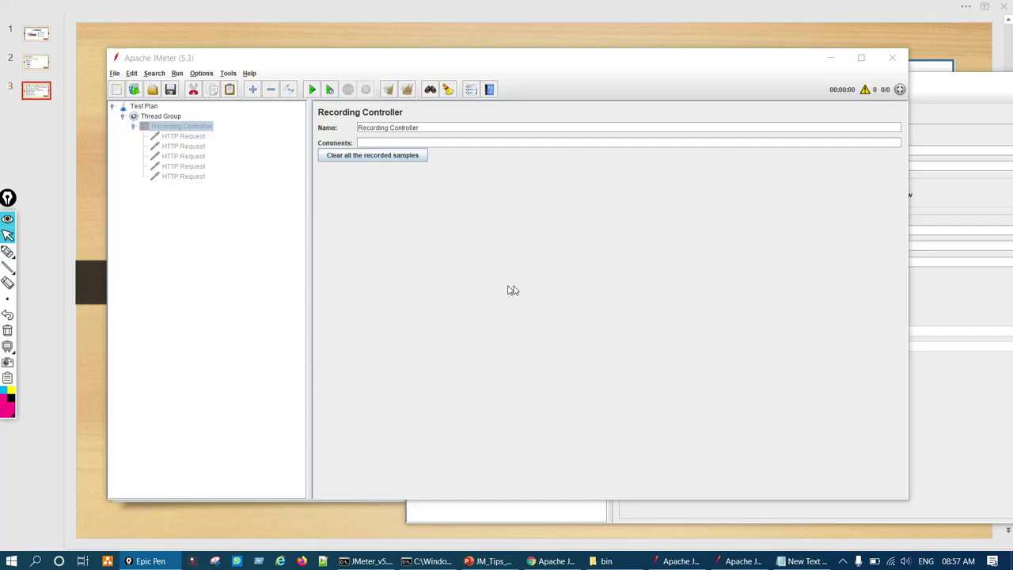
# - Switch to the PowerPoint slide and point out the Undo & Redo bullet with temporary pen marks
pyautogui.click(495, 561)
pyautogui.hotkey('ctrl', 'shift', '3')
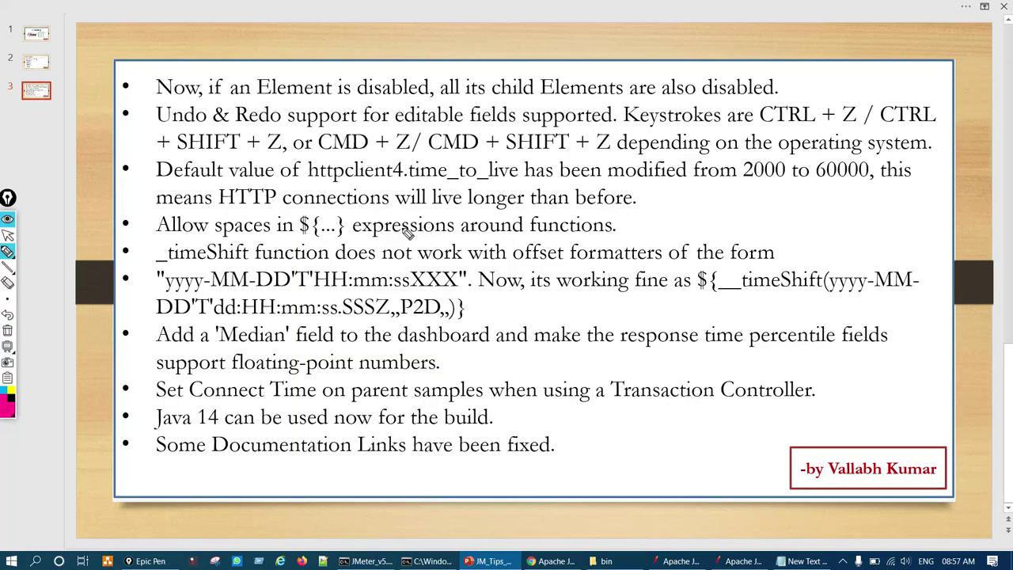
pyautogui.moveTo(171, 117)
pyautogui.mouseDown()
pyautogui.moveTo(178, 137)
pyautogui.moveTo(205, 116)
pyautogui.mouseUp()
pyautogui.moveTo(183, 118); pyautogui.dragTo(195, 134)
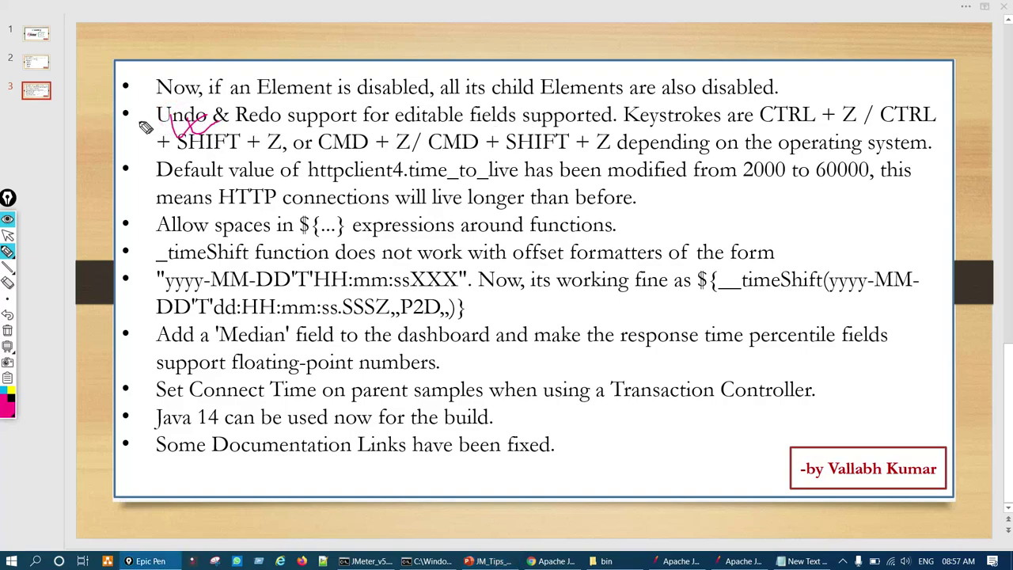
pyautogui.moveTo(127, 123)
pyautogui.mouseDown()
pyautogui.moveTo(197, 106)
pyautogui.moveTo(184, 131)
pyautogui.mouseUp()
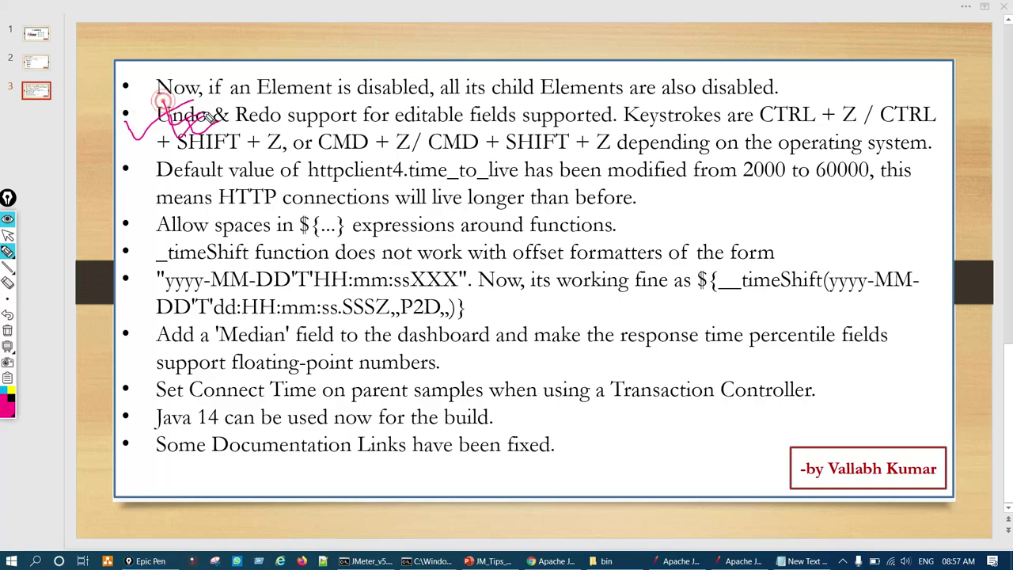
pyautogui.hotkey('ctrl', 'shift', '7')
pyautogui.hotkey('ctrl', 'shift', '2')
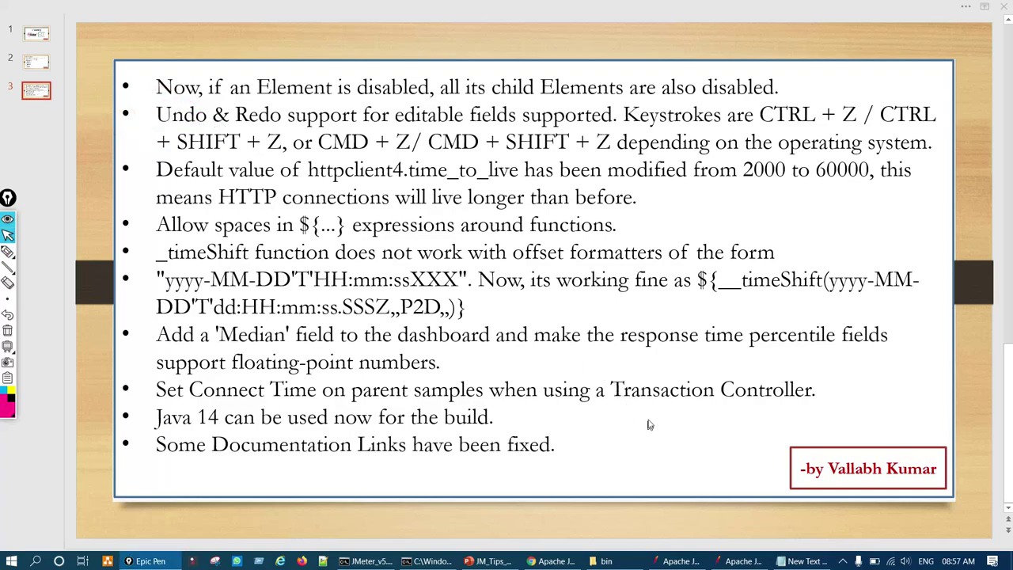
pyautogui.click(742, 562)
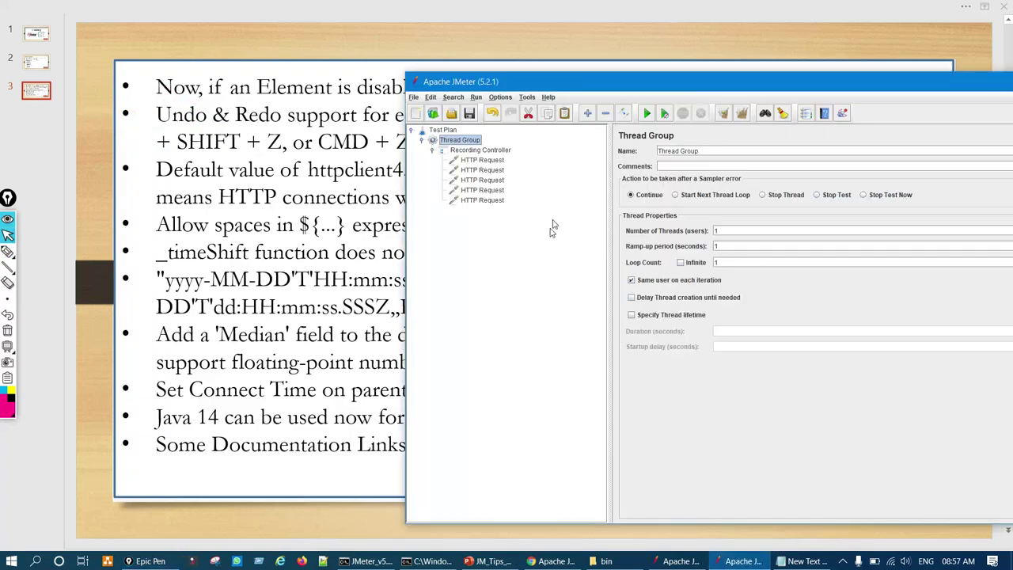
pyautogui.click(495, 161)
pyautogui.moveTo(732, 85); pyautogui.dragTo(590, 79)
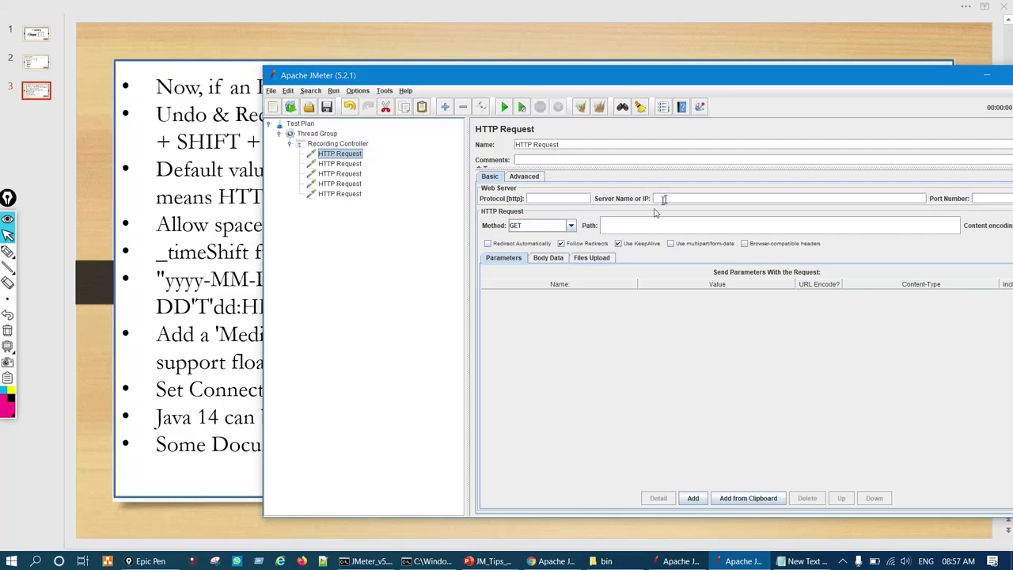
pyautogui.click(630, 226)
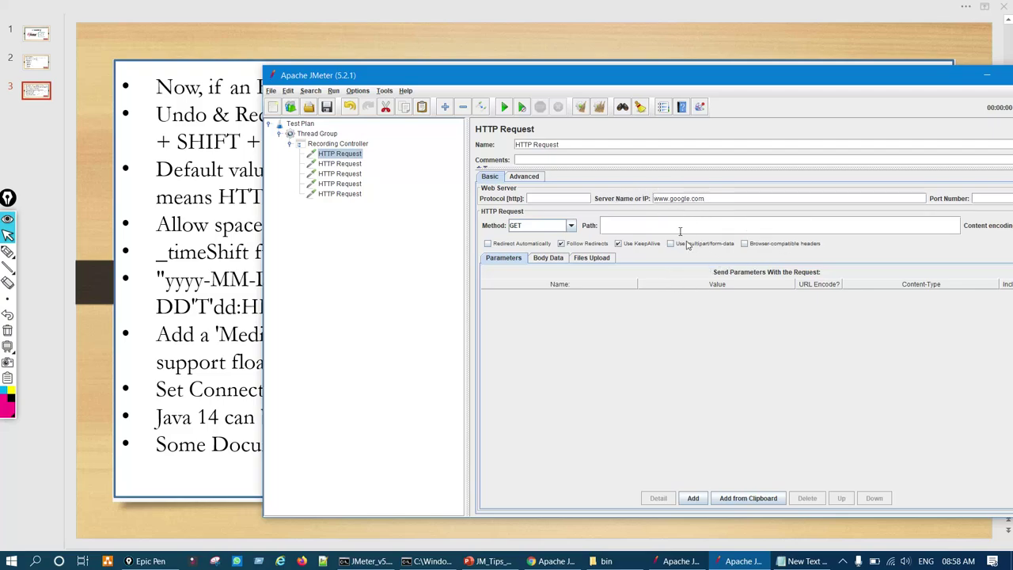
pyautogui.doubleClick(707, 198)
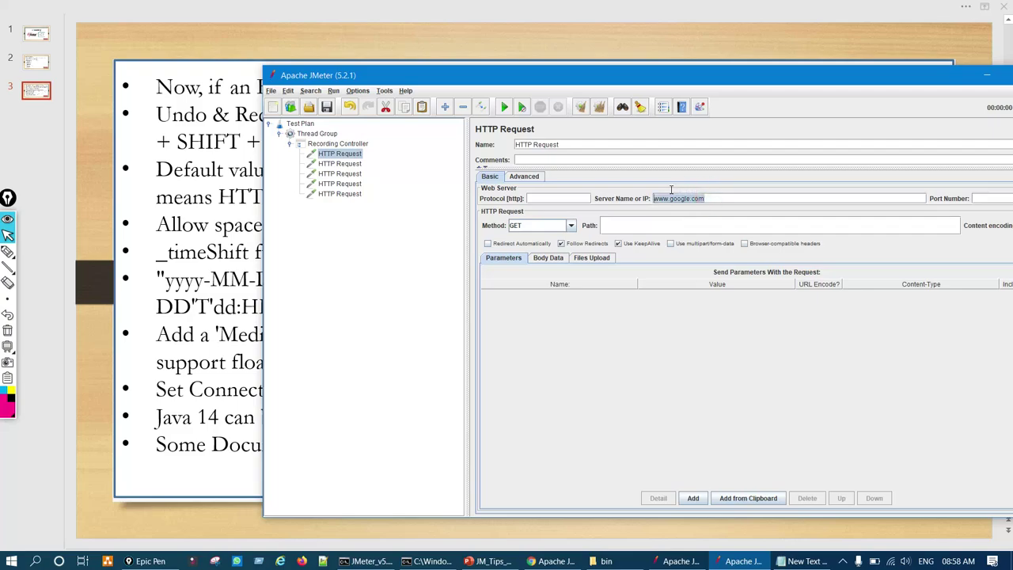
pyautogui.doubleClick(717, 199)
pyautogui.click(716, 199)
pyautogui.moveTo(720, 198); pyautogui.dragTo(656, 194)
pyautogui.click(715, 199)
pyautogui.moveTo(710, 198); pyautogui.dragTo(650, 198)
# - Switch to JMeter 5.3, enable the Recording Controller, and point out the version in the window title with a temporary pen mark
pyautogui.click(679, 561)
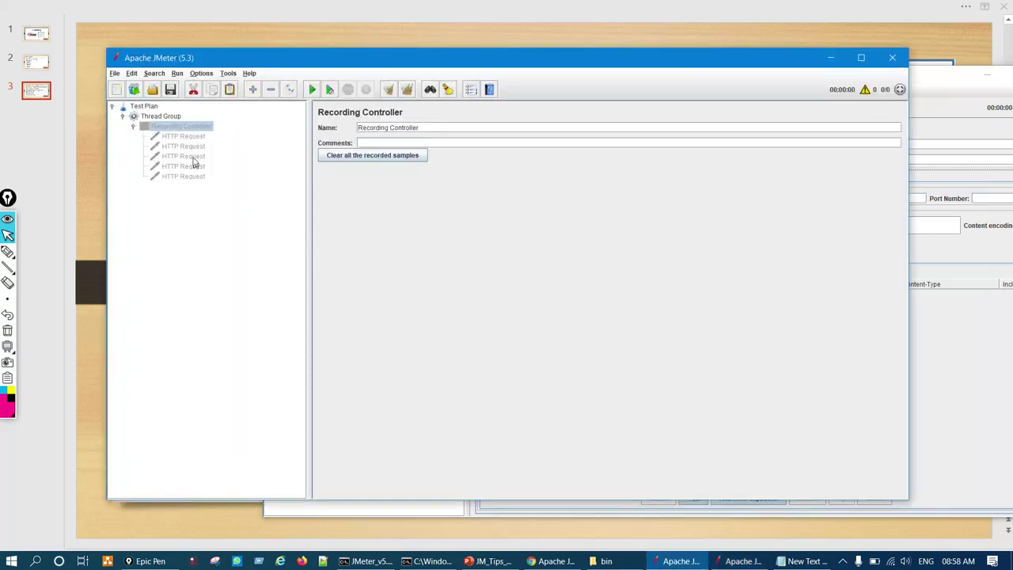
pyautogui.click(177, 128)
pyautogui.hotkey('ctrl', 'shift', '3')
pyautogui.moveTo(186, 53)
pyautogui.mouseDown()
pyautogui.moveTo(198, 44)
pyautogui.moveTo(188, 52)
pyautogui.mouseUp()
pyautogui.hotkey('ctrl', 'shift', '7')
pyautogui.hotkey('ctrl', 'shift', '2')
pyautogui.click(183, 136)
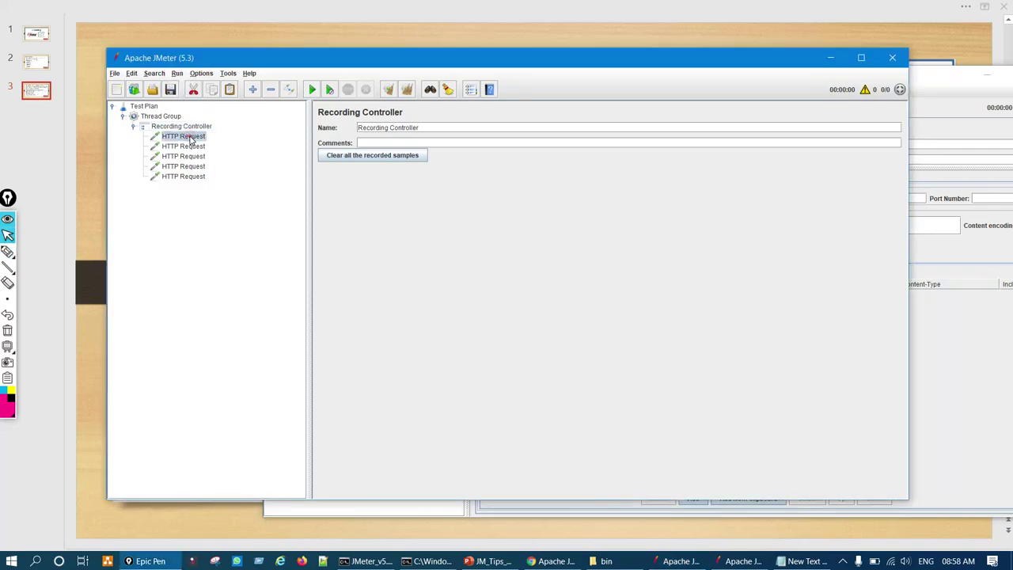
pyautogui.click(520, 189)
pyautogui.write('www.google.com')
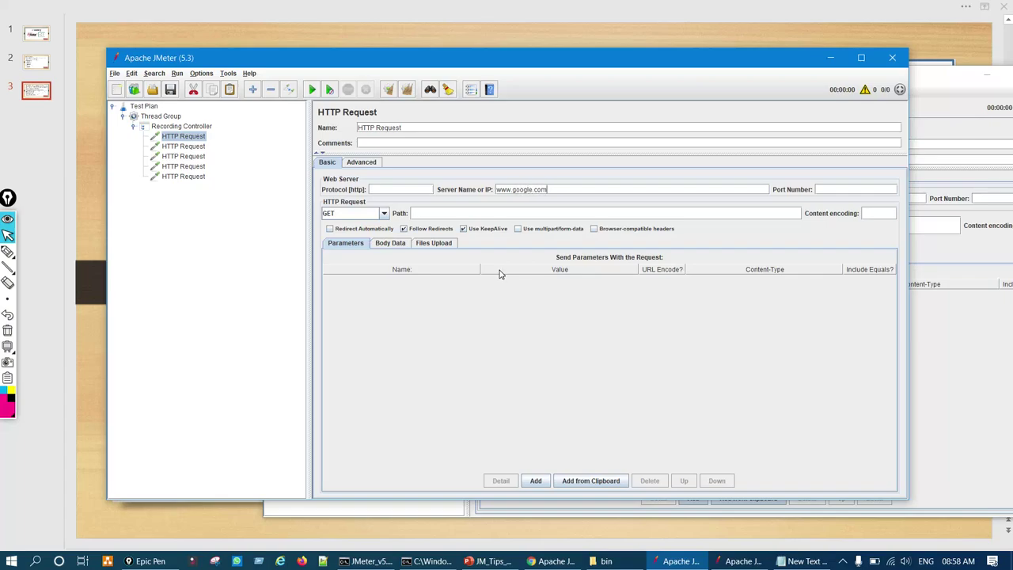
pyautogui.press('BackSpace')
pyautogui.press('BackSpace')
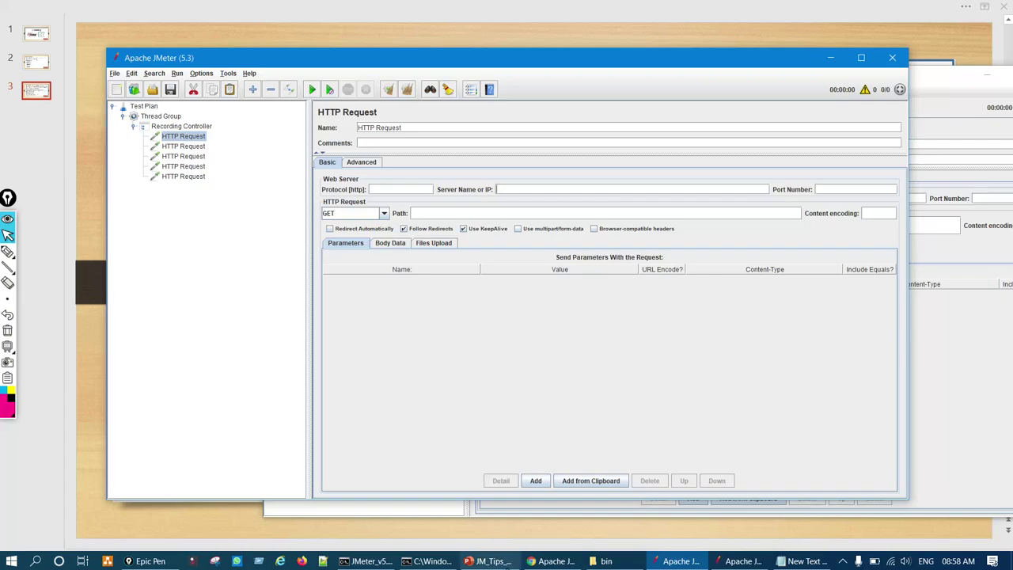
# - Review the undo and redo keystrokes on the PowerPoint slide, then return to JMeter 5.3
pyautogui.click(489, 561)
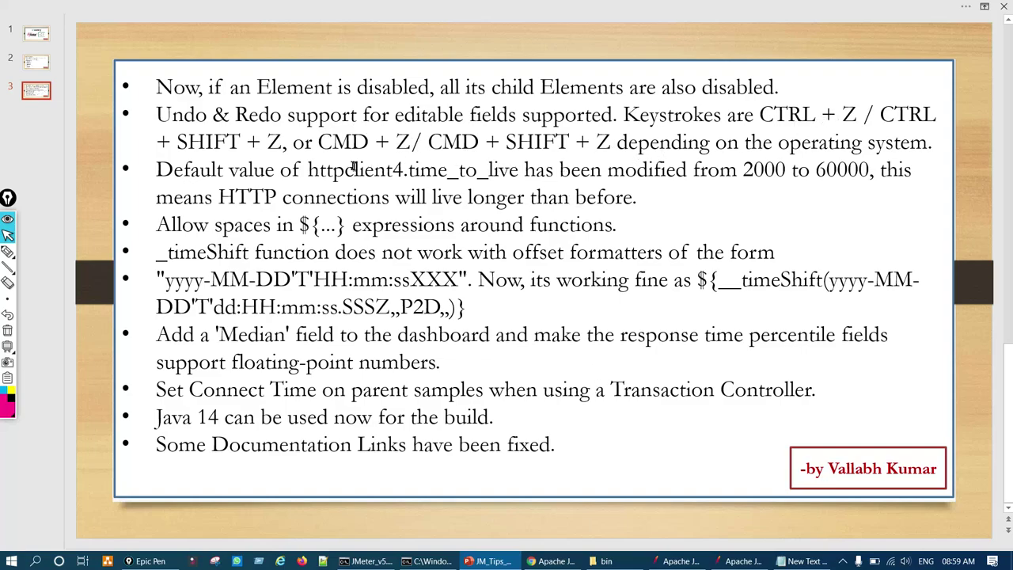
pyautogui.click(681, 564)
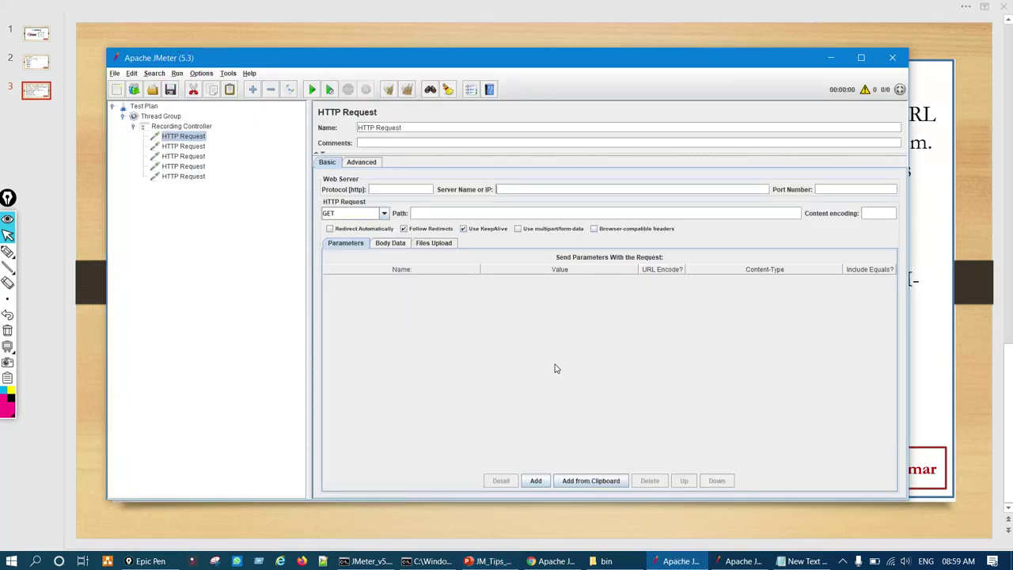
# - Bring back the earlier pen marks, clear them again, and shift the Epic Pen toolbar slightly inward
pyautogui.hotkey('ctrl', 'shift', '6')
pyautogui.hotkey('ctrl', 'shift', '6')
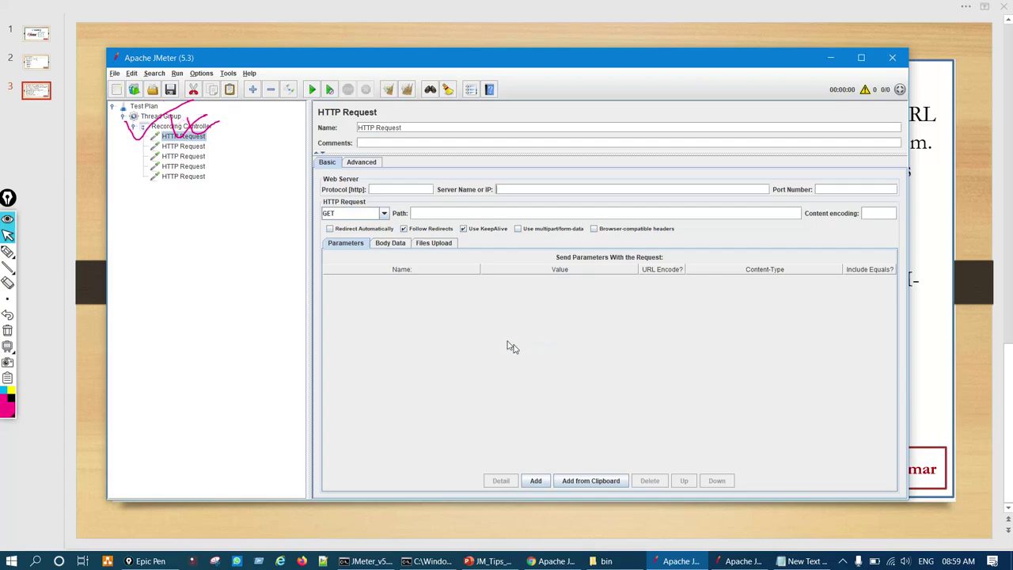
pyautogui.click(266, 180)
pyautogui.hotkey('ctrl', 'shift', '7')
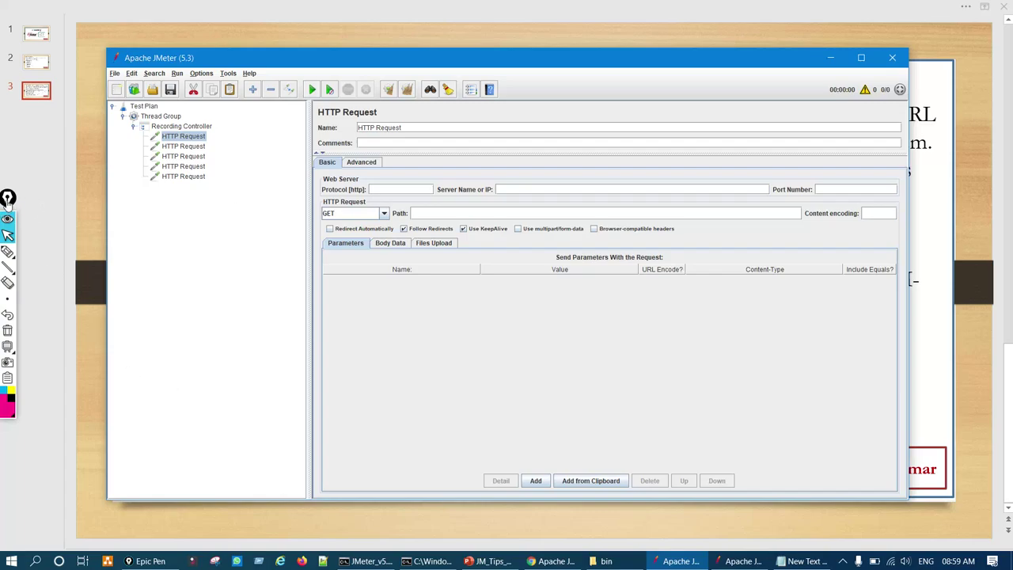
pyautogui.moveTo(8, 198); pyautogui.dragTo(21, 225)
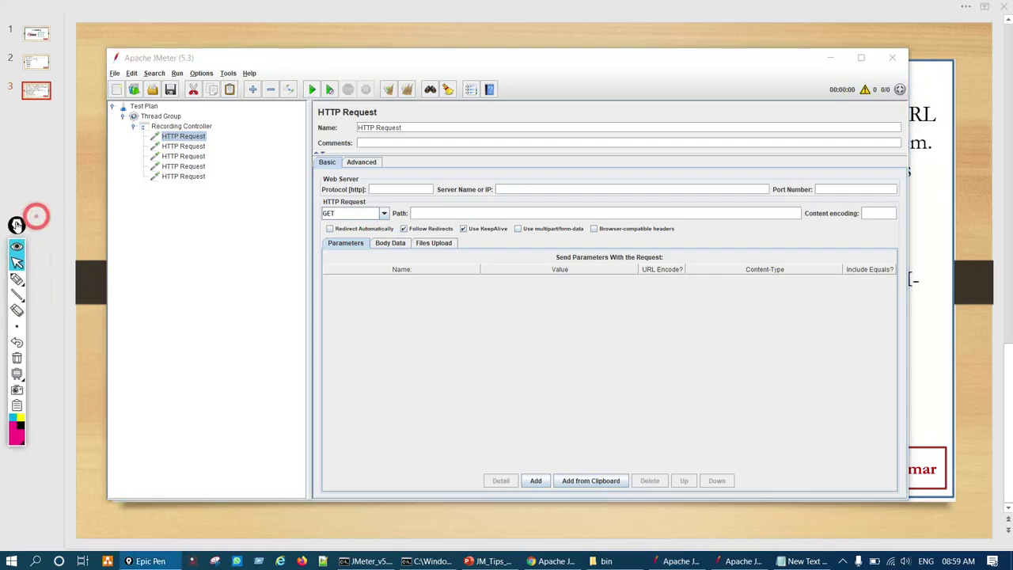
pyautogui.click(512, 188)
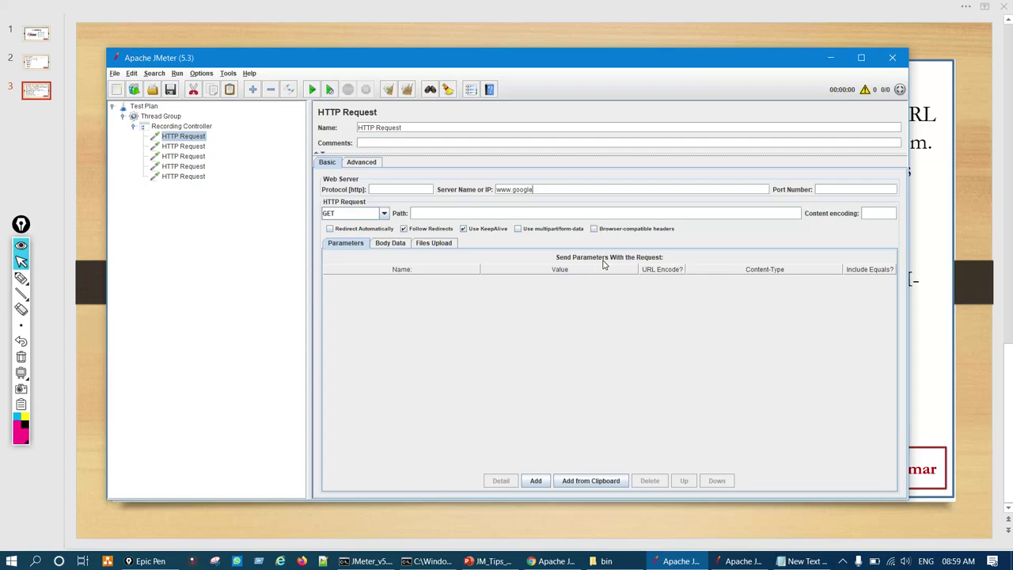
pyautogui.click(756, 559)
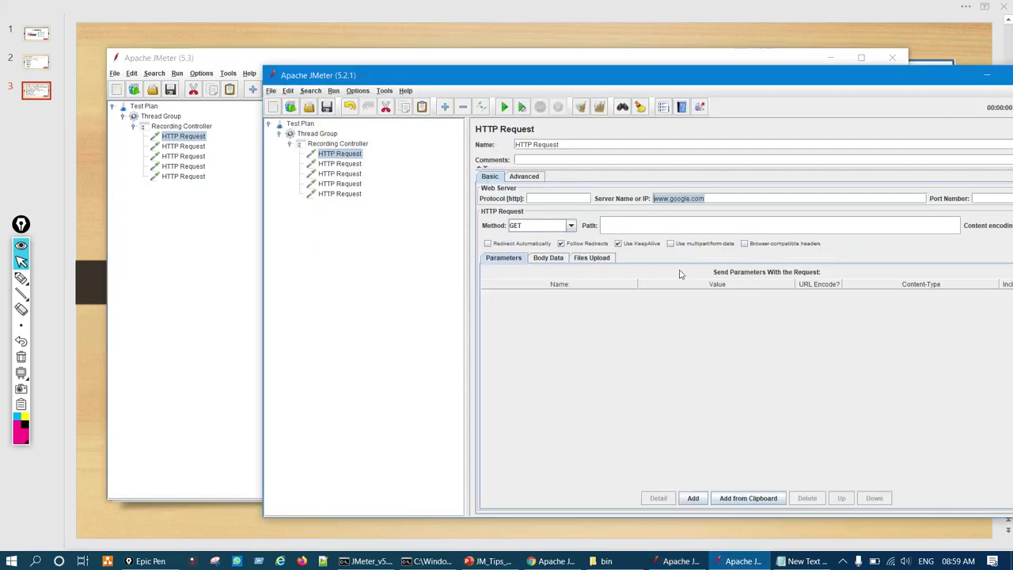
pyautogui.moveTo(711, 199); pyautogui.dragTo(684, 193)
pyautogui.write('www')
pyautogui.hotkey('ctrl', 'shift', '1')
pyautogui.moveTo(688, 182)
pyautogui.mouseDown()
pyautogui.moveTo(722, 226)
pyautogui.moveTo(754, 195)
pyautogui.mouseUp()
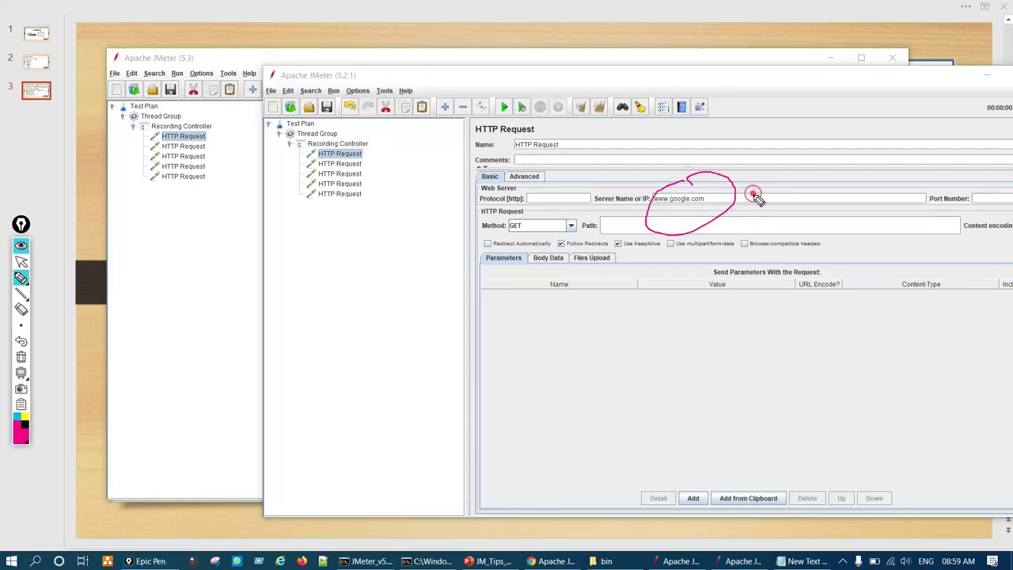
pyautogui.hotkey('ctrl', 'shift', '1')
pyautogui.click(168, 309)
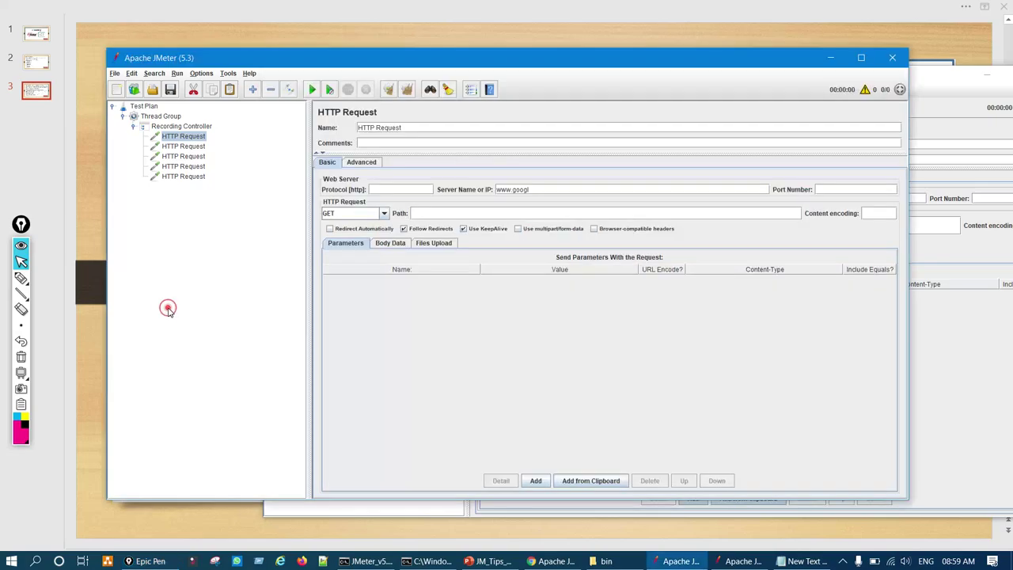
pyautogui.press('BackSpace')
# - Switch to the PowerPoint slide, tick the first three points and circle part of httpclient4.time_to_live, and clear the pen marks
pyautogui.click(492, 561)
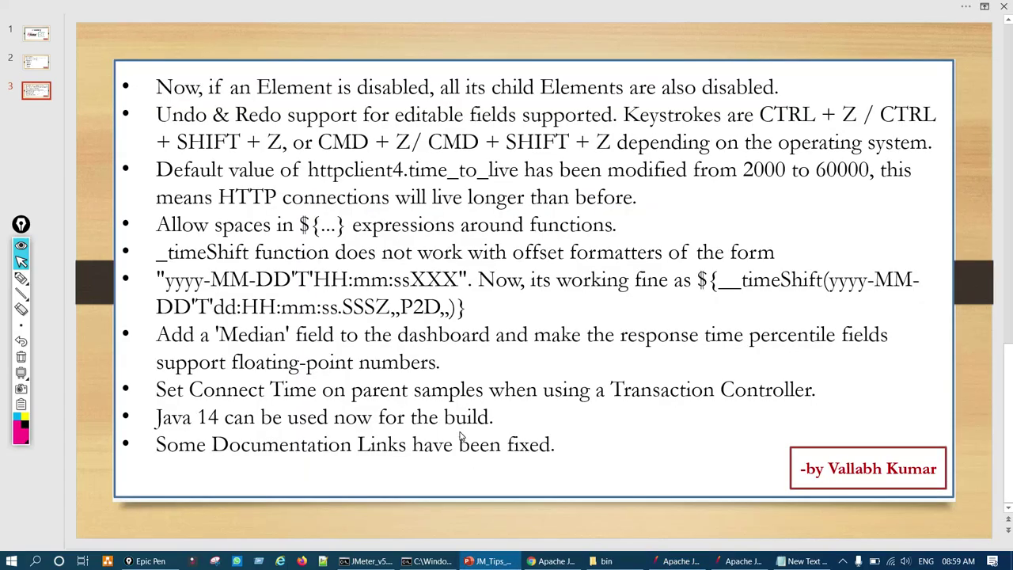
pyautogui.hotkey('ctrl', 'shift', '2')
pyautogui.moveTo(156, 123); pyautogui.dragTo(237, 111)
pyautogui.moveTo(174, 87)
pyautogui.mouseDown()
pyautogui.moveTo(151, 81)
pyautogui.moveTo(223, 76)
pyautogui.mouseUp()
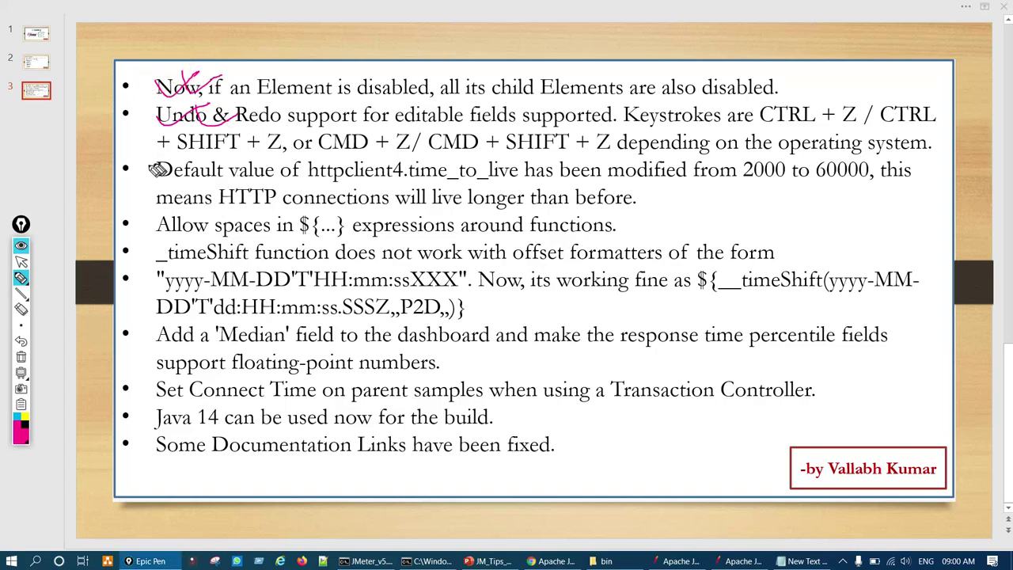
pyautogui.moveTo(155, 171)
pyautogui.mouseDown()
pyautogui.moveTo(215, 181)
pyautogui.moveTo(182, 182)
pyautogui.mouseUp()
pyautogui.moveTo(431, 159)
pyautogui.mouseDown()
pyautogui.moveTo(407, 180)
pyautogui.moveTo(440, 170)
pyautogui.mouseUp()
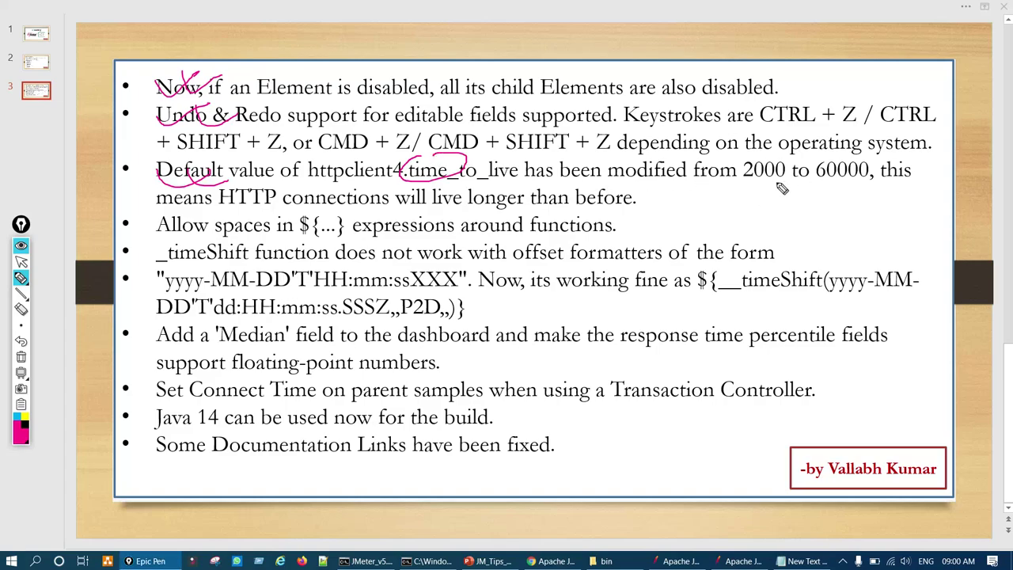
pyautogui.hotkey('ctrl', 'shift', '7')
pyautogui.moveTo(394, 161)
pyautogui.mouseDown()
pyautogui.moveTo(392, 176)
pyautogui.moveTo(402, 165)
pyautogui.mouseUp()
pyautogui.hotkey('ctrl', 'shift', 'c')
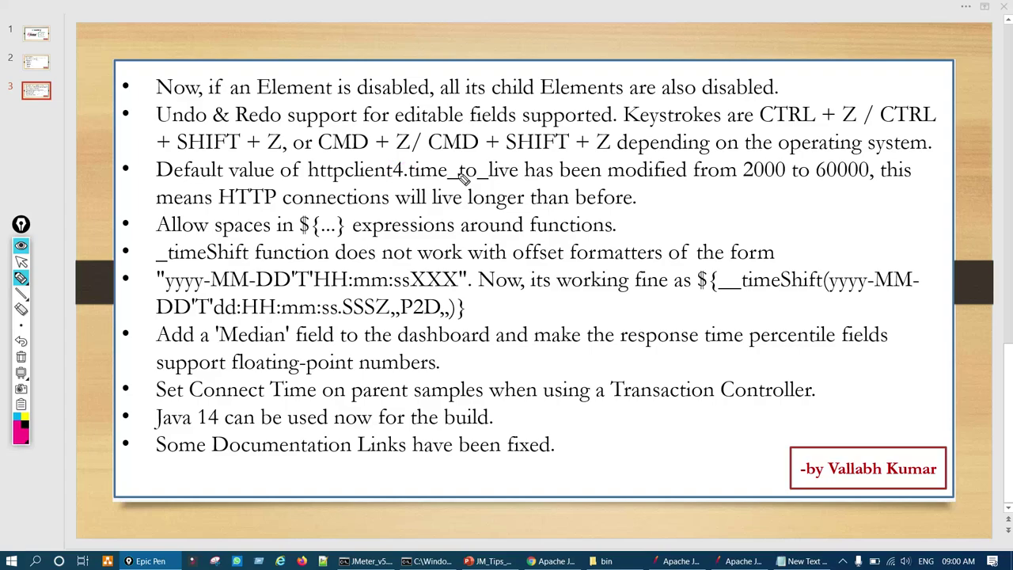
# - Add an HTTP Request Defaults element to the Test Plan in JMeter 5.3 and place it above the Thread Group
pyautogui.hotkey('ctrl', 'shift', '1')
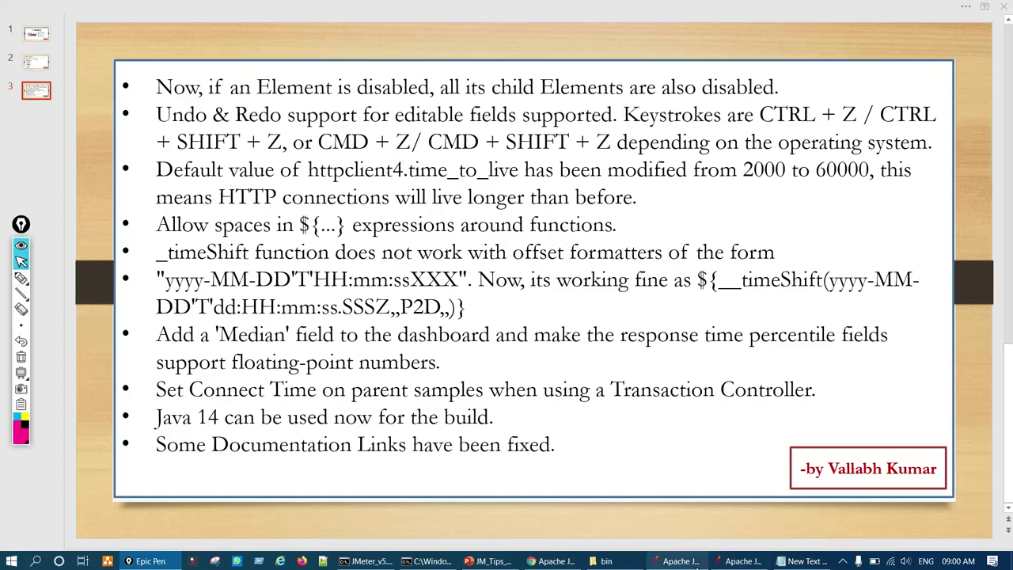
pyautogui.click(679, 561)
pyautogui.click(145, 106)
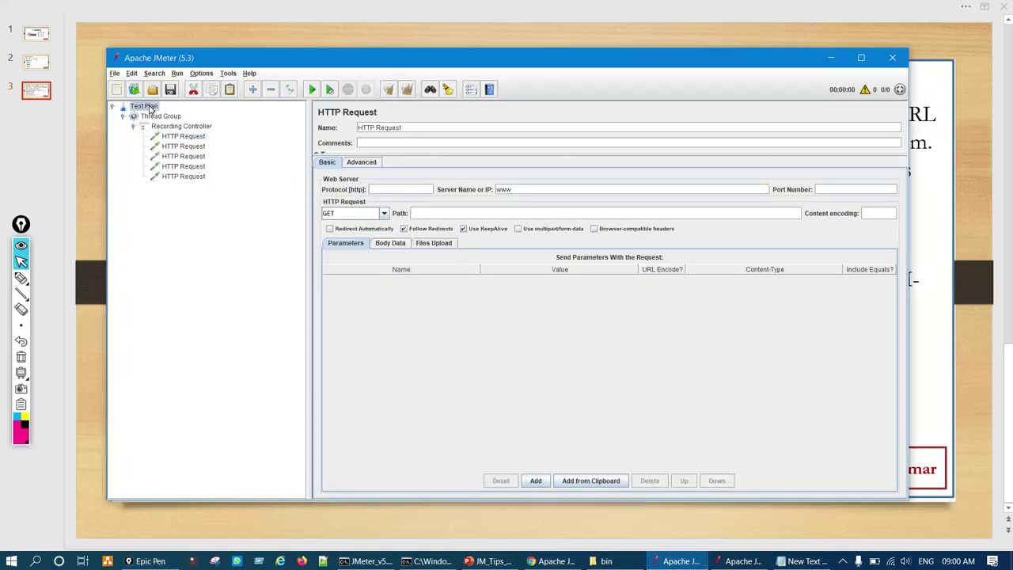
pyautogui.rightClick(148, 107)
pyautogui.moveTo(229, 112)
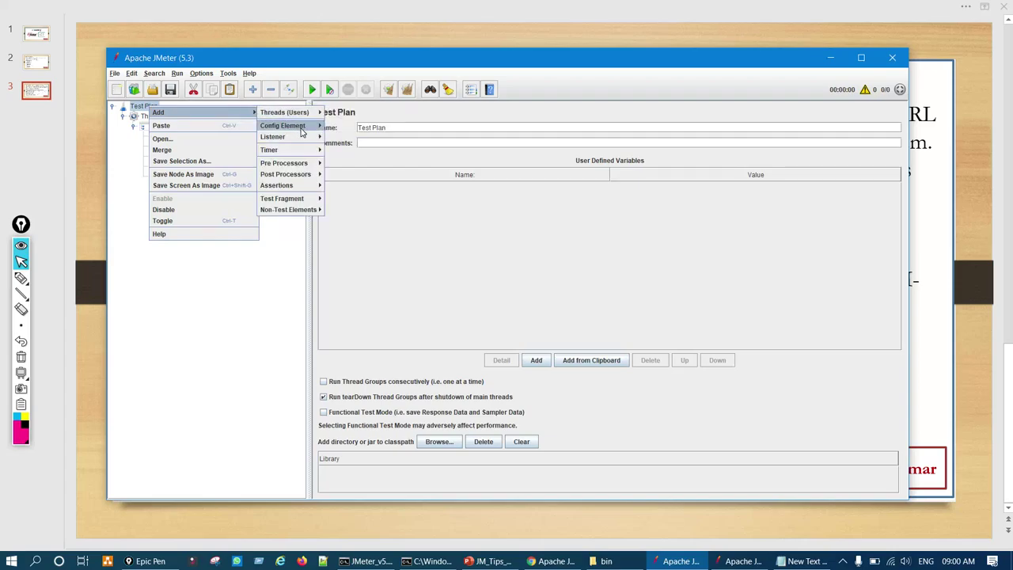
pyautogui.moveTo(285, 125)
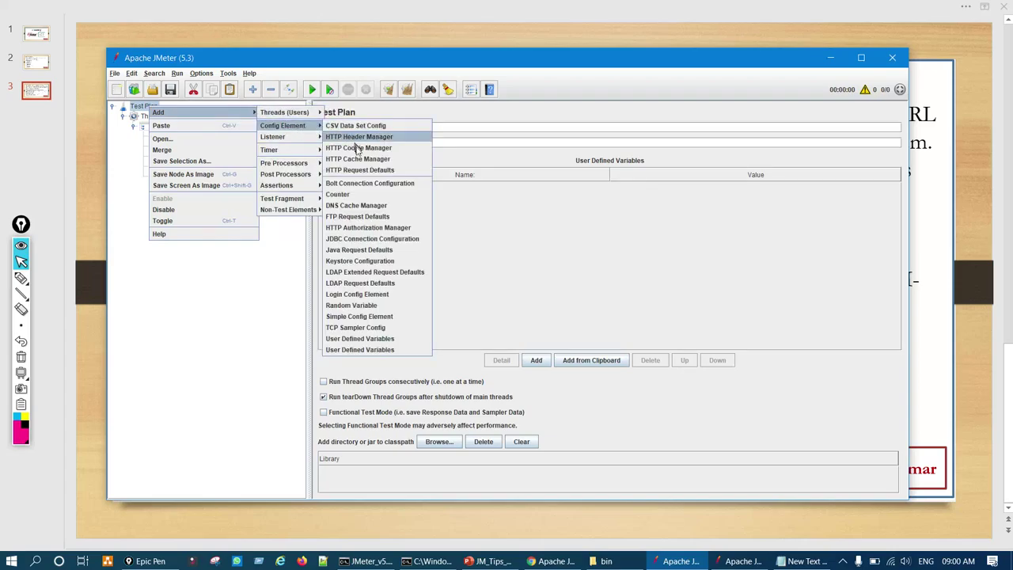
pyautogui.click(353, 169)
pyautogui.moveTo(204, 188); pyautogui.dragTo(215, 121)
# - Show the client Implementation options in the advanced settings of HTTP Request Defaults, and return to the PowerPoint slide
pyautogui.click(366, 158)
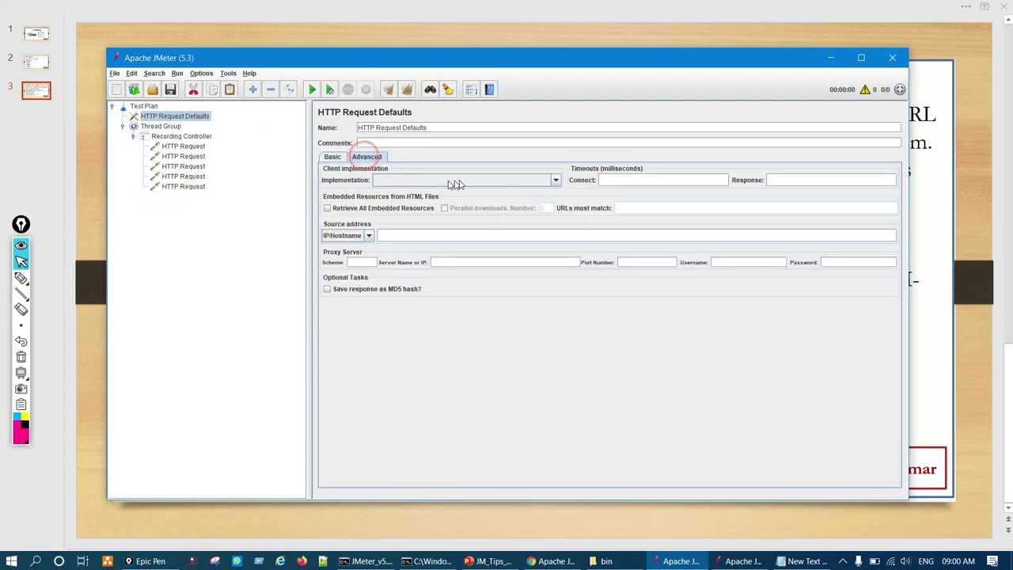
pyautogui.click(557, 180)
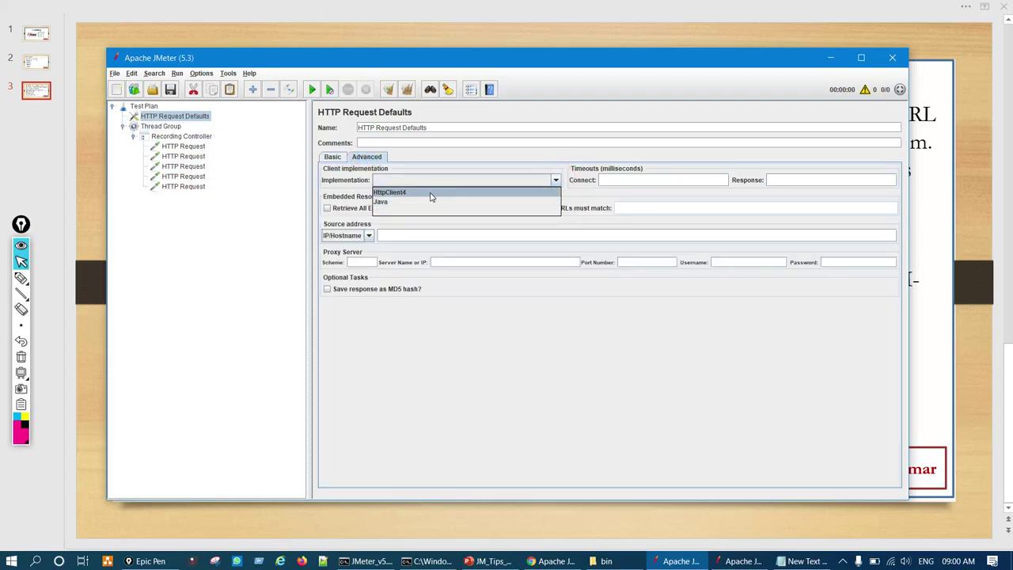
pyautogui.click(483, 562)
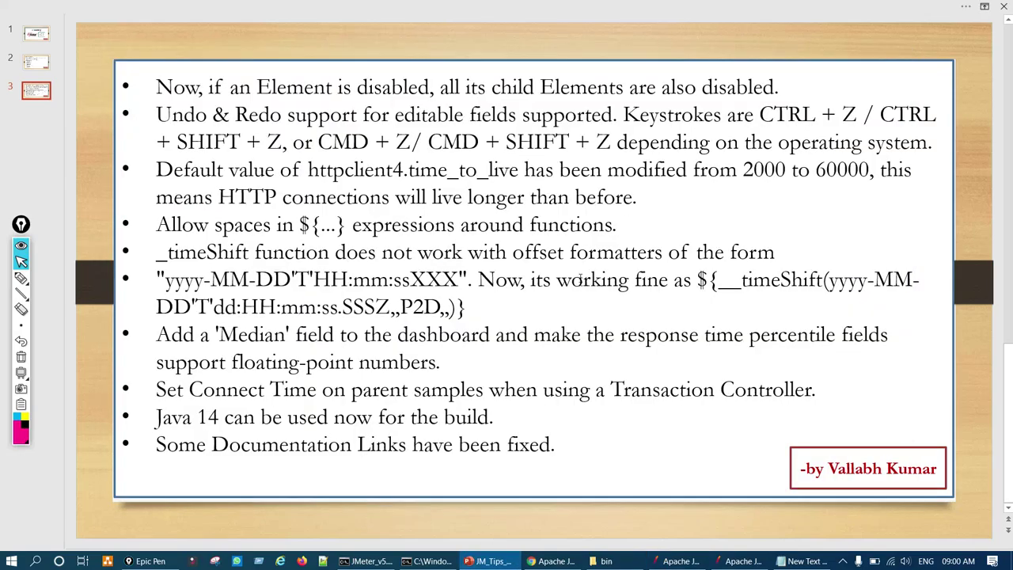
# - Circle the time_to_live defaults 2000 and 60000 on the slide, and clear the circles
pyautogui.hotkey('ctrl', 'shift', '3')
pyautogui.moveTo(756, 152)
pyautogui.mouseDown()
pyautogui.moveTo(772, 192)
pyautogui.moveTo(790, 168)
pyautogui.moveTo(754, 153)
pyautogui.moveTo(744, 168)
pyautogui.mouseUp()
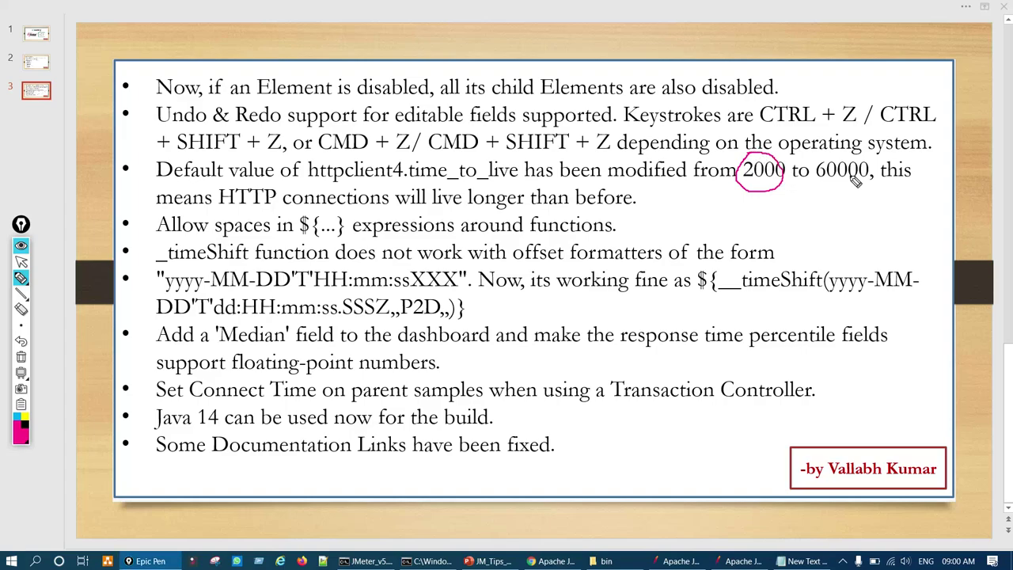
pyautogui.moveTo(836, 158)
pyautogui.mouseDown()
pyautogui.moveTo(828, 195)
pyautogui.moveTo(861, 162)
pyautogui.moveTo(836, 156)
pyautogui.mouseUp()
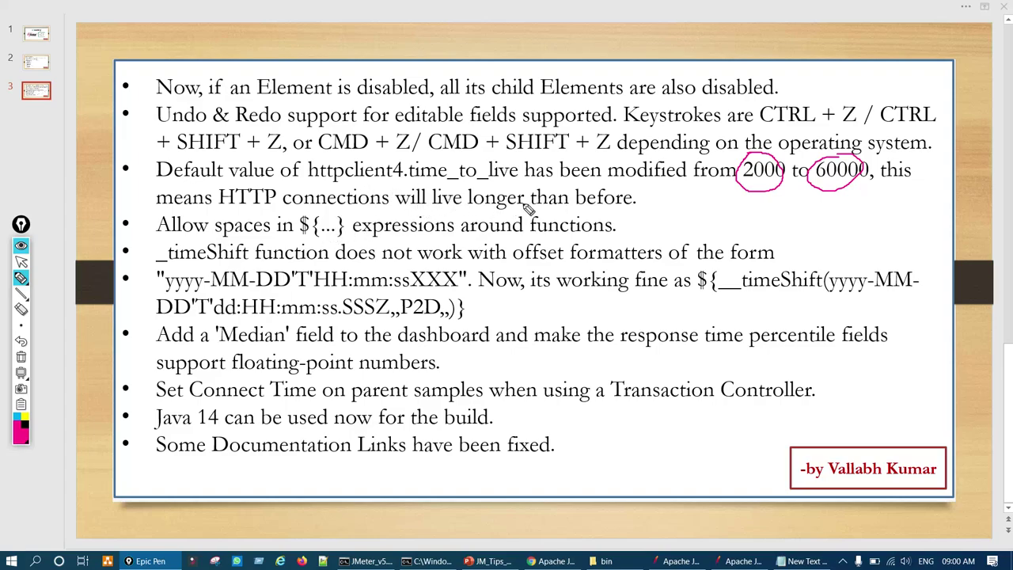
pyautogui.hotkey('ctrl', 'shift', '7')
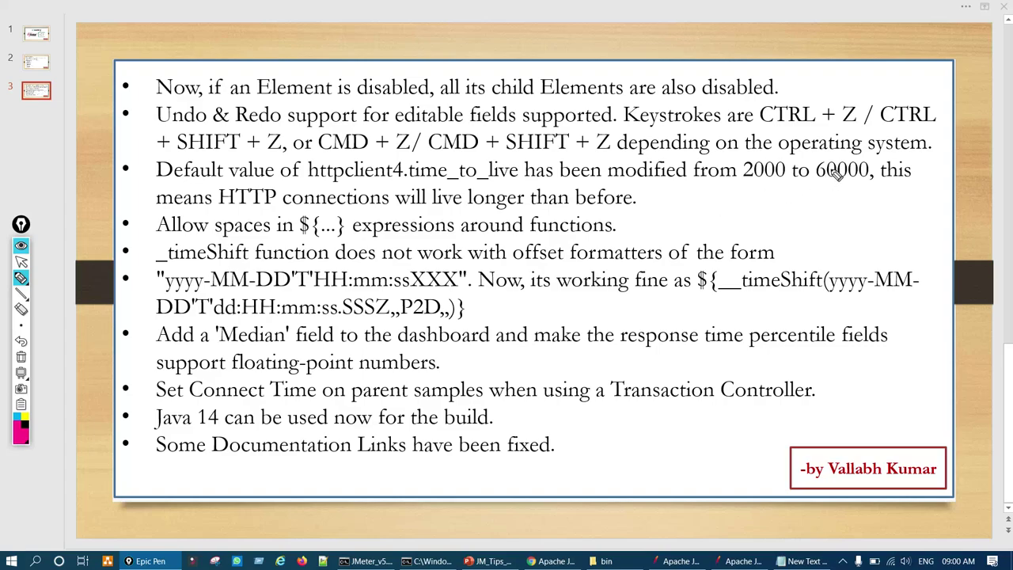
# - Circle 60000 again, add pen marks around the end of the time_to_live point, and clear them all
pyautogui.moveTo(831, 162)
pyautogui.mouseDown()
pyautogui.moveTo(872, 197)
pyautogui.moveTo(880, 168)
pyautogui.moveTo(836, 150)
pyautogui.mouseUp()
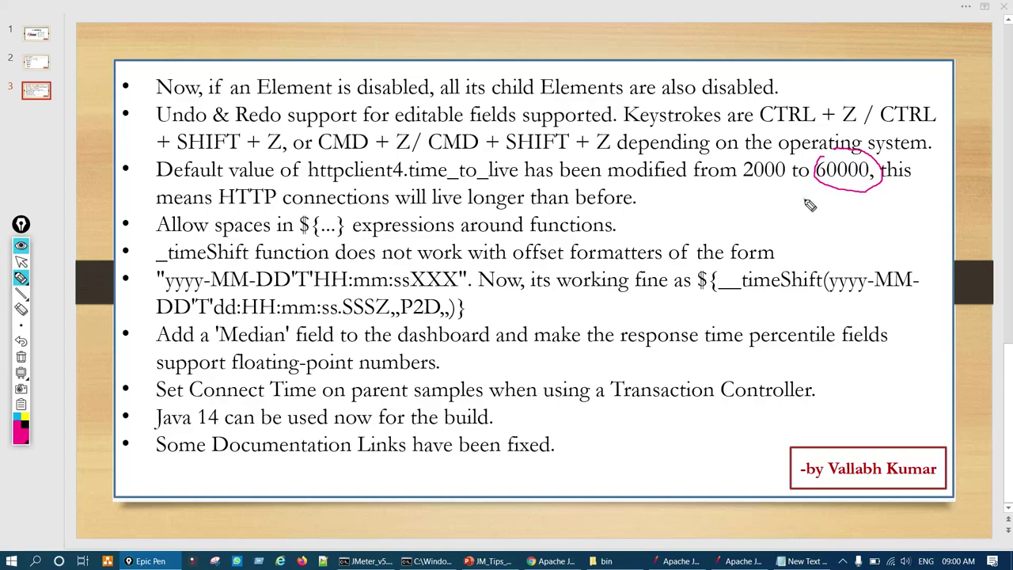
pyautogui.moveTo(805, 198); pyautogui.dragTo(833, 184)
pyautogui.moveTo(655, 202)
pyautogui.mouseDown()
pyautogui.moveTo(661, 223)
pyautogui.moveTo(696, 208)
pyautogui.moveTo(744, 208)
pyautogui.moveTo(749, 188)
pyautogui.moveTo(774, 188)
pyautogui.mouseUp()
pyautogui.moveTo(739, 220)
pyautogui.mouseDown()
pyautogui.moveTo(765, 208)
pyautogui.moveTo(745, 218)
pyautogui.mouseUp()
pyautogui.moveTo(784, 171)
pyautogui.mouseDown()
pyautogui.moveTo(764, 149)
pyautogui.moveTo(823, 154)
pyautogui.moveTo(794, 175)
pyautogui.mouseUp()
pyautogui.hotkey('ctrl', 'shift', '7')
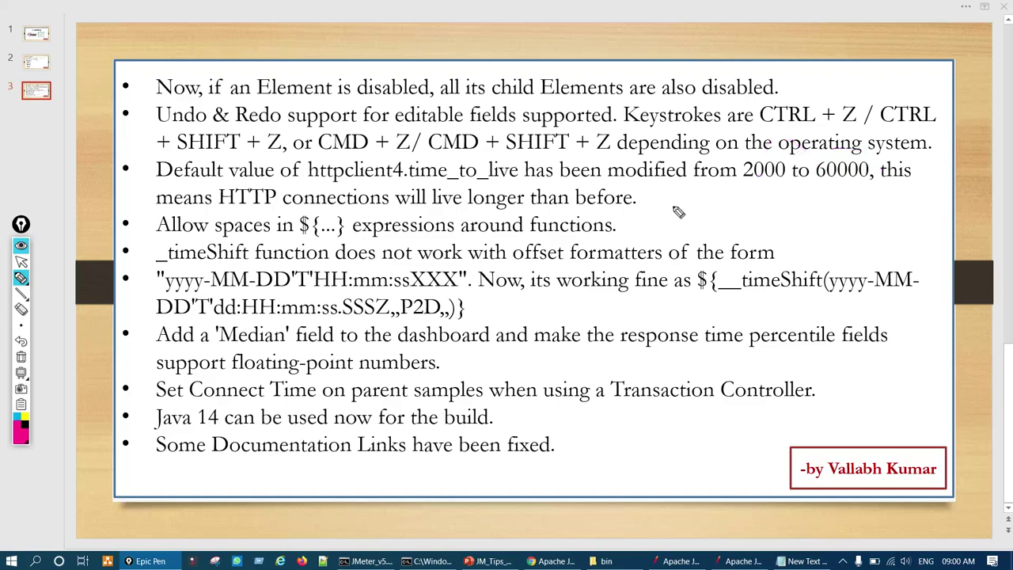
# - Tick the point about allowing spaces, circle its ${...} expression, and clear the marks
pyautogui.hotkey('ctrl', 'shift', '2')
pyautogui.hotkey('ctrl', 'shift', '2')
pyautogui.moveTo(129, 235); pyautogui.dragTo(176, 220)
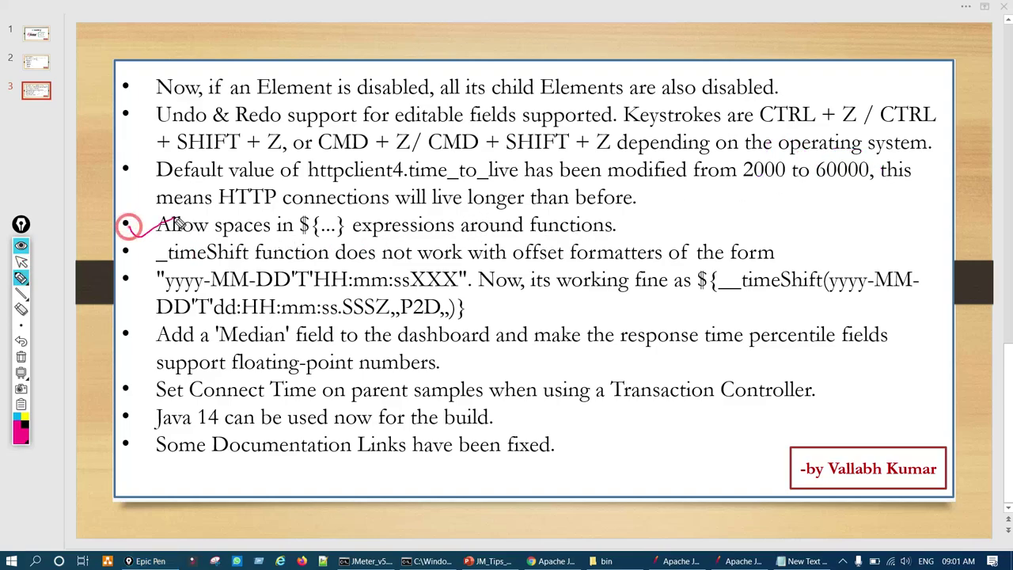
pyautogui.moveTo(312, 213)
pyautogui.mouseDown()
pyautogui.moveTo(356, 228)
pyautogui.moveTo(308, 215)
pyautogui.mouseUp()
pyautogui.hotkey('ctrl', 'shift', '1')
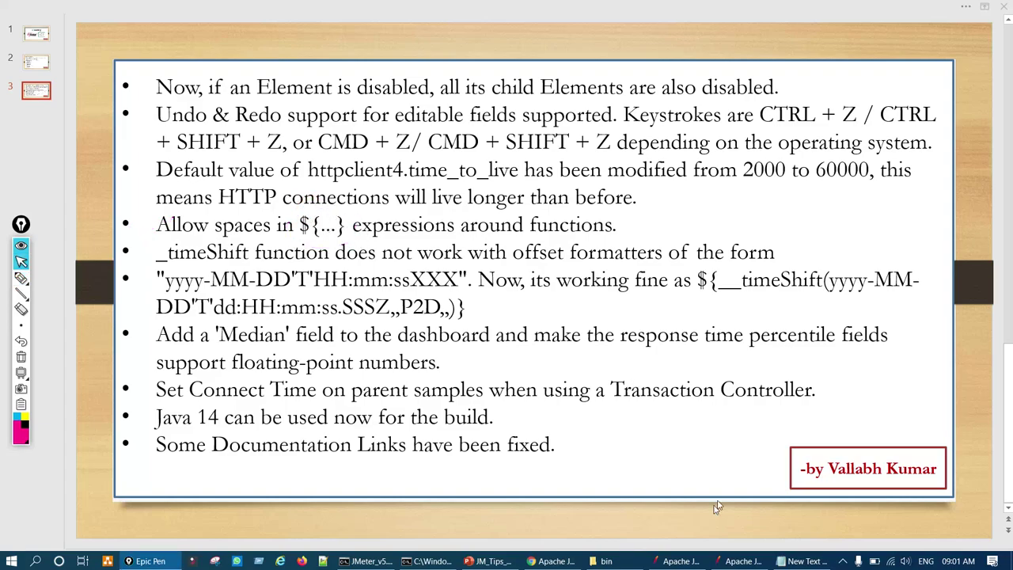
# - In JMeter 5.3's Function Helper, choose the P function and generate its syntax with empty parameters to the clipboard
pyautogui.click(682, 561)
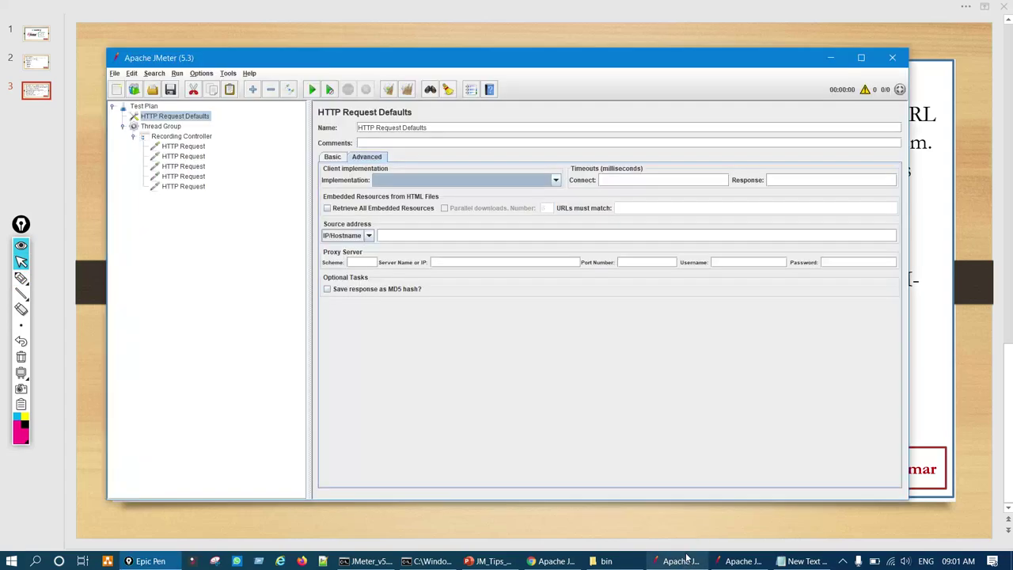
pyautogui.click(471, 90)
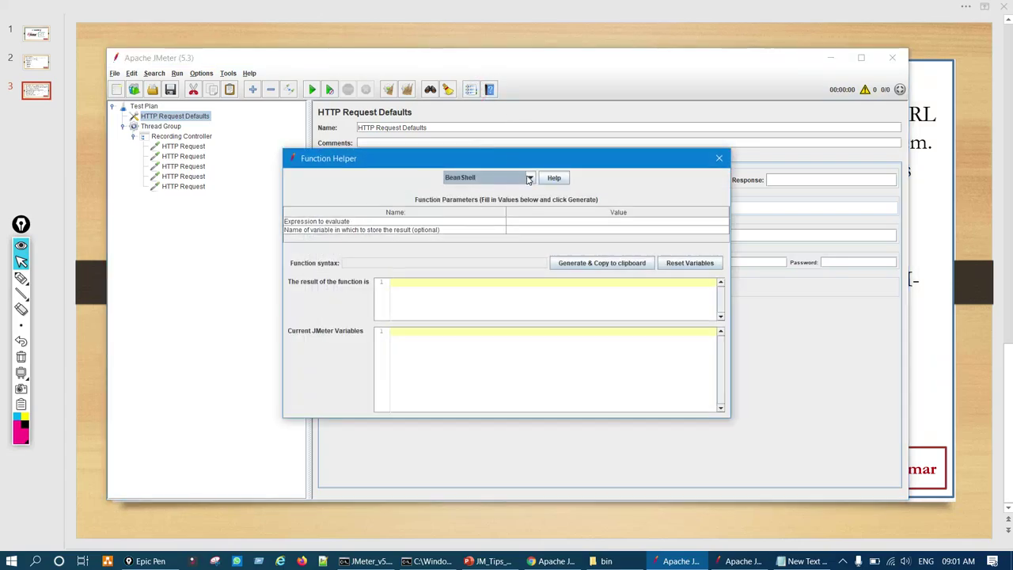
pyautogui.click(528, 178)
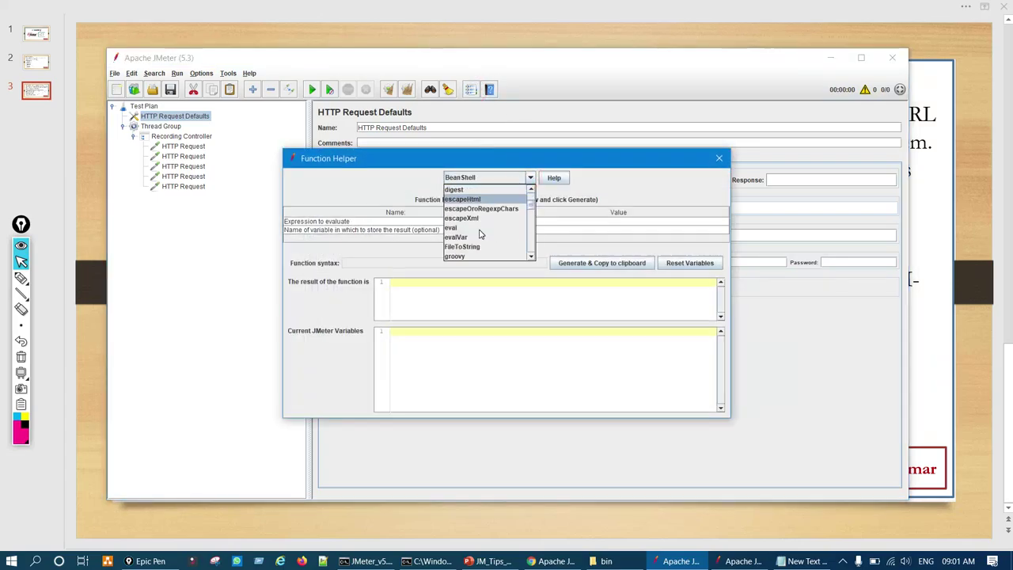
pyautogui.scroll(-4, 480, 230)
pyautogui.scroll(-3, 477, 236)
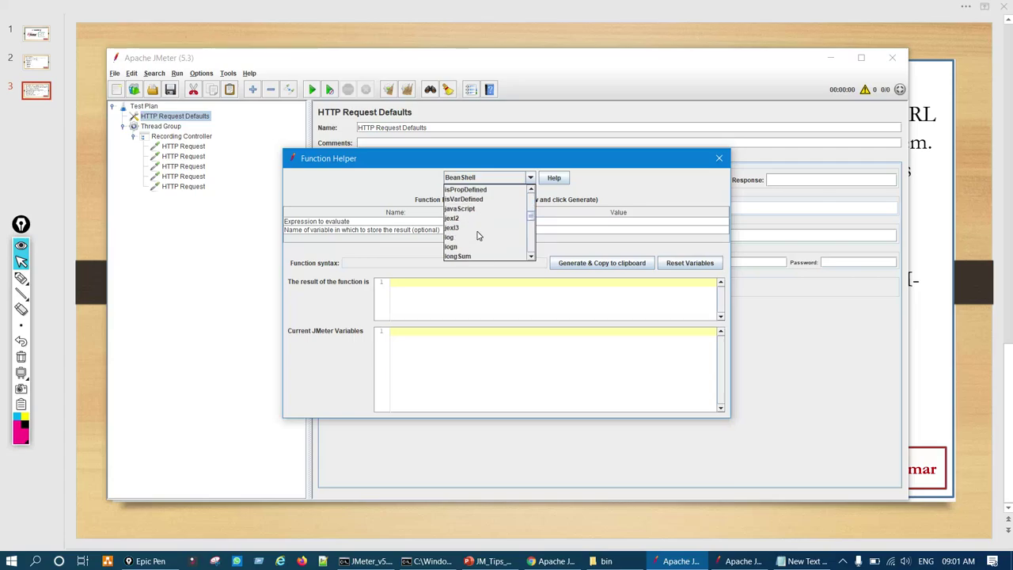
pyautogui.click(464, 229)
pyautogui.click(578, 263)
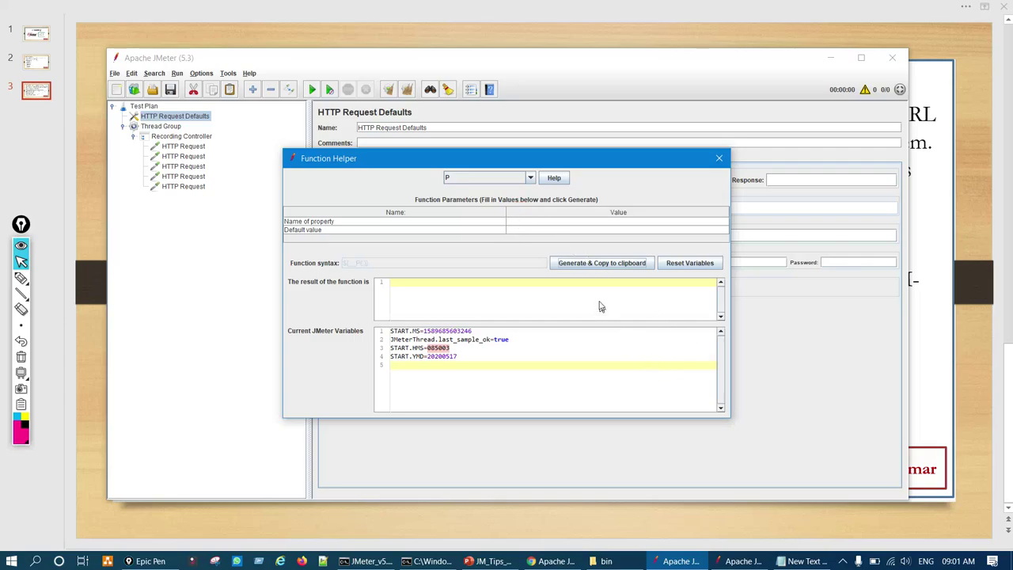
# - In the Notepad text document, paste ${__P(,)} indented above the existing expression and add blank lines after it
pyautogui.click(804, 560)
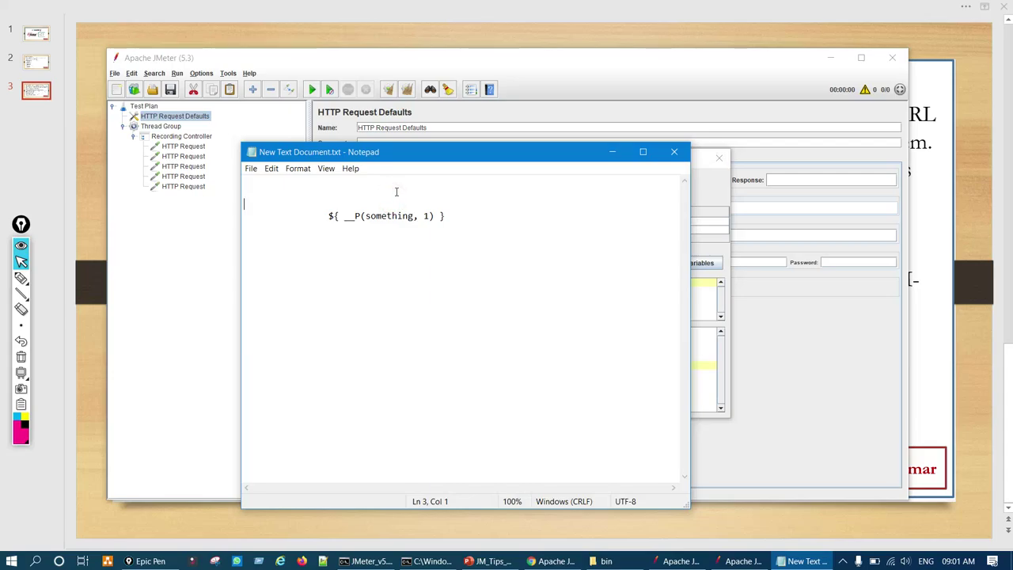
pyautogui.press('Tab')
pyautogui.press('Tab')
pyautogui.hotkey('ctrl', 'v')
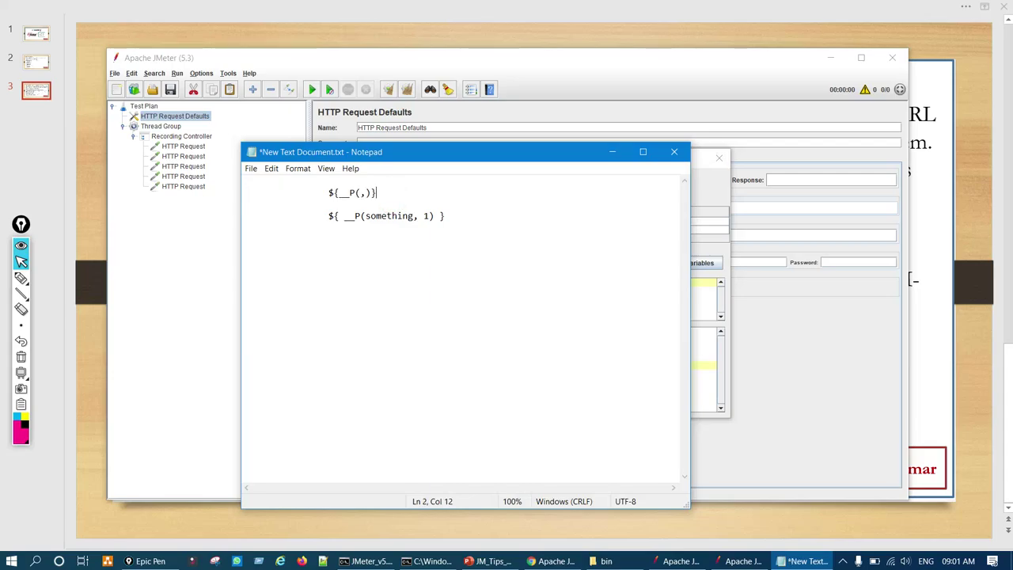
pyautogui.press('Return')
pyautogui.press('Return')
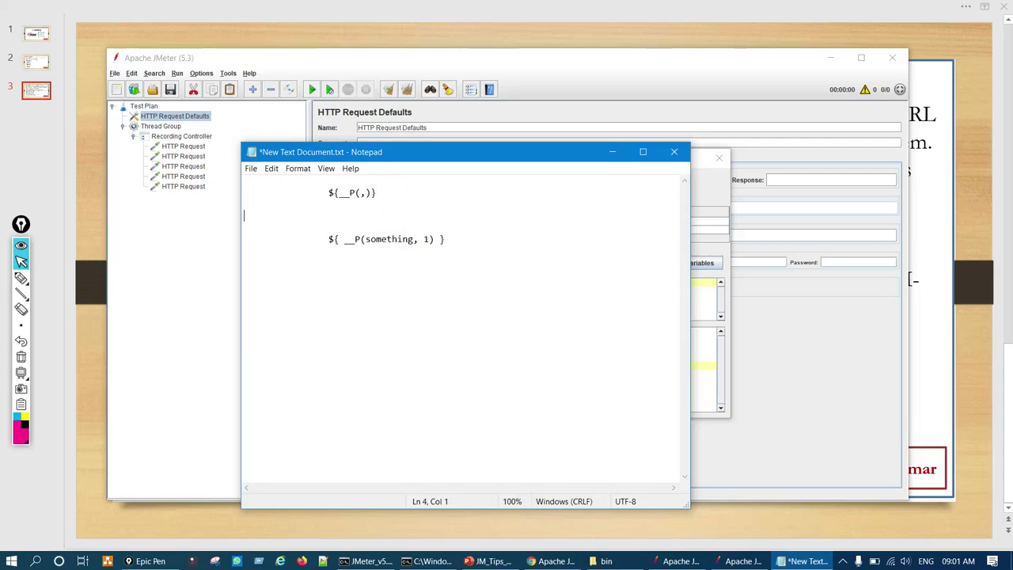
# - Mark the parameter and spaces in ${ __P(something, 1) }, handwrite an underlined "error" with an arrow, and clear the marks
pyautogui.hotkey('ctrl', 'shift', '3')
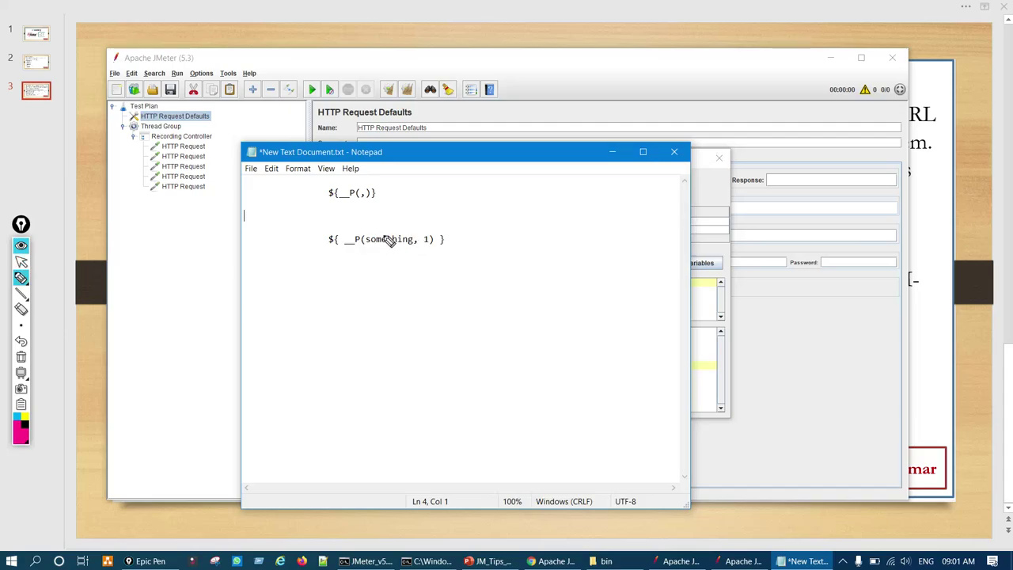
pyautogui.moveTo(383, 236); pyautogui.dragTo(384, 234)
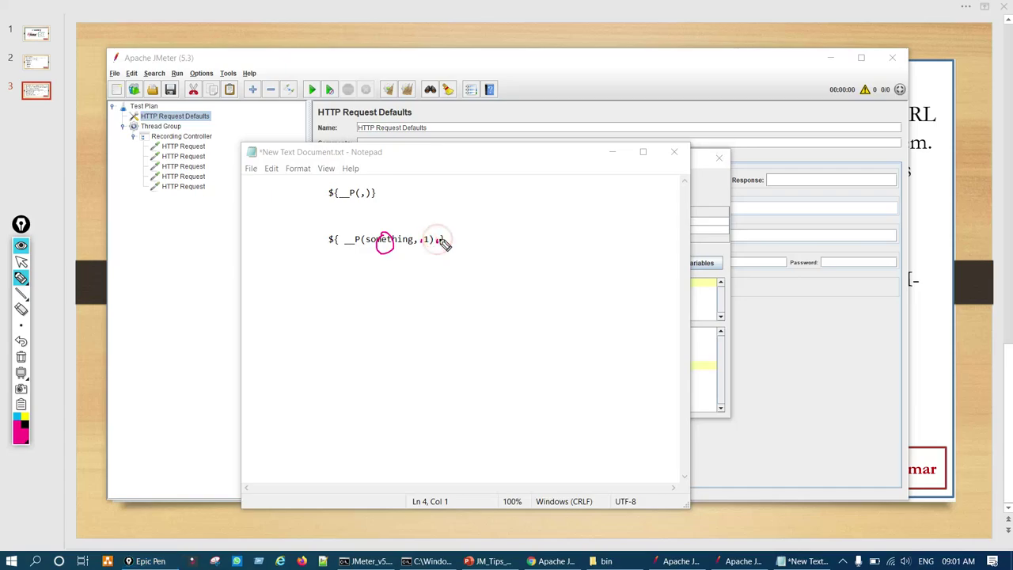
pyautogui.moveTo(470, 303); pyautogui.dragTo(541, 293)
pyautogui.moveTo(546, 284); pyautogui.dragTo(575, 288)
pyautogui.moveTo(520, 323)
pyautogui.mouseDown()
pyautogui.moveTo(562, 303)
pyautogui.moveTo(573, 311)
pyautogui.mouseUp()
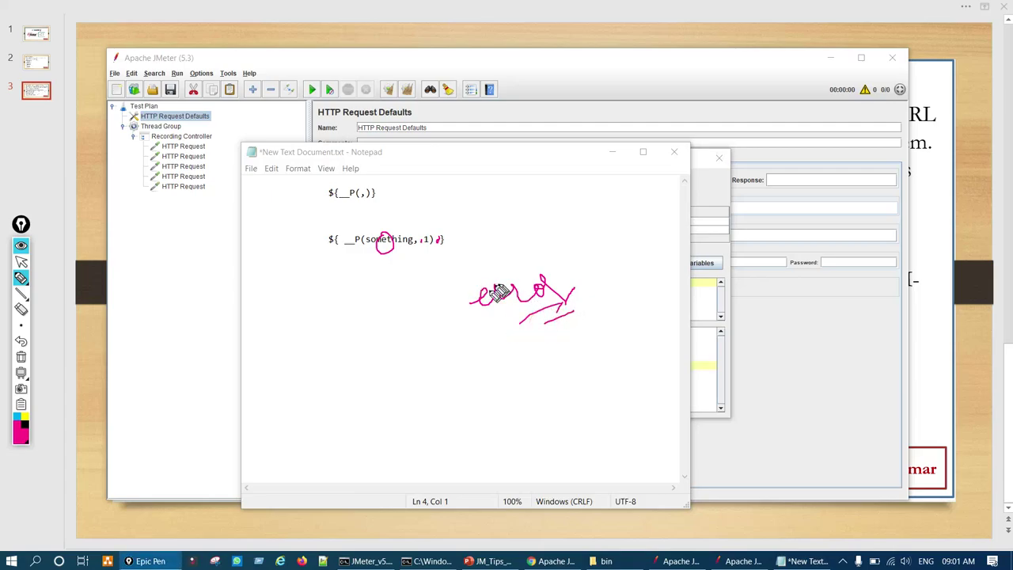
pyautogui.moveTo(419, 323)
pyautogui.mouseDown()
pyautogui.moveTo(455, 302)
pyautogui.moveTo(450, 332)
pyautogui.mouseUp()
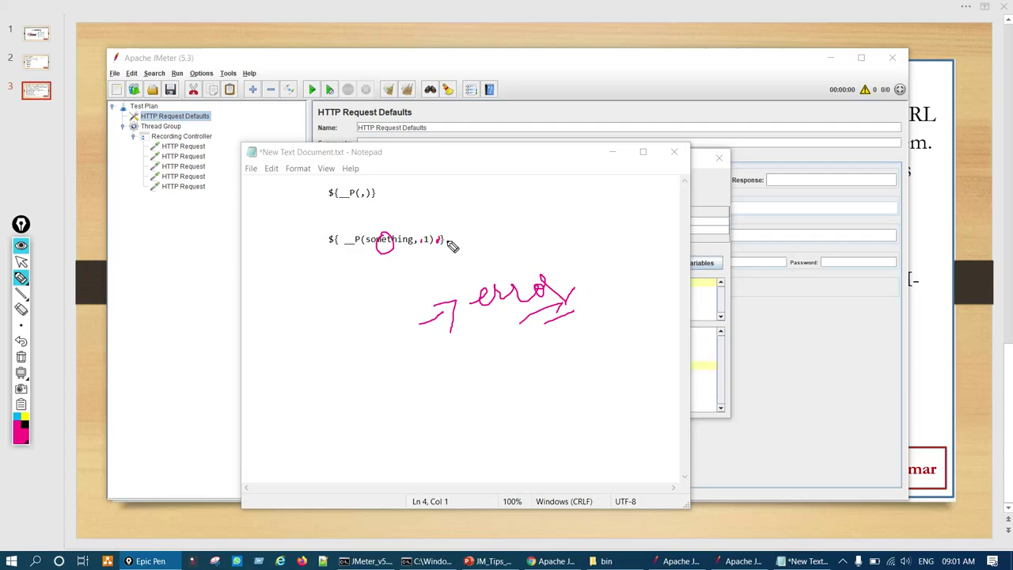
pyautogui.hotkey('ctrl', 'shift', '7')
# - Circle the spaces and __P in ${ __P(something, 1) }, draw a tick beside it, and handwrite a note about any function
pyautogui.moveTo(419, 238); pyautogui.dragTo(531, 219)
pyautogui.moveTo(343, 232)
pyautogui.mouseDown()
pyautogui.moveTo(363, 249)
pyautogui.moveTo(358, 231)
pyautogui.mouseUp()
pyautogui.moveTo(534, 309)
pyautogui.mouseDown()
pyautogui.moveTo(563, 321)
pyautogui.moveTo(593, 289)
pyautogui.mouseUp()
pyautogui.moveTo(616, 339); pyautogui.dragTo(623, 334)
pyautogui.moveTo(662, 275); pyautogui.dragTo(716, 277)
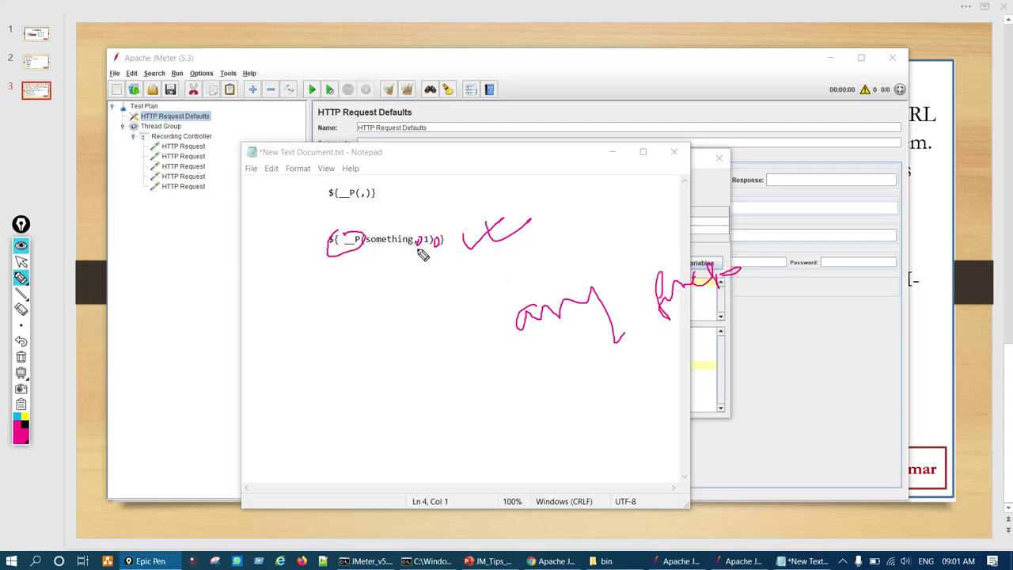
# - Replace the handwritten marks in Notepad with circles on the spaces around 1 in ${ __P(something, 1) }, and clear them
pyautogui.hotkey('ctrl', 'shift', '7')
pyautogui.moveTo(419, 236); pyautogui.dragTo(437, 241)
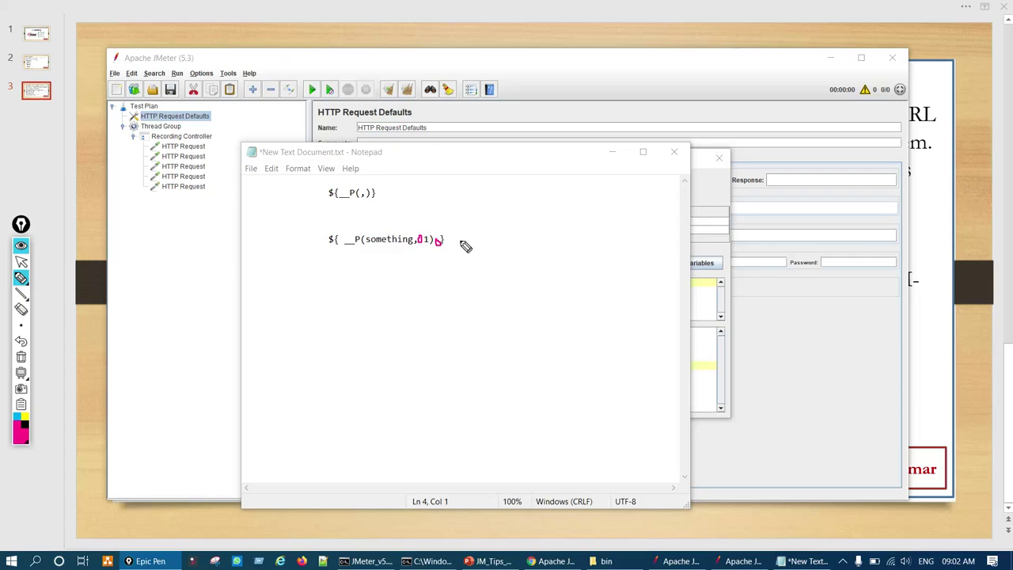
pyautogui.hotkey('ctrl', 'shift', '1')
pyautogui.click(422, 241)
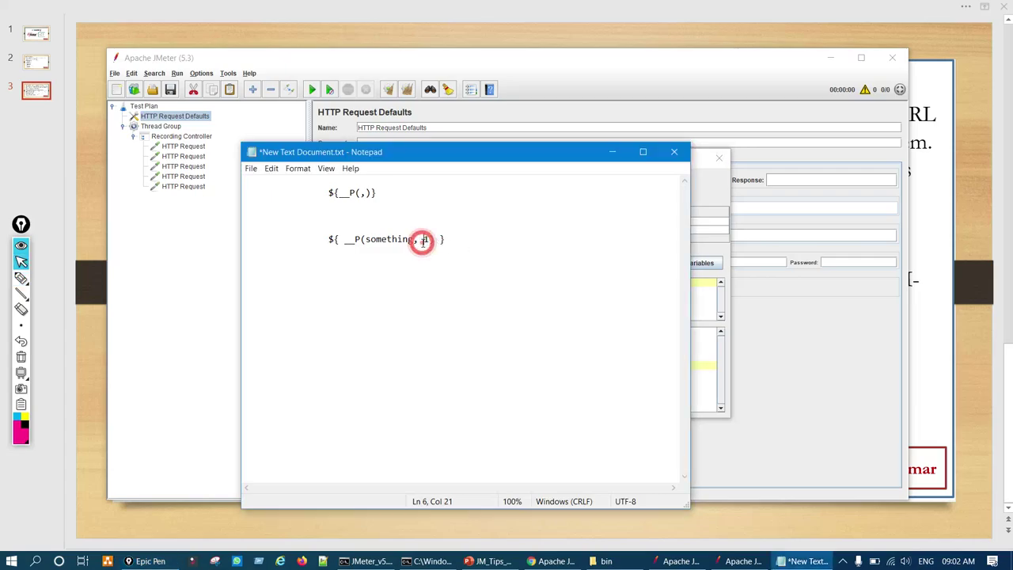
# - Switch to the PowerPoint slide, draw a tick on the _timeShift bullet, and add a short vertical stroke above the word "form"
pyautogui.click(493, 562)
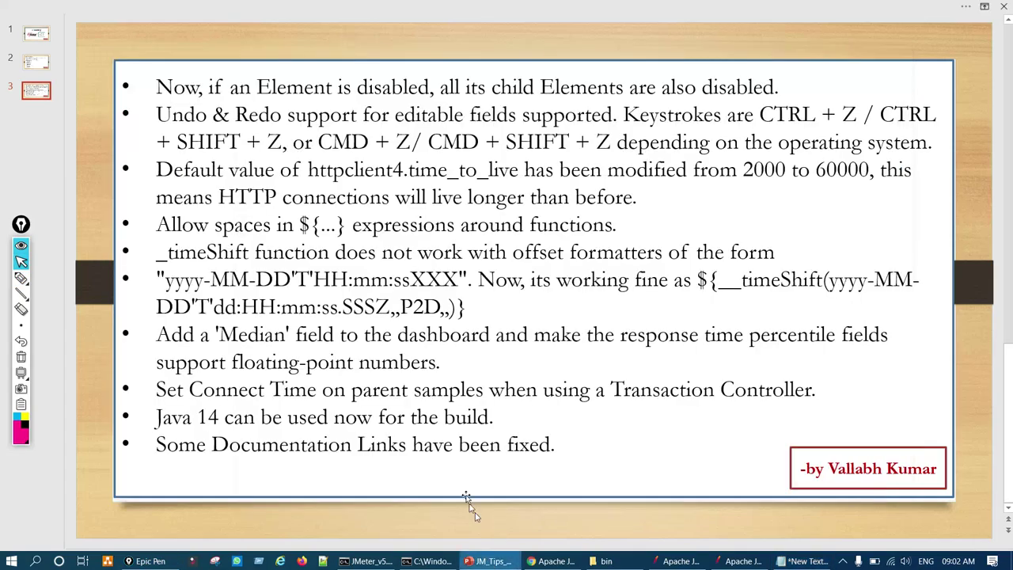
pyautogui.hotkey('ctrl', 'shift', '2')
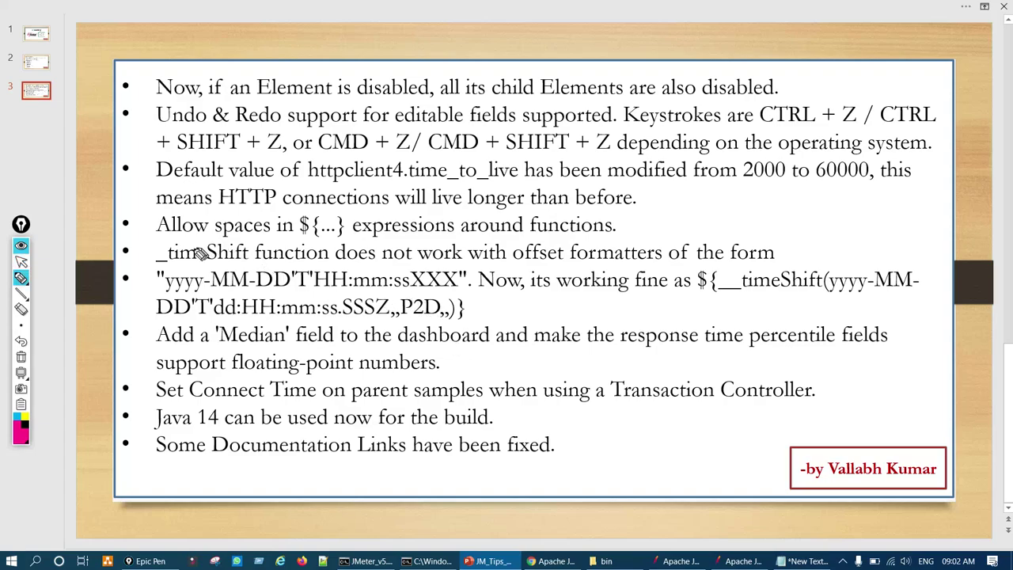
pyautogui.moveTo(158, 256); pyautogui.dragTo(202, 259)
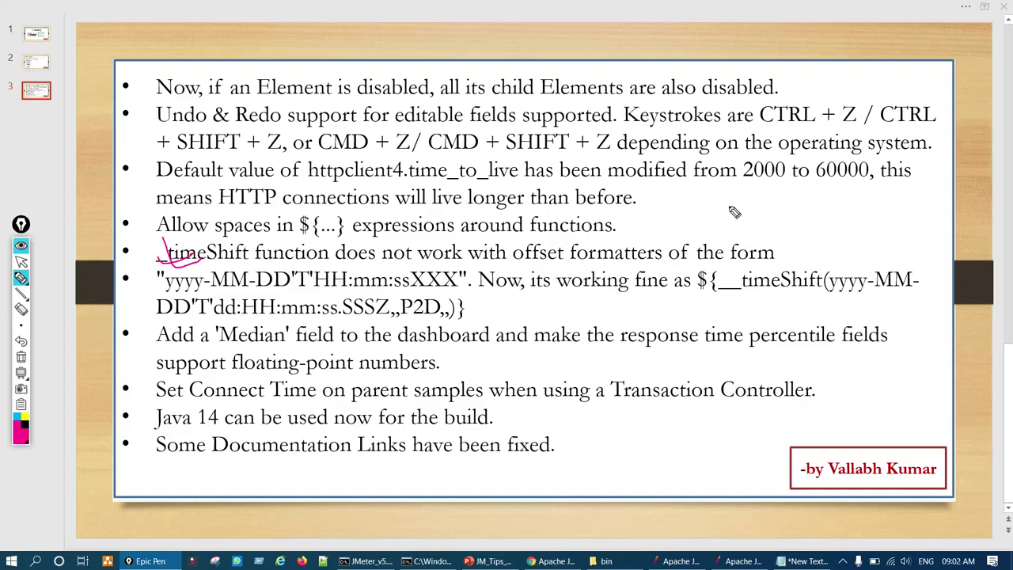
pyautogui.moveTo(728, 207); pyautogui.dragTo(729, 220)
pyautogui.hotkey('ctrl', 'shift', '2')
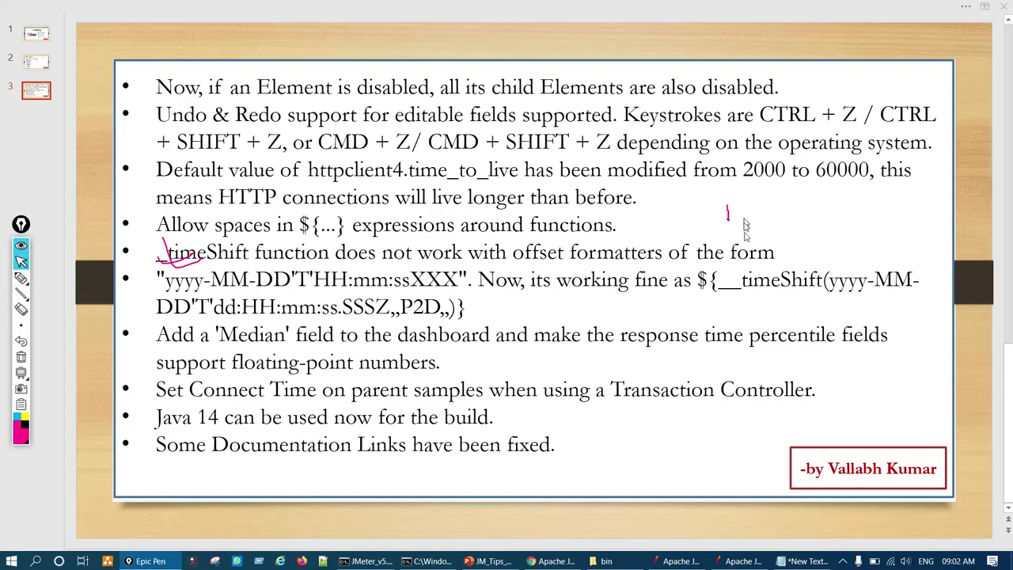
# - View the date and time in the system calendar and close it
pyautogui.click(957, 559)
pyautogui.click(958, 561)
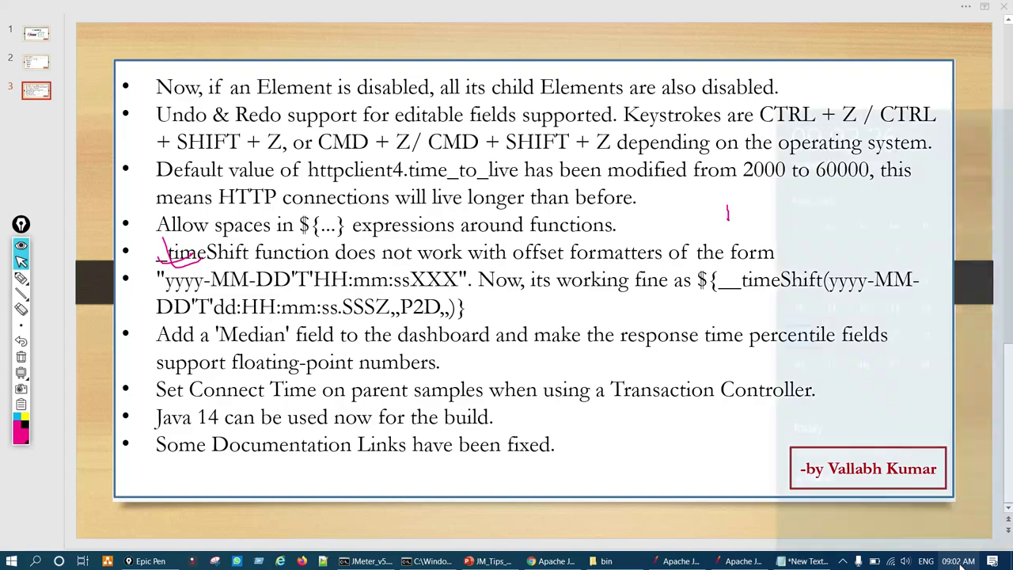
pyautogui.click(752, 207)
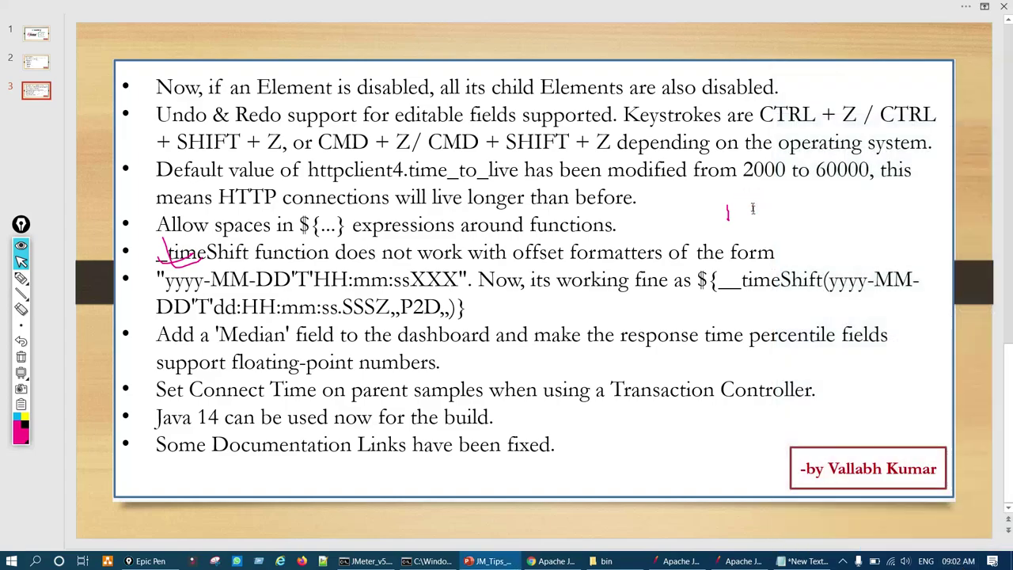
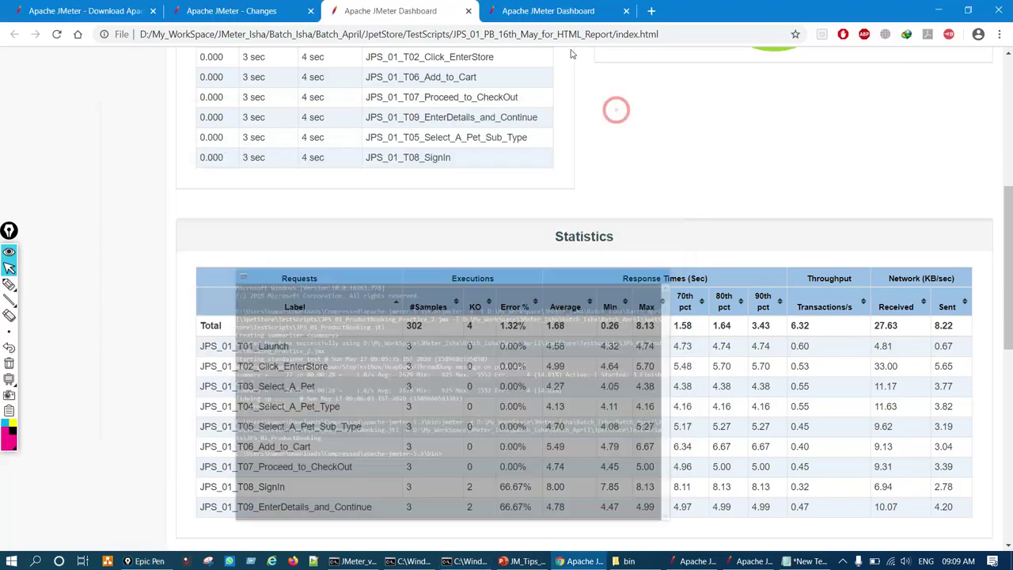
# - In the JPS_01_ProductBooking dashboard's Statistics table, circle Median, draw an arrow down its column, tick the 90th, 95th and 99th pct headers, and clear the marks
pyautogui.click(561, 13)
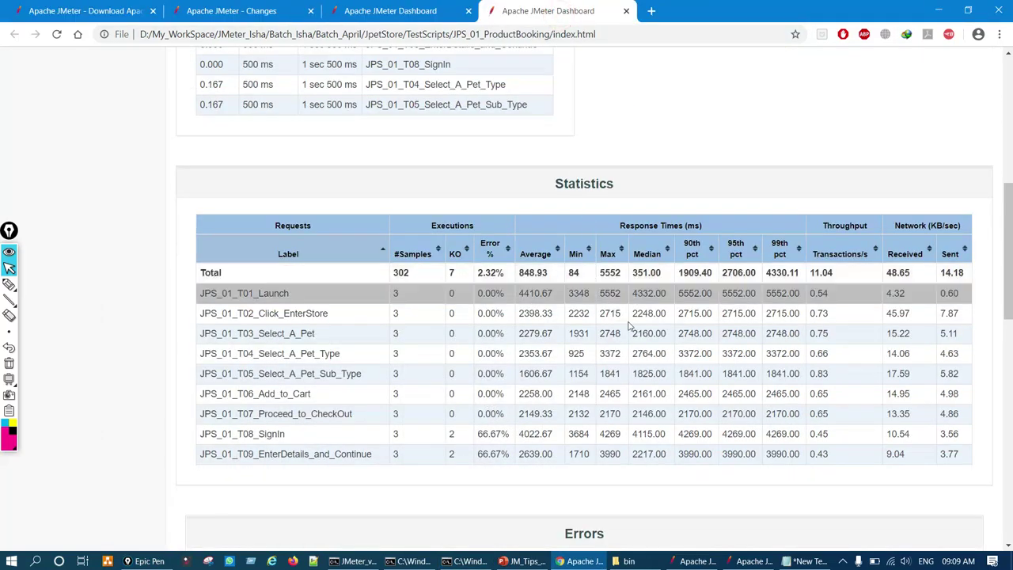
pyautogui.hotkey('ctrl', 'shift', '3')
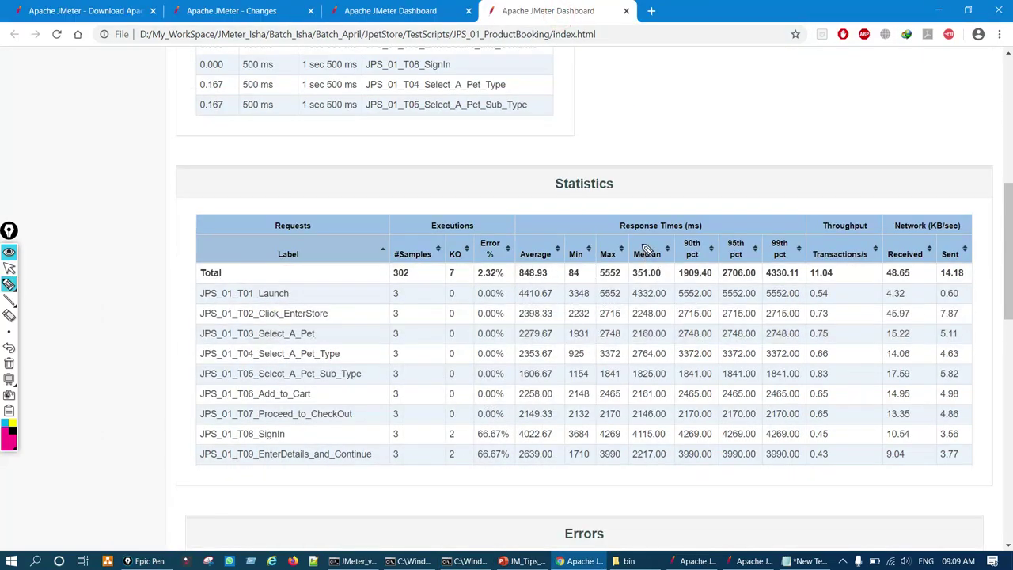
pyautogui.moveTo(643, 246); pyautogui.dragTo(635, 259)
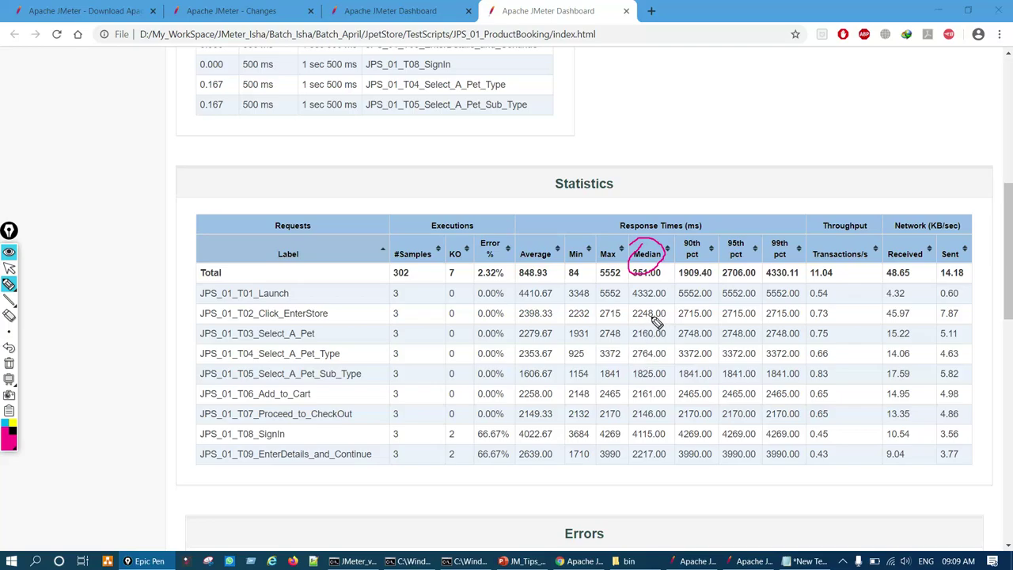
pyautogui.moveTo(645, 284)
pyautogui.mouseDown()
pyautogui.moveTo(645, 466)
pyautogui.moveTo(656, 448)
pyautogui.mouseUp()
pyautogui.moveTo(695, 252)
pyautogui.mouseDown()
pyautogui.moveTo(717, 240)
pyautogui.moveTo(761, 249)
pyautogui.moveTo(766, 259)
pyautogui.mouseUp()
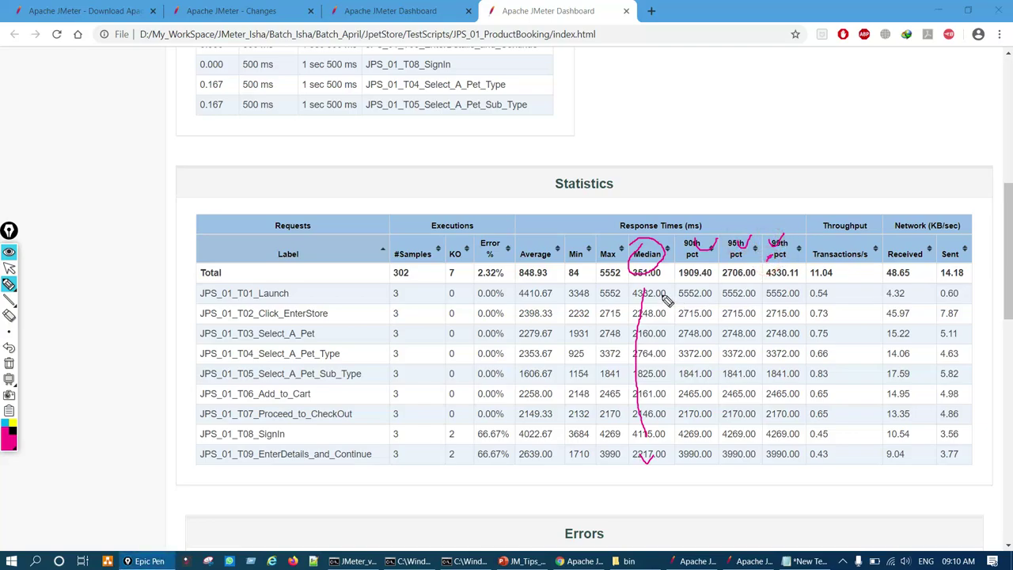
pyautogui.hotkey('ctrl', 'shift', '7')
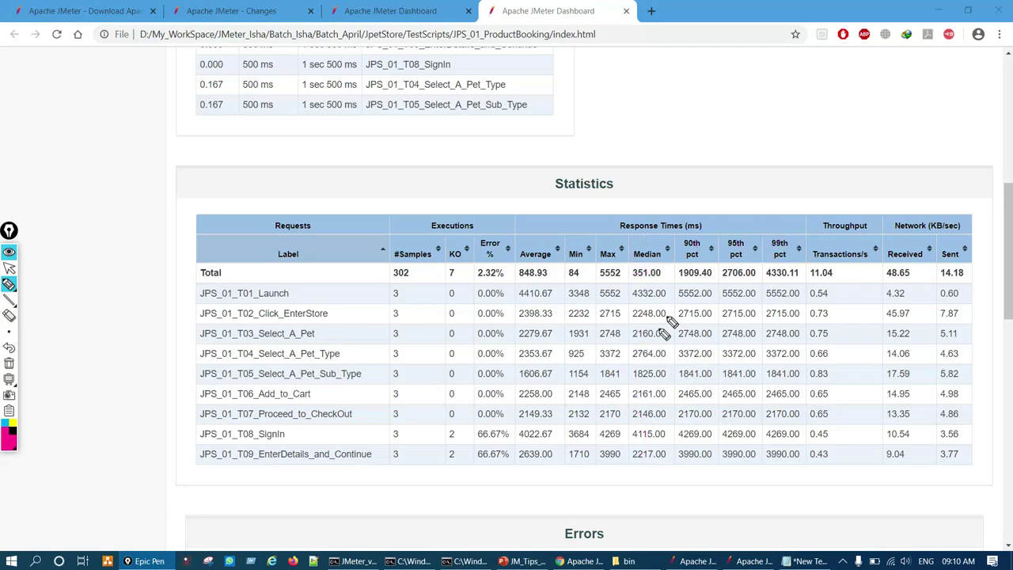
# - Switch to the PowerPoint slide, circle "percentile" and "floating-point" in the 'Median' field bullet, and clear the marks
pyautogui.hotkey('ctrl', 'shift', '2')
pyautogui.click(529, 560)
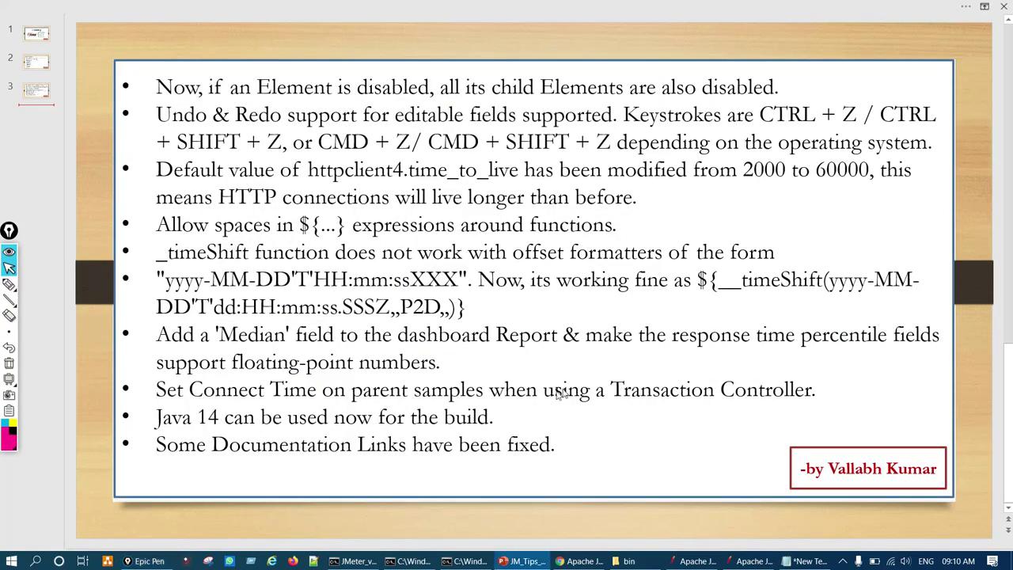
pyautogui.hotkey('ctrl', 'shift', '3')
pyautogui.moveTo(827, 325)
pyautogui.mouseDown()
pyautogui.moveTo(798, 344)
pyautogui.moveTo(830, 324)
pyautogui.mouseUp()
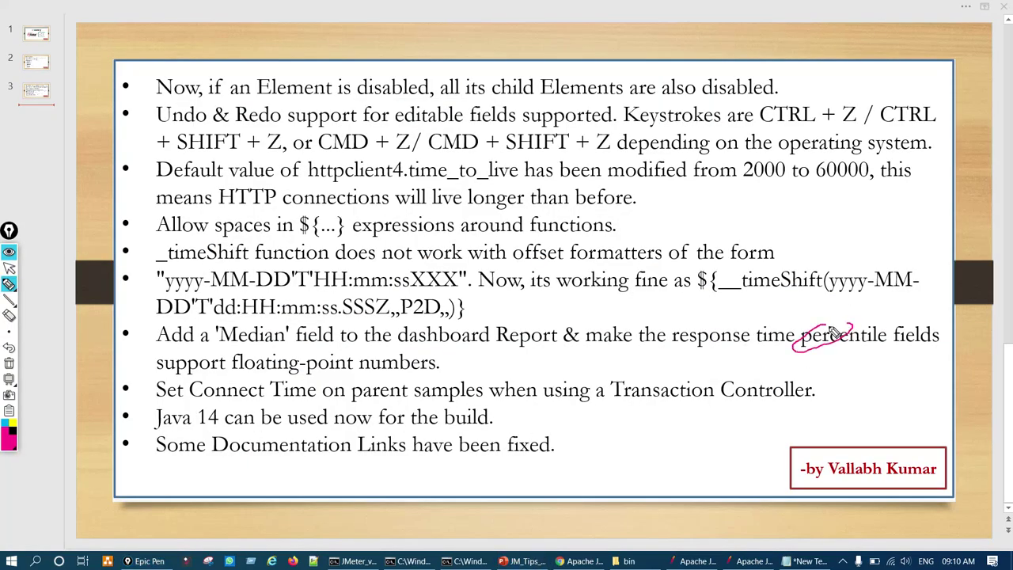
pyautogui.moveTo(311, 345)
pyautogui.mouseDown()
pyautogui.moveTo(353, 376)
pyautogui.moveTo(300, 347)
pyautogui.mouseUp()
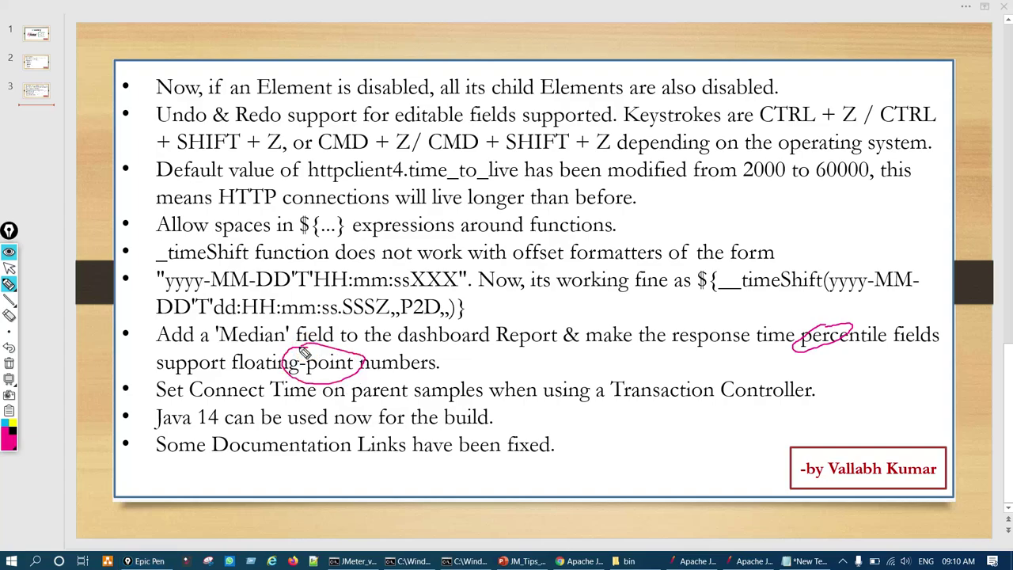
pyautogui.hotkey('ctrl', 'shift', '7')
pyautogui.hotkey('ctrl', 'shift', '2')
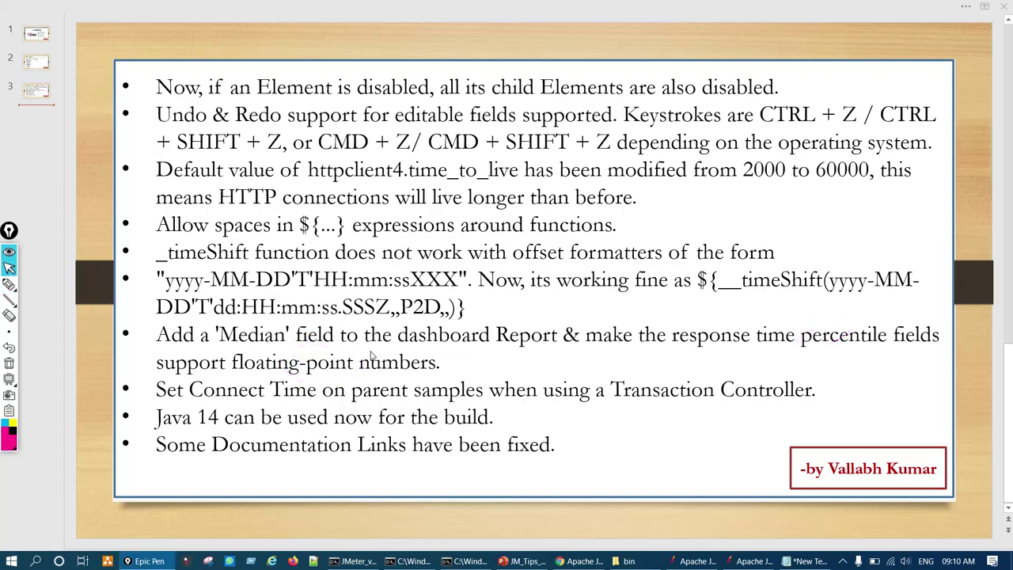
# - In Chrome, compare the percentile columns of the two JMeter dashboards, briefly marking the JPS_01_T01_Launch 90th pct value in the JPS_01_ProductBooking report
pyautogui.click(584, 561)
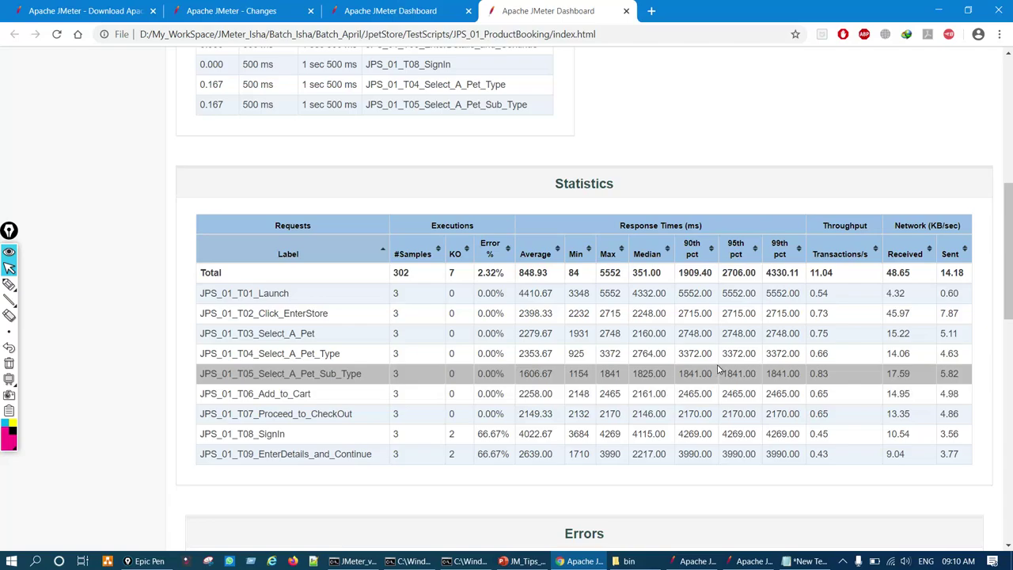
pyautogui.hotkey('ctrl', 'shift', 'p')
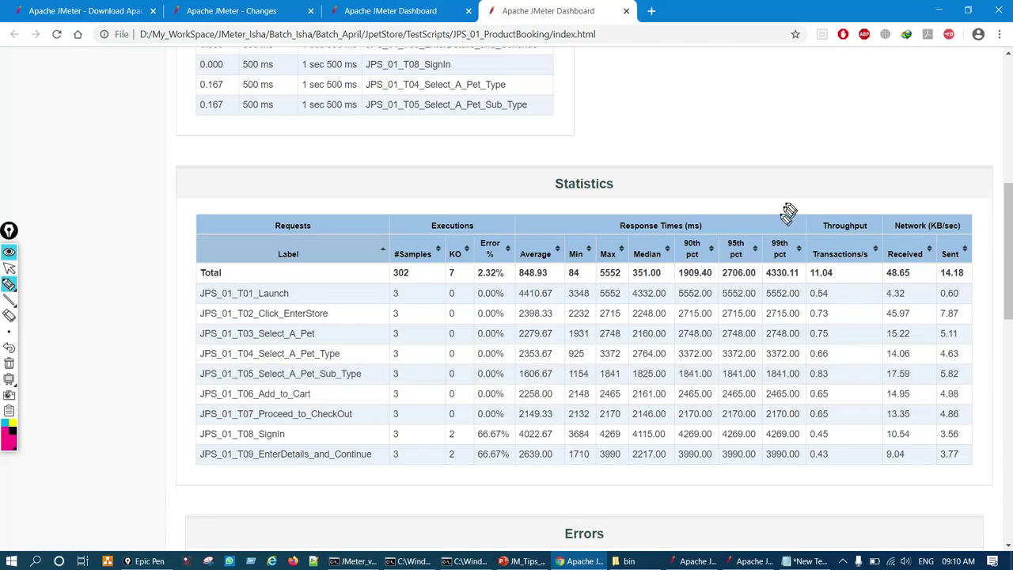
pyautogui.moveTo(707, 294)
pyautogui.mouseDown()
pyautogui.moveTo(708, 353)
pyautogui.moveTo(702, 302)
pyautogui.mouseUp()
pyautogui.hotkey('ctrl', 'shift', 'z')
pyautogui.hotkey('ctrl', 'shift', 'c')
pyautogui.click(404, 13)
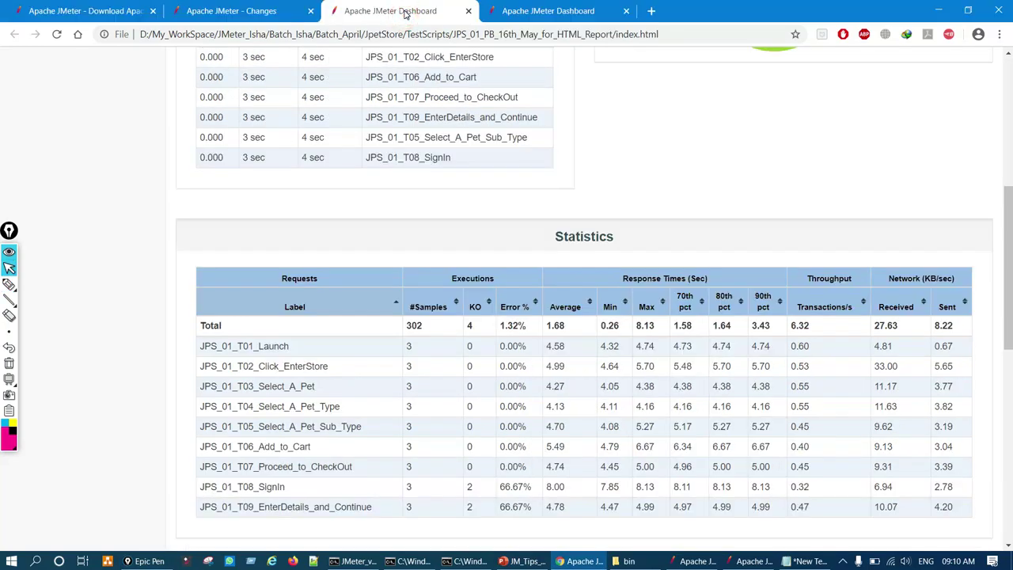
pyautogui.click(559, 11)
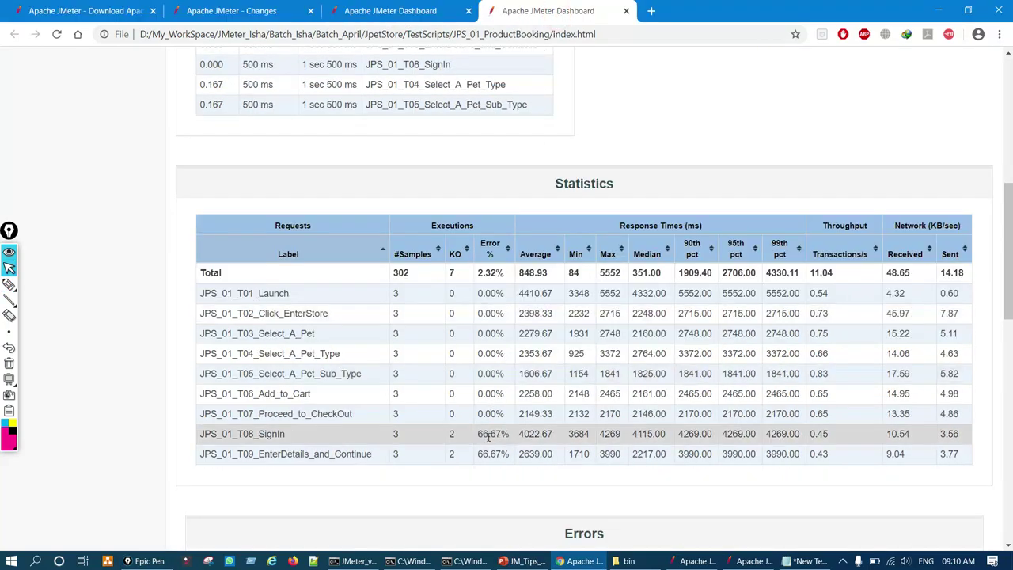
# - On the PowerPoint slide, tick the 'Median' field and Connect Time bullets, circle "using a Transaction Controller", and clear the marks
pyautogui.click(528, 563)
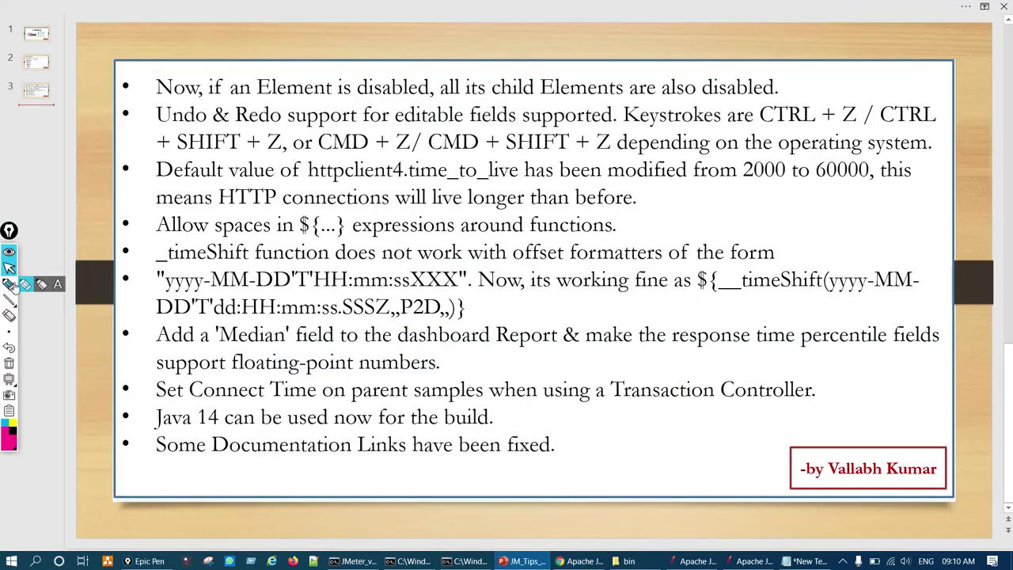
pyautogui.click(9, 283)
pyautogui.moveTo(141, 332); pyautogui.dragTo(203, 336)
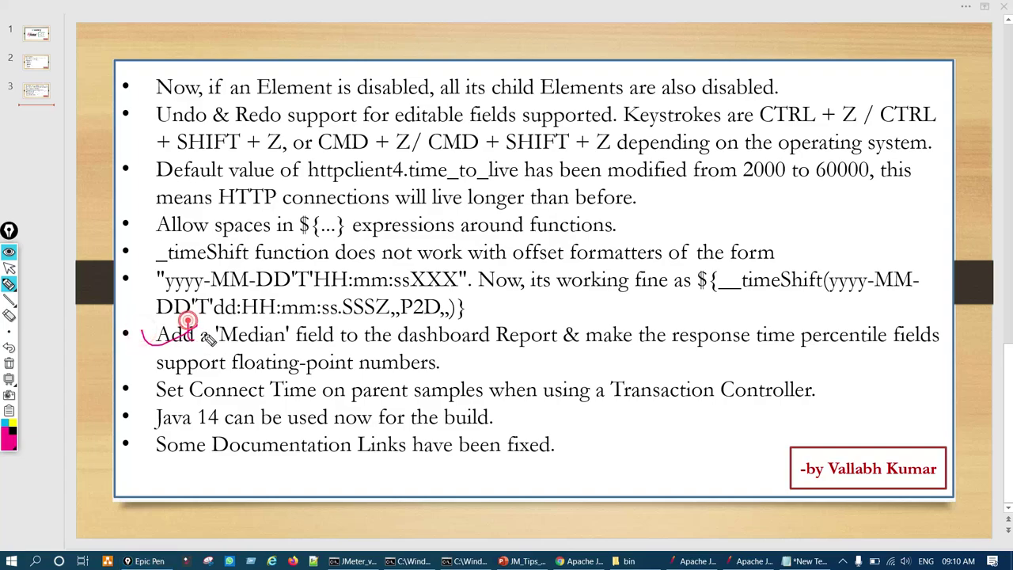
pyautogui.moveTo(144, 395); pyautogui.dragTo(184, 401)
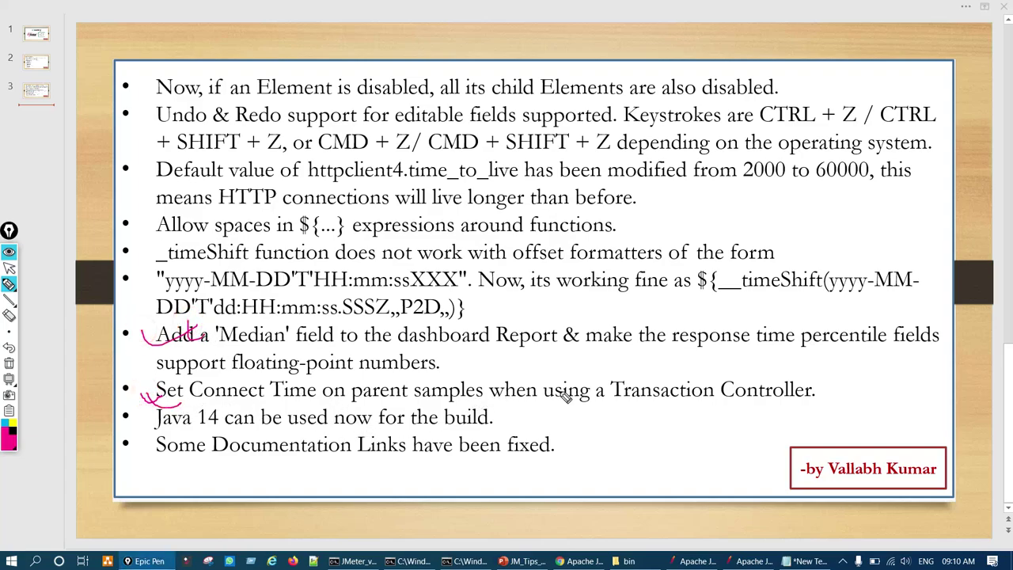
pyautogui.moveTo(564, 379)
pyautogui.mouseDown()
pyautogui.moveTo(523, 409)
pyautogui.moveTo(661, 384)
pyautogui.moveTo(574, 369)
pyautogui.mouseUp()
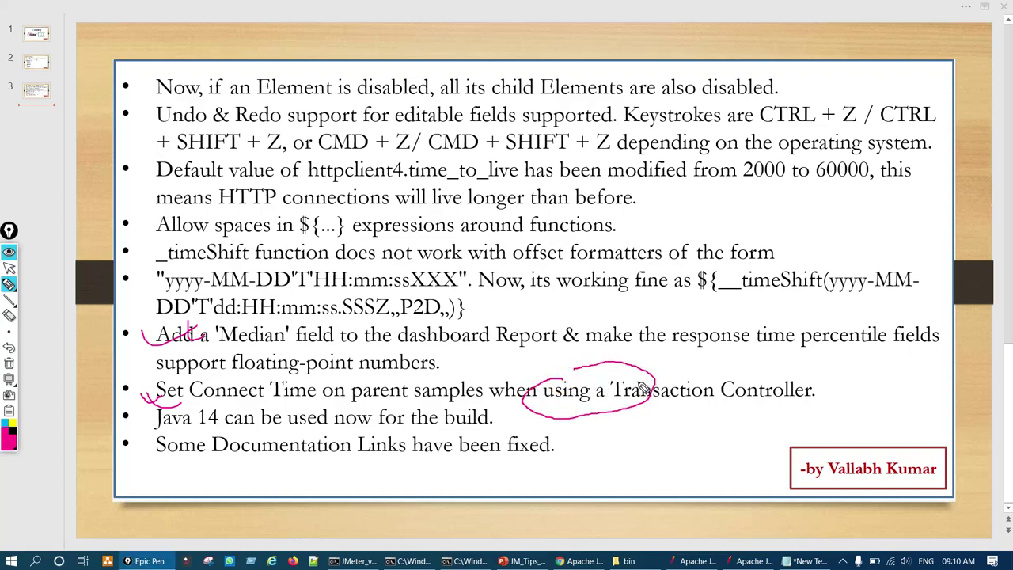
pyautogui.moveTo(659, 366); pyautogui.dragTo(673, 374)
pyautogui.hotkey('ctrl', 'shift', '7')
pyautogui.hotkey('ctrl', 'shift', '2')
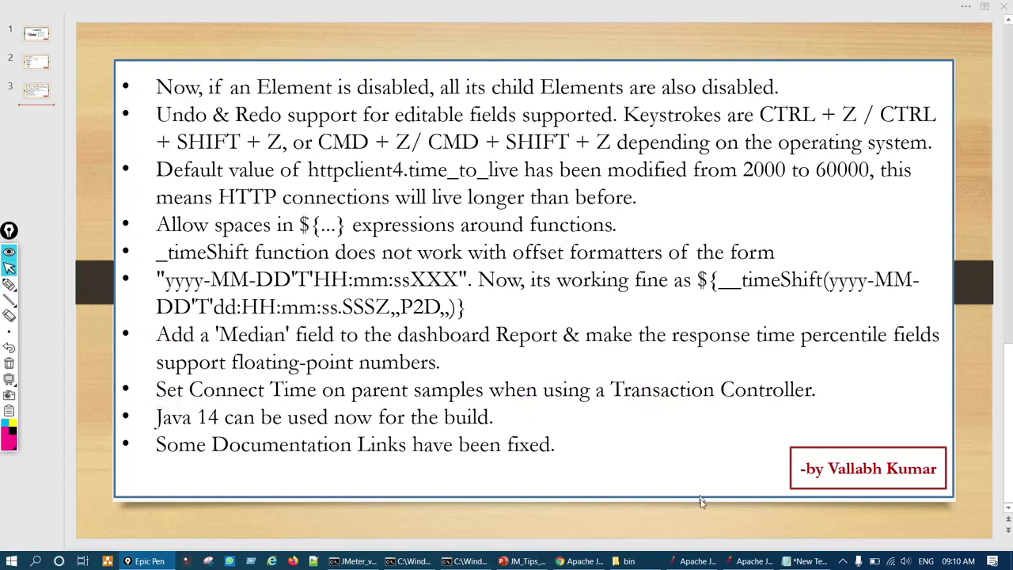
# - In JMeter 5.3, collapse the Recording Controller and add a Transaction Controller under the Thread Group
pyautogui.click(695, 561)
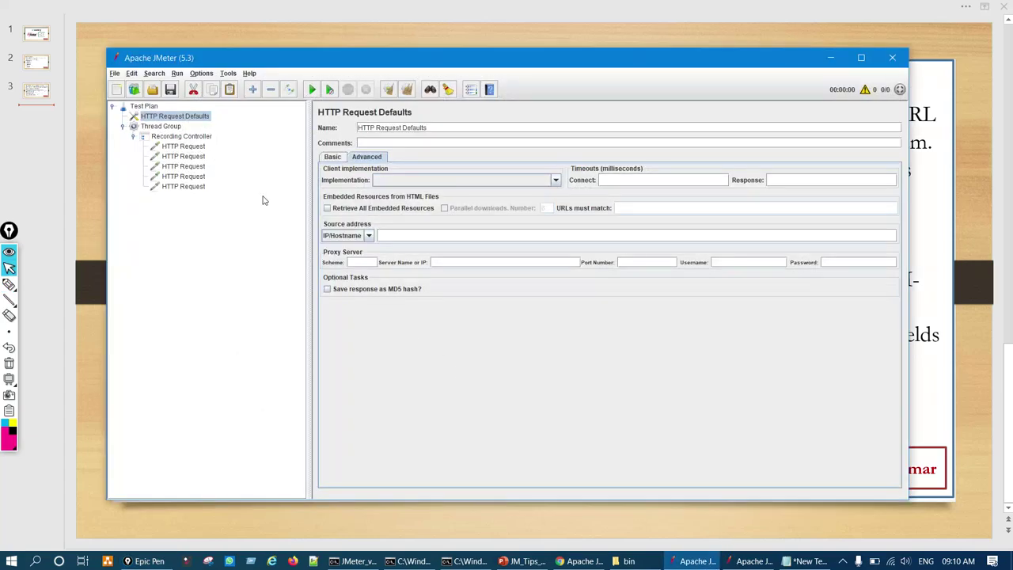
pyautogui.click(133, 136)
pyautogui.click(160, 126)
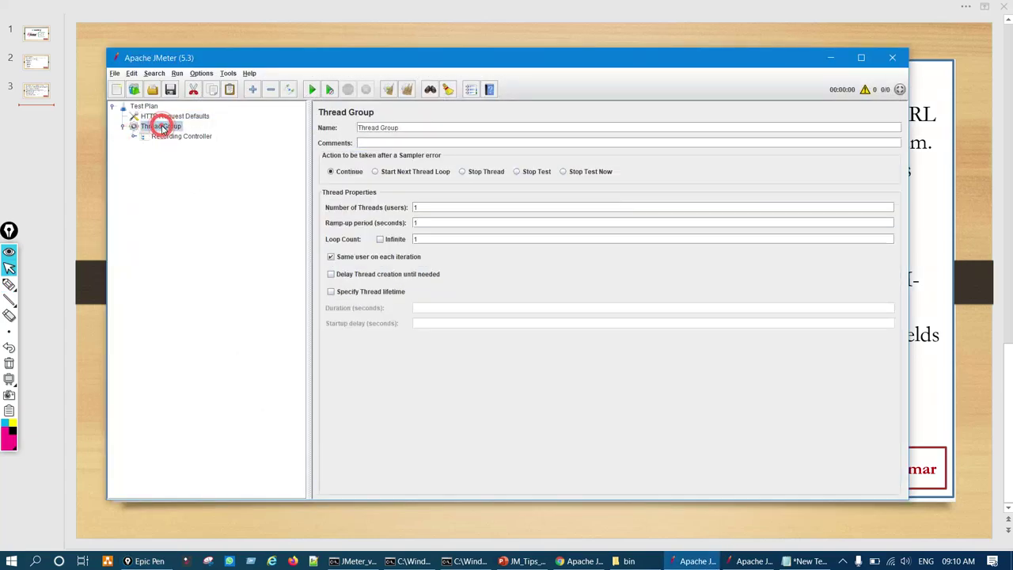
pyautogui.rightClick(162, 128)
pyautogui.moveTo(238, 132)
pyautogui.moveTo(310, 144)
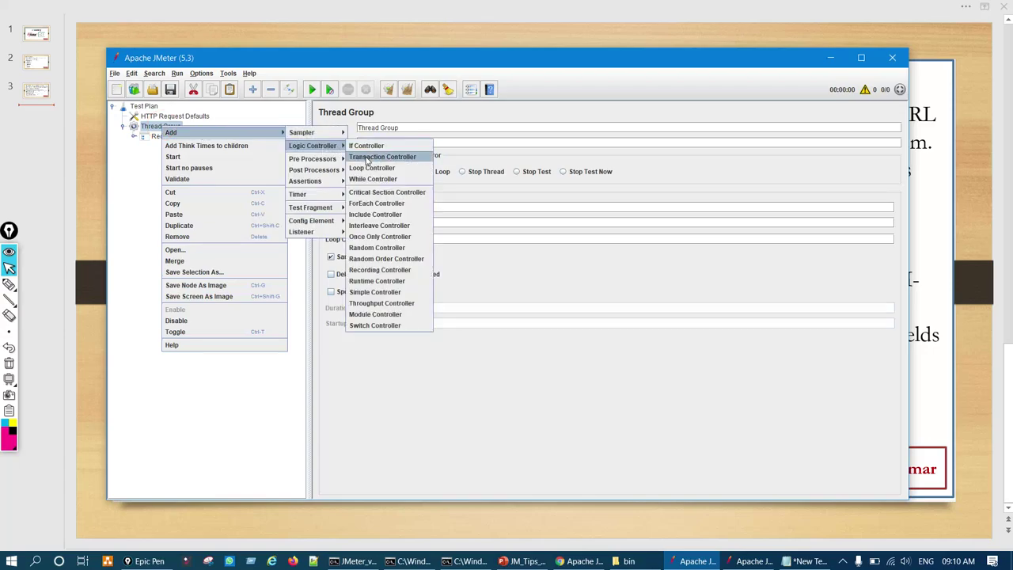
pyautogui.click(366, 155)
# - Add two HTTP Request samplers under the Transaction Controller
pyautogui.rightClick(157, 141)
pyautogui.click(158, 146)
pyautogui.rightClick(154, 146)
pyautogui.moveTo(261, 152)
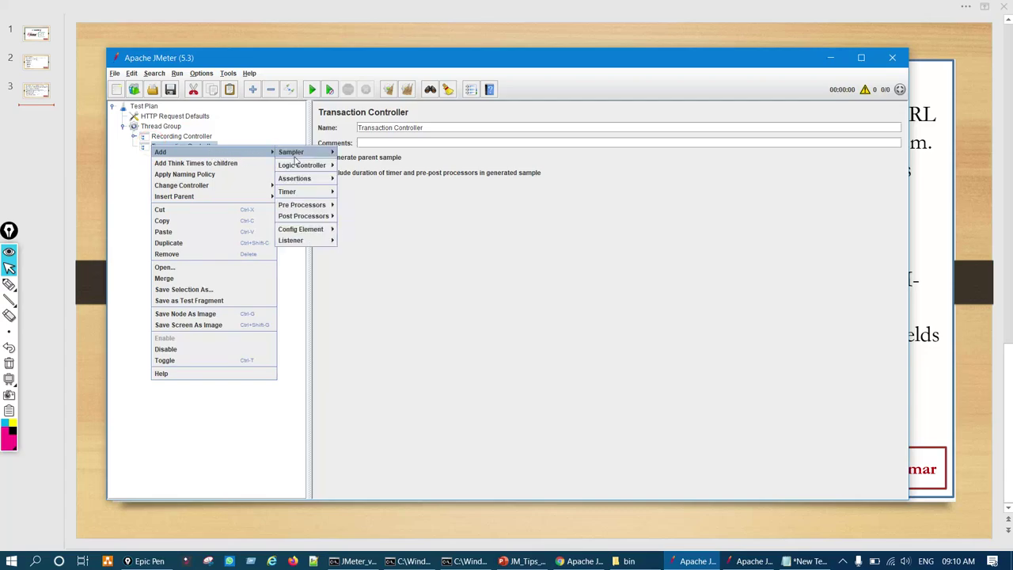
pyautogui.moveTo(317, 152)
pyautogui.click(349, 161)
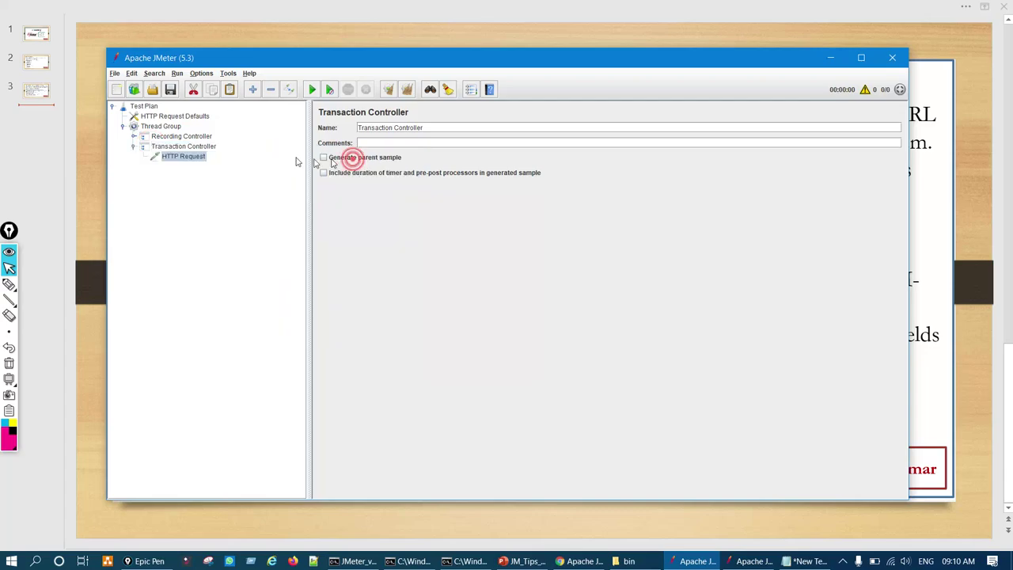
pyautogui.rightClick(202, 148)
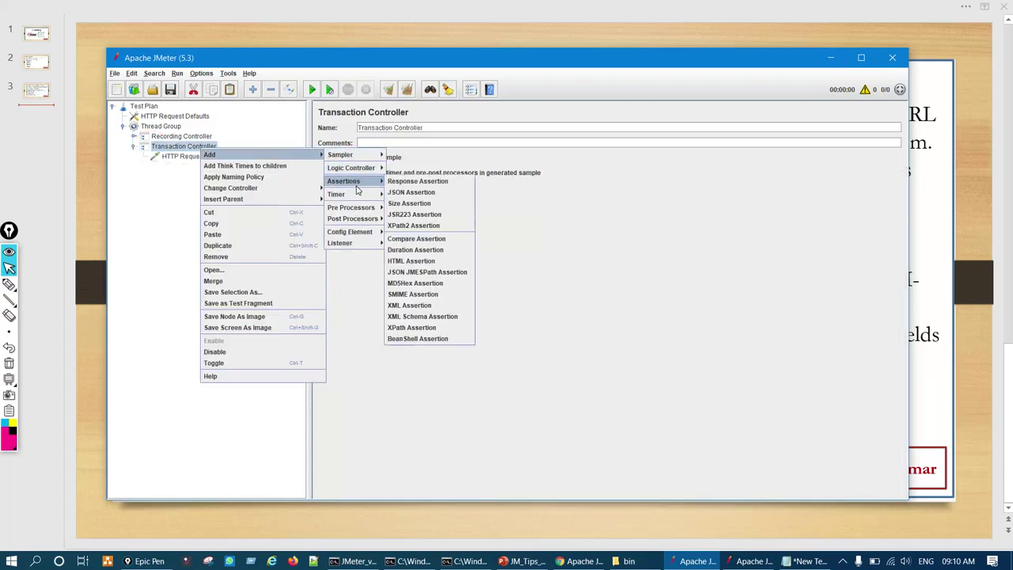
pyautogui.moveTo(379, 160)
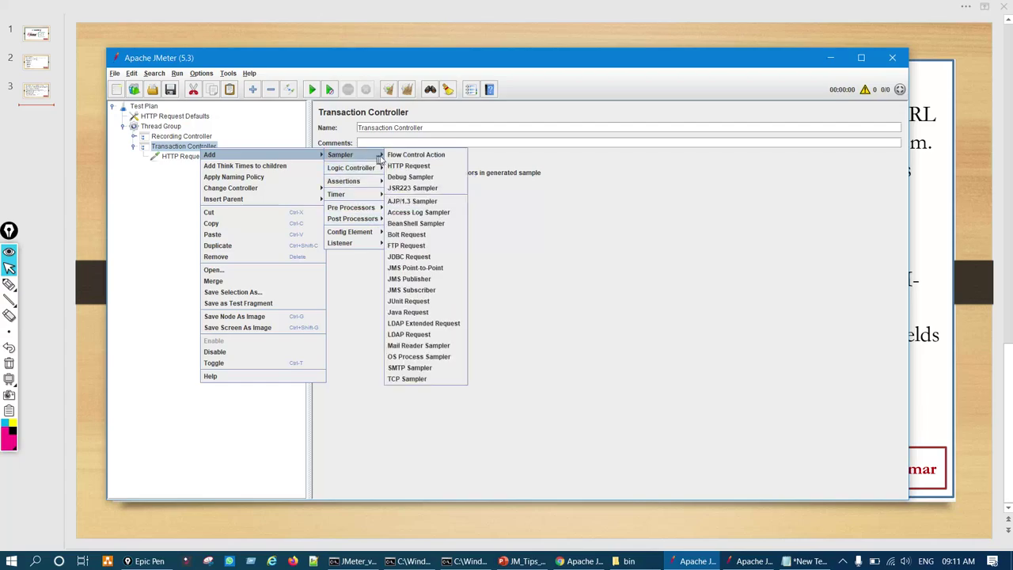
pyautogui.click(408, 165)
# - Add a View Results Tree listener under the Thread Group and disable the Recording Controller
pyautogui.click(159, 127)
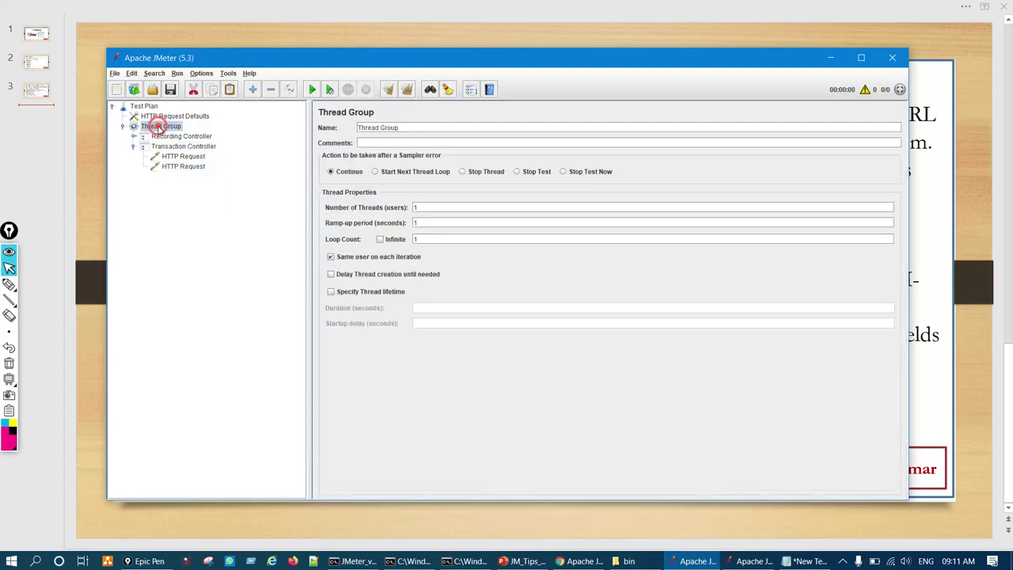
pyautogui.rightClick(159, 128)
pyautogui.moveTo(249, 134)
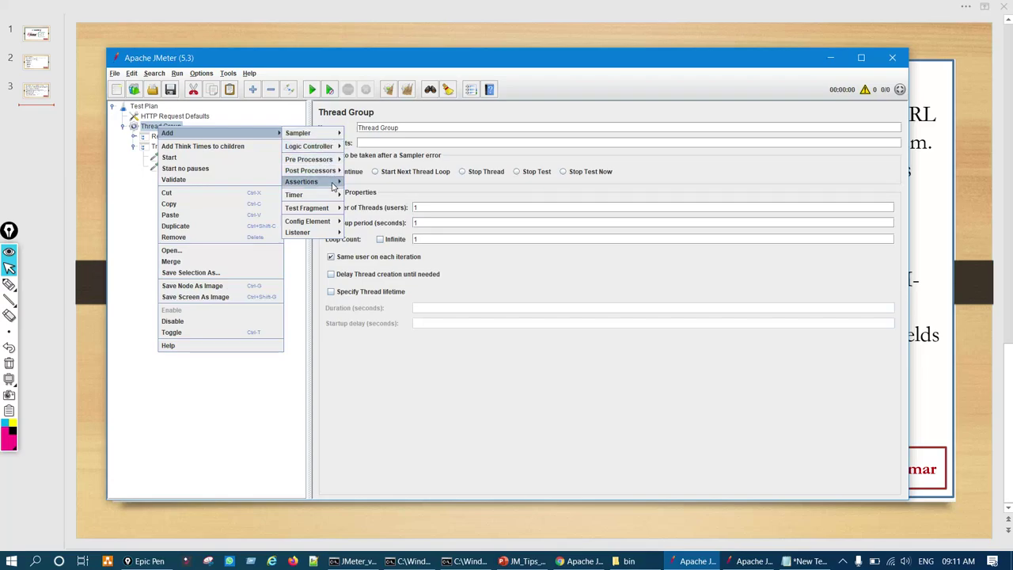
pyautogui.moveTo(331, 233)
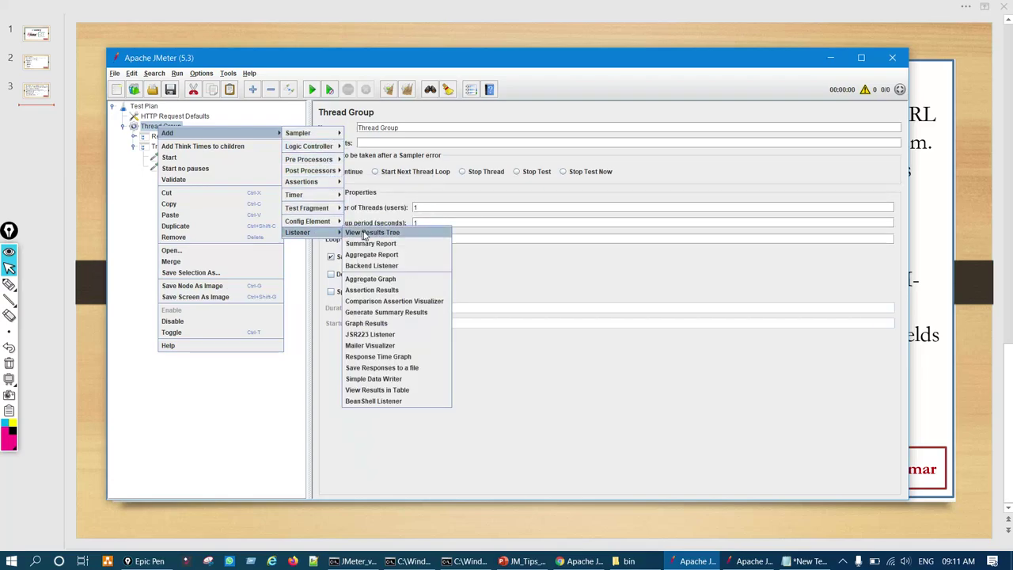
pyautogui.click(368, 233)
pyautogui.click(163, 137)
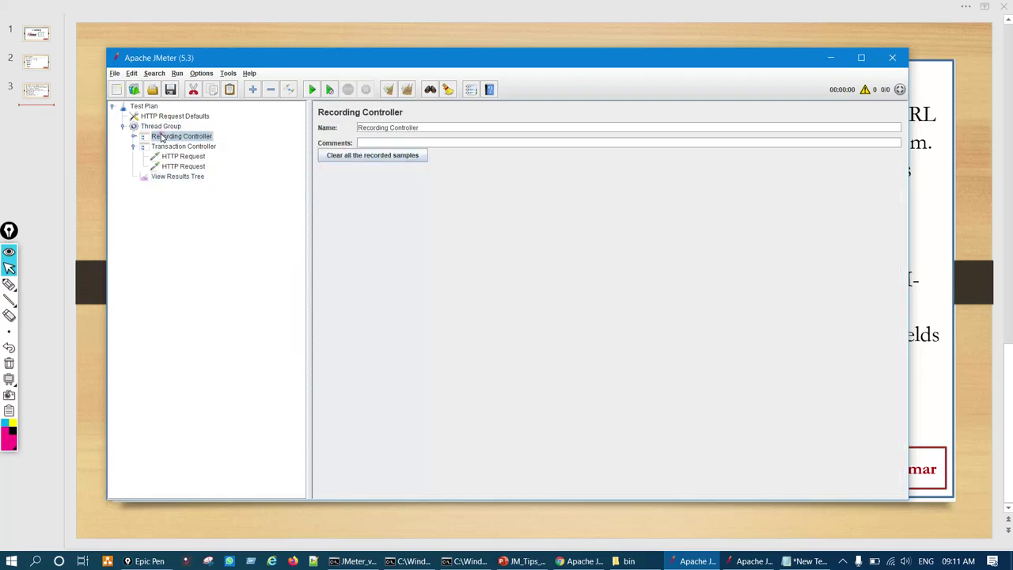
pyautogui.moveTo(162, 137); pyautogui.dragTo(173, 180)
# - Run the test plan without saving, widen the View Results Tree's result list, and examine the two HTTP Request results
pyautogui.click(179, 179)
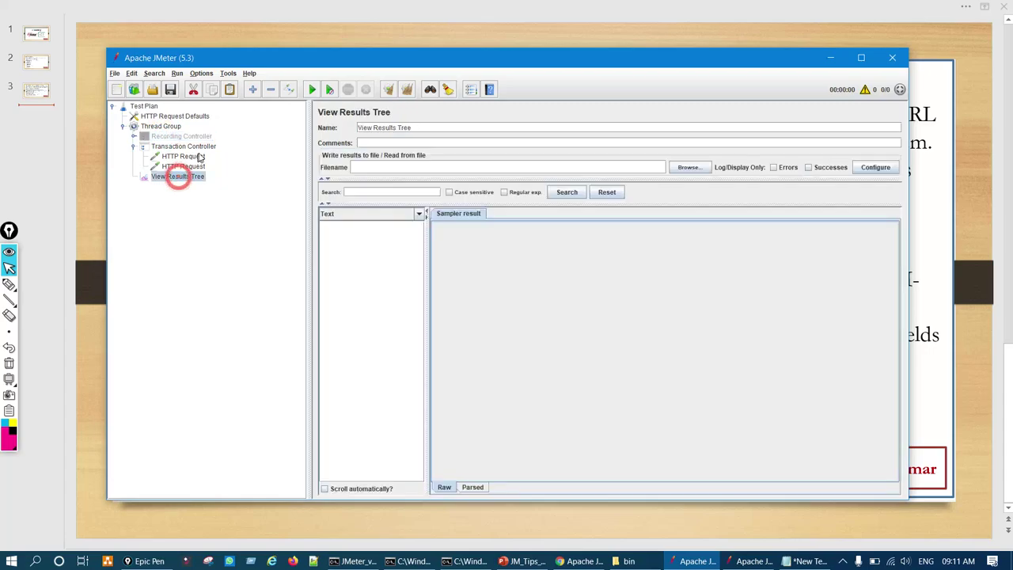
pyautogui.click(313, 89)
pyautogui.click(520, 303)
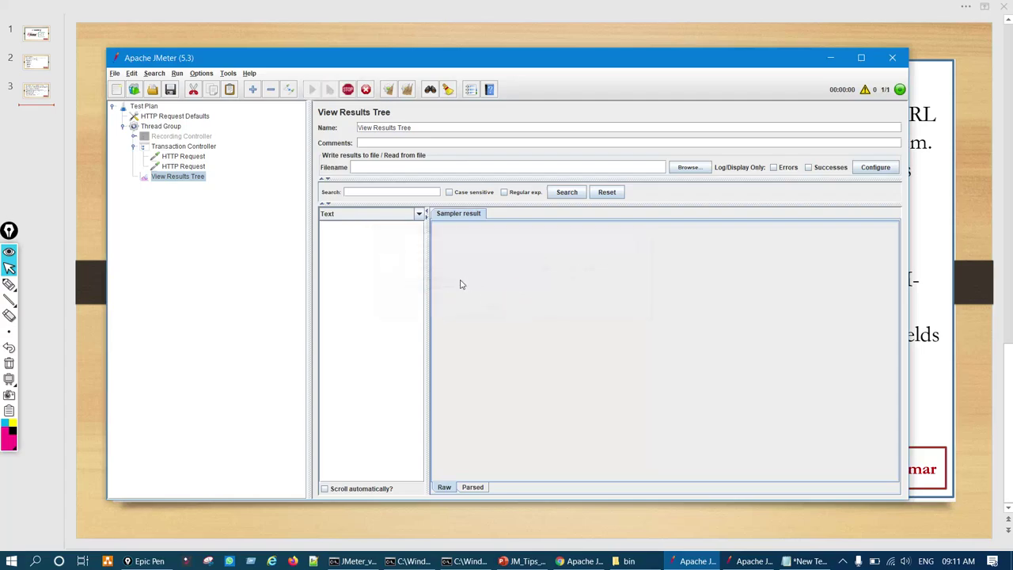
pyautogui.moveTo(428, 276); pyautogui.dragTo(464, 276)
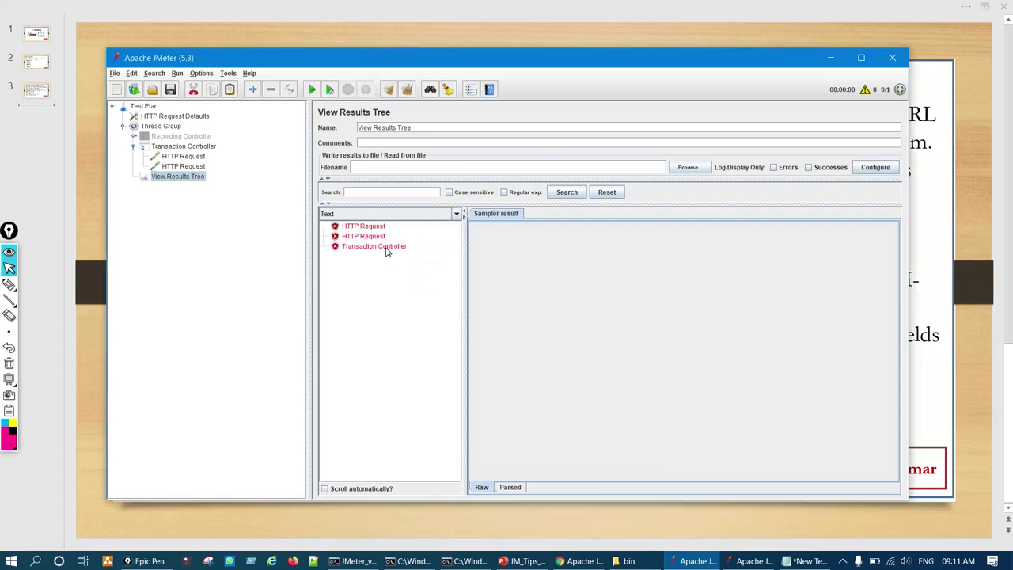
pyautogui.click(378, 238)
pyautogui.click(371, 230)
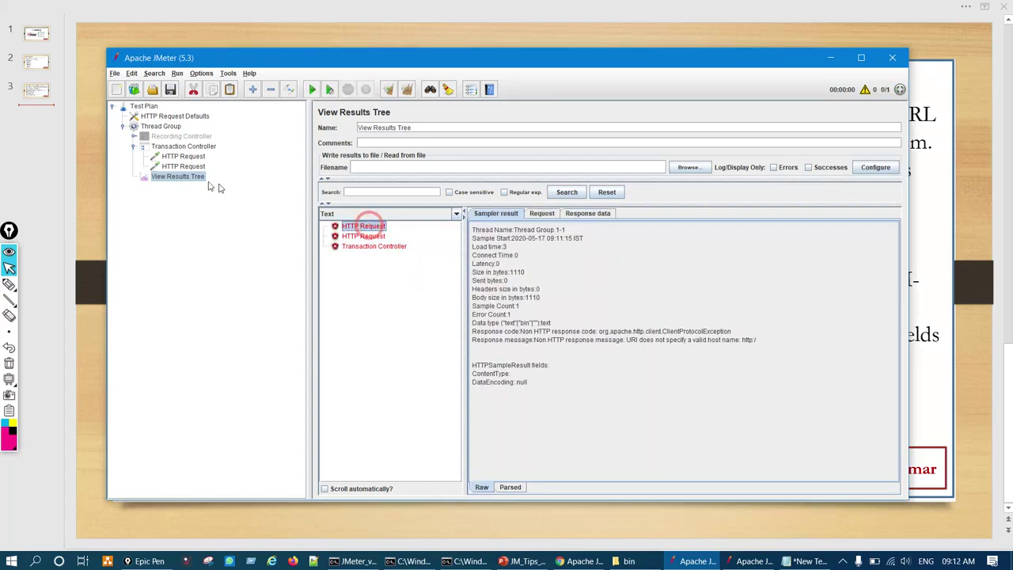
pyautogui.click(189, 158)
pyautogui.click(518, 192)
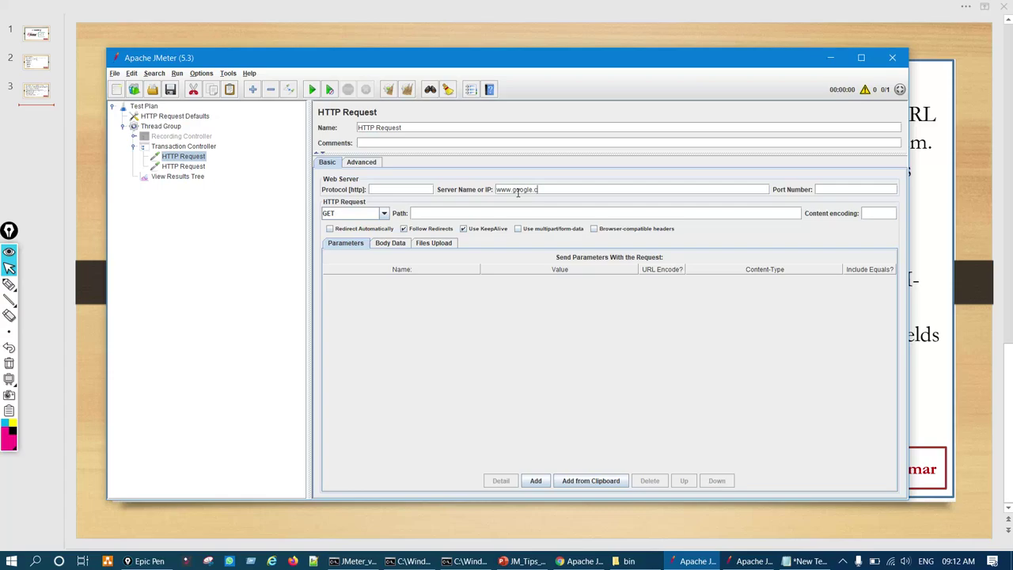
pyautogui.moveTo(550, 188); pyautogui.dragTo(458, 188)
pyautogui.hotkey('ctrl', 'c')
pyautogui.click(182, 167)
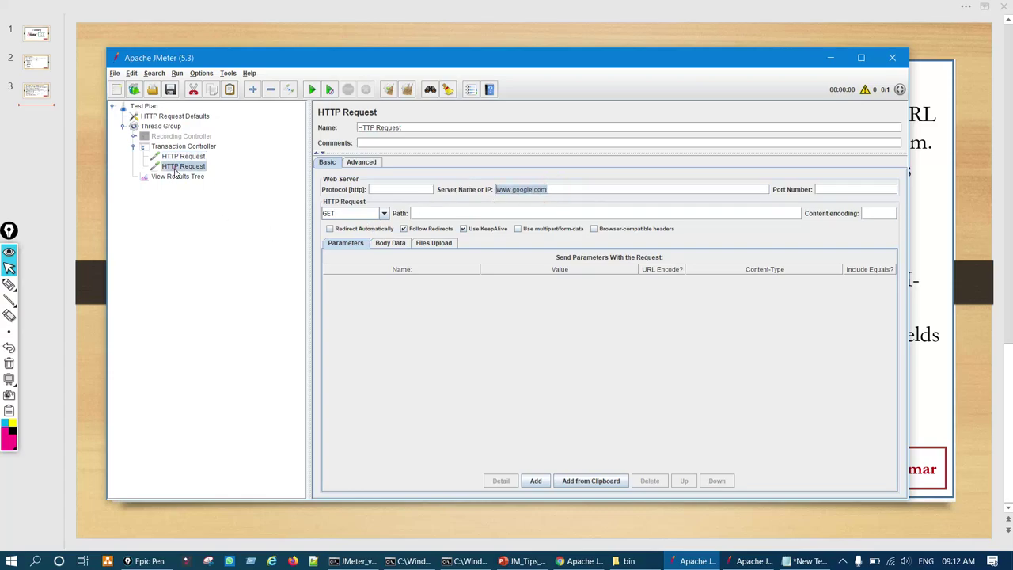
pyautogui.click(514, 189)
pyautogui.hotkey('ctrl', 'v')
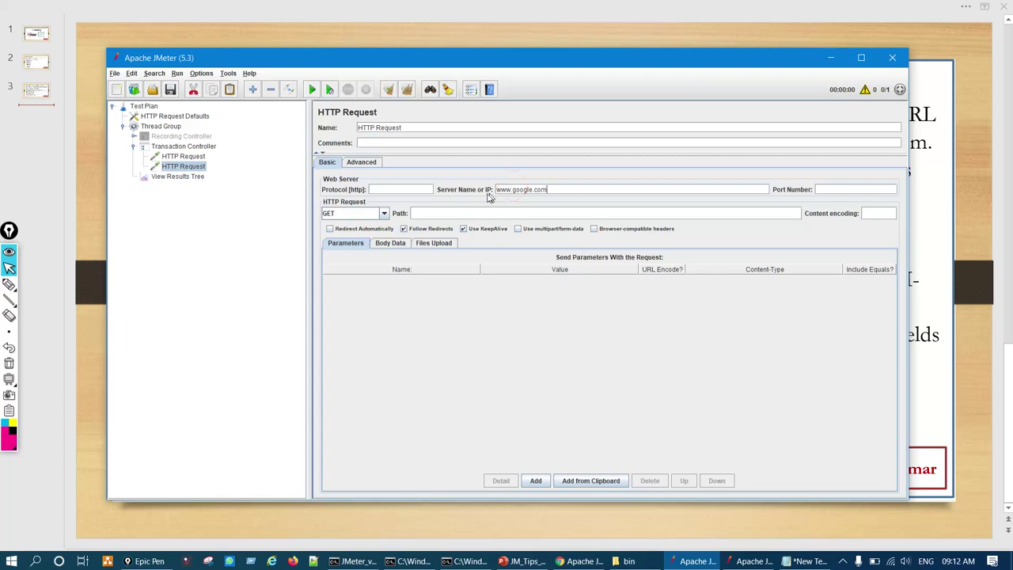
# - Rename the Transaction Controller to Launch without saving the plan, and clear the earlier results from the View Results Tree
pyautogui.click(203, 146)
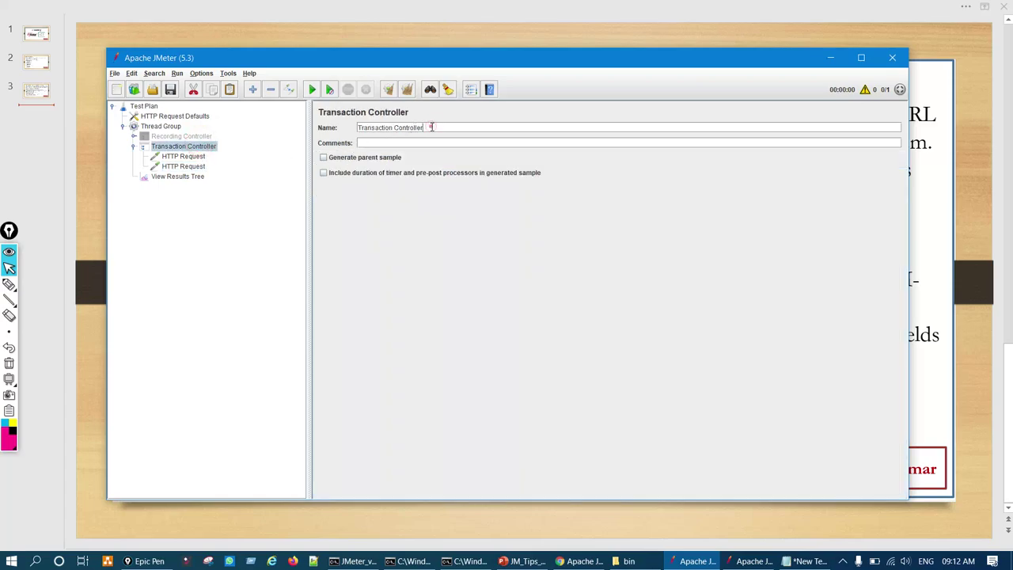
pyautogui.moveTo(431, 127); pyautogui.dragTo(337, 130)
pyautogui.write('Launch')
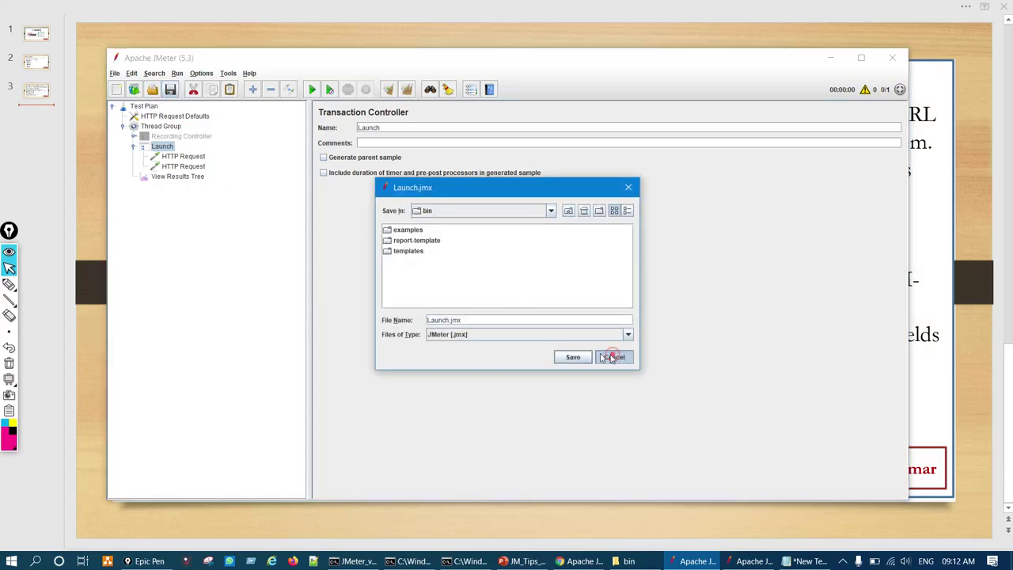
pyautogui.click(611, 354)
pyautogui.click(186, 176)
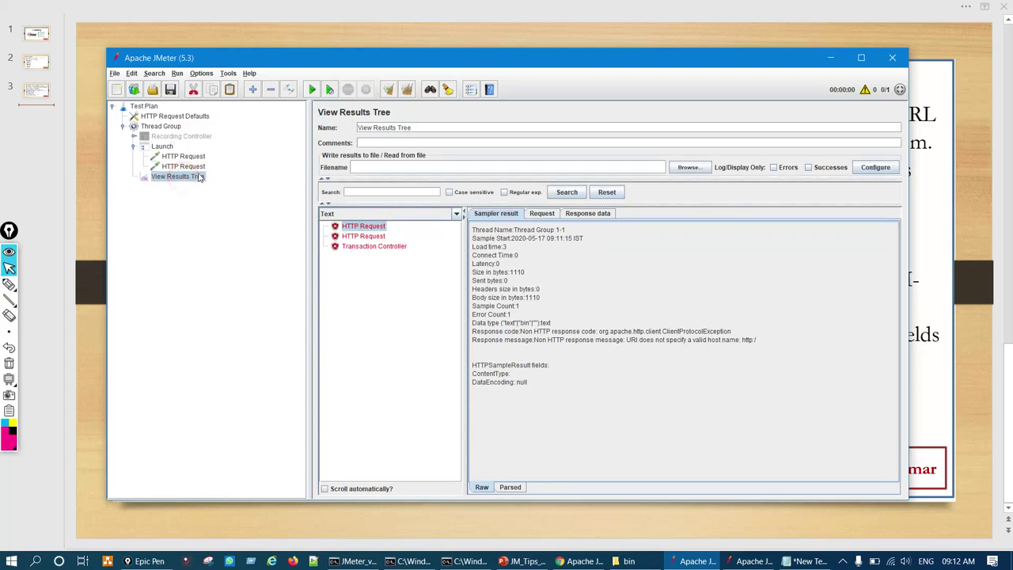
pyautogui.click(388, 89)
# - Rename the two samplers to HTTP Request_1 and HTTP Request_2
pyautogui.click(182, 156)
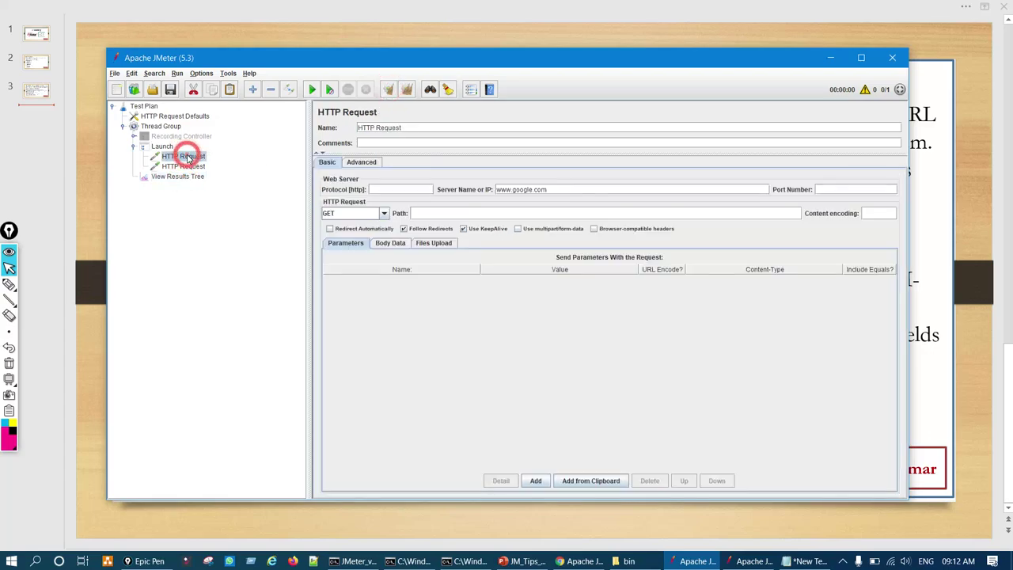
pyautogui.click(415, 127)
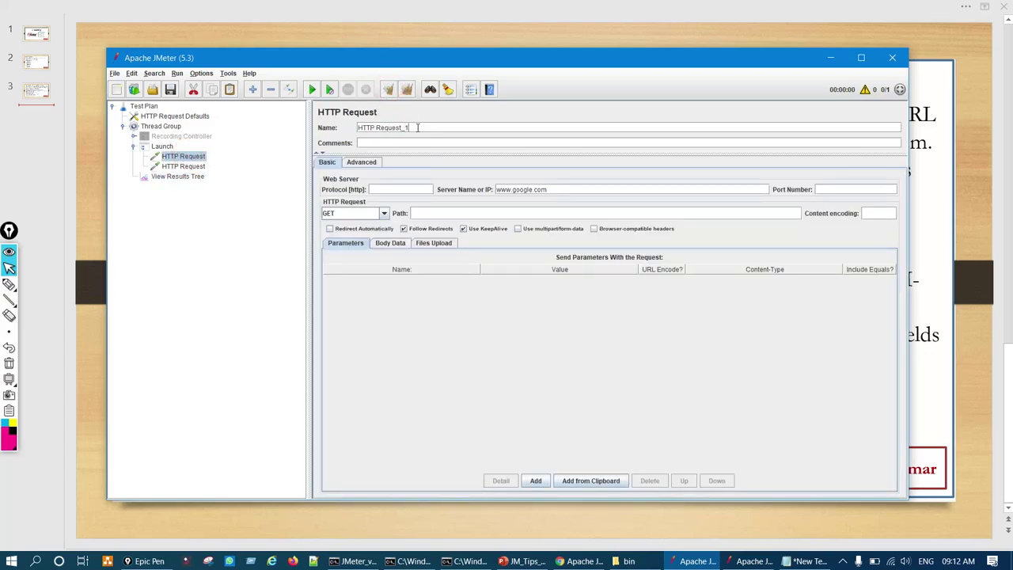
pyautogui.click(190, 167)
pyautogui.click(415, 125)
pyautogui.click(420, 126)
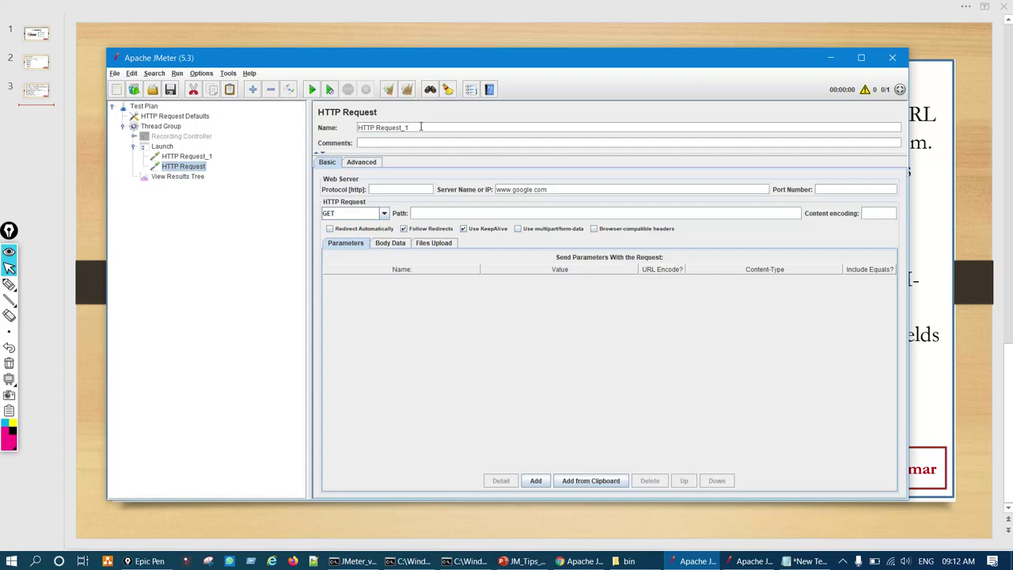
# - Run the test plan without saving and view the Launch transaction's sampler result in the View Results Tree
pyautogui.click(196, 176)
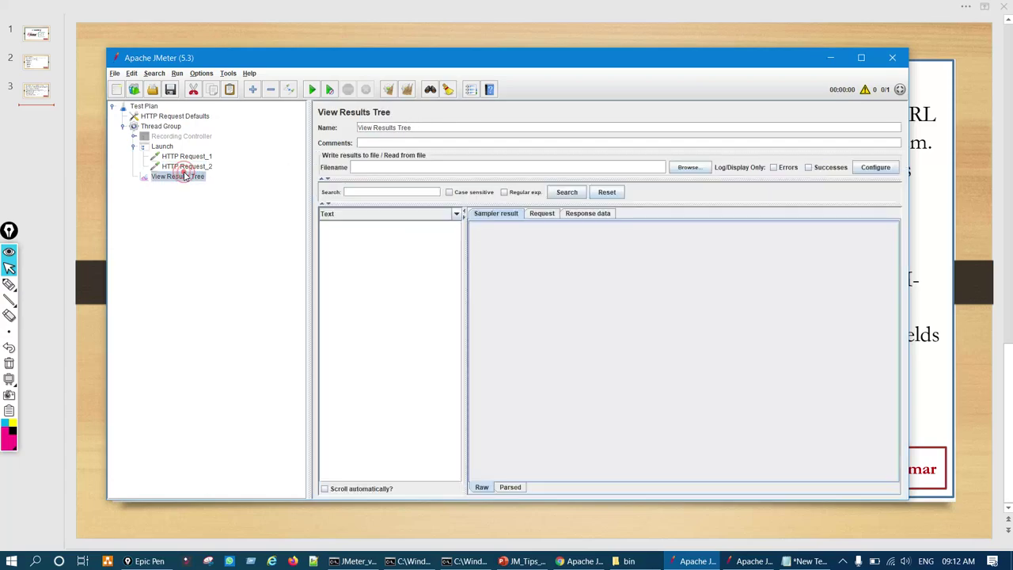
pyautogui.click(312, 90)
pyautogui.click(520, 304)
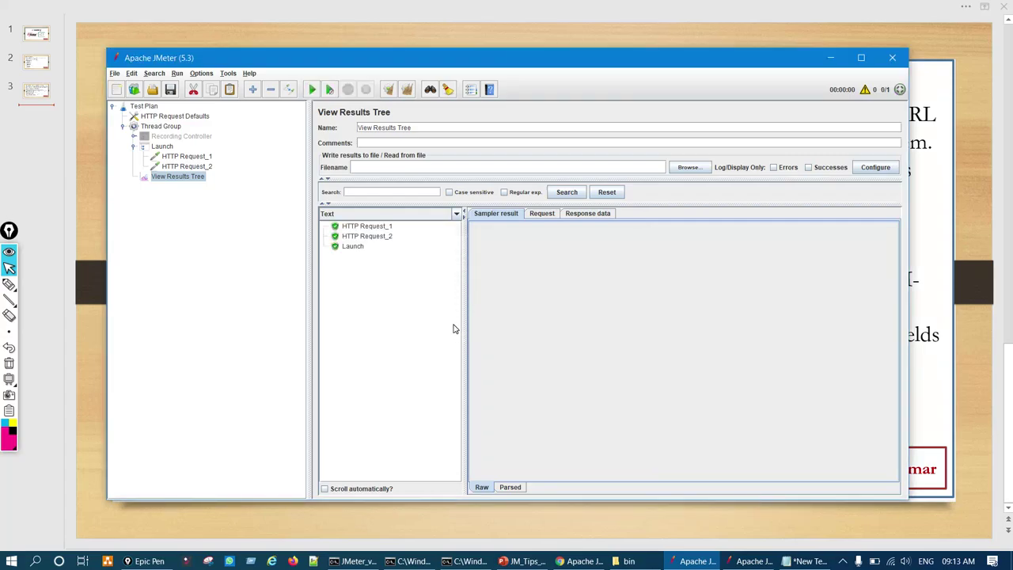
pyautogui.click(357, 248)
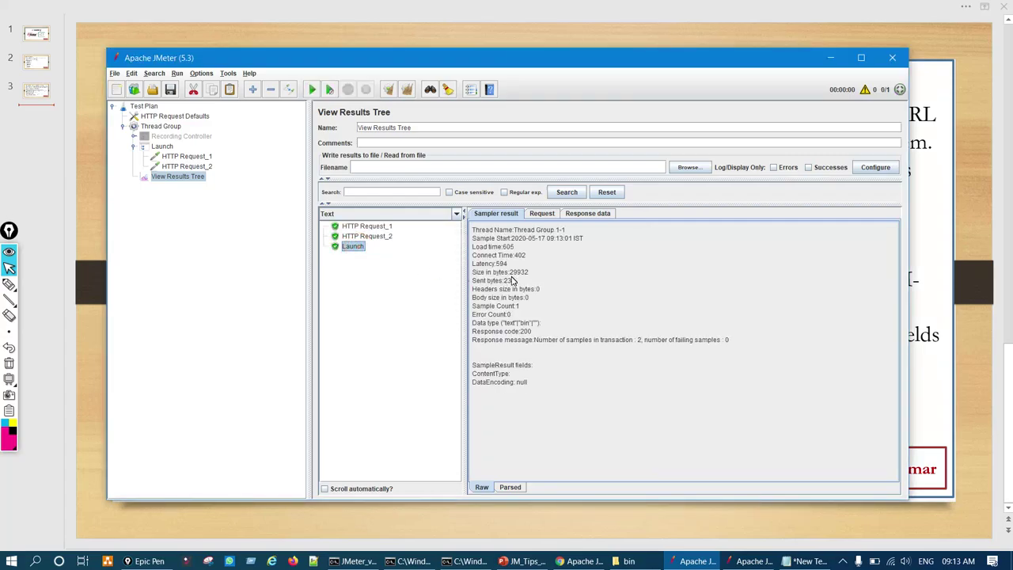
# - Circle the Connect Time of the Launch result, mark the Launch entry, and clear the marks
pyautogui.hotkey('ctrl', 'shift', '3')
pyautogui.moveTo(520, 252); pyautogui.dragTo(521, 257)
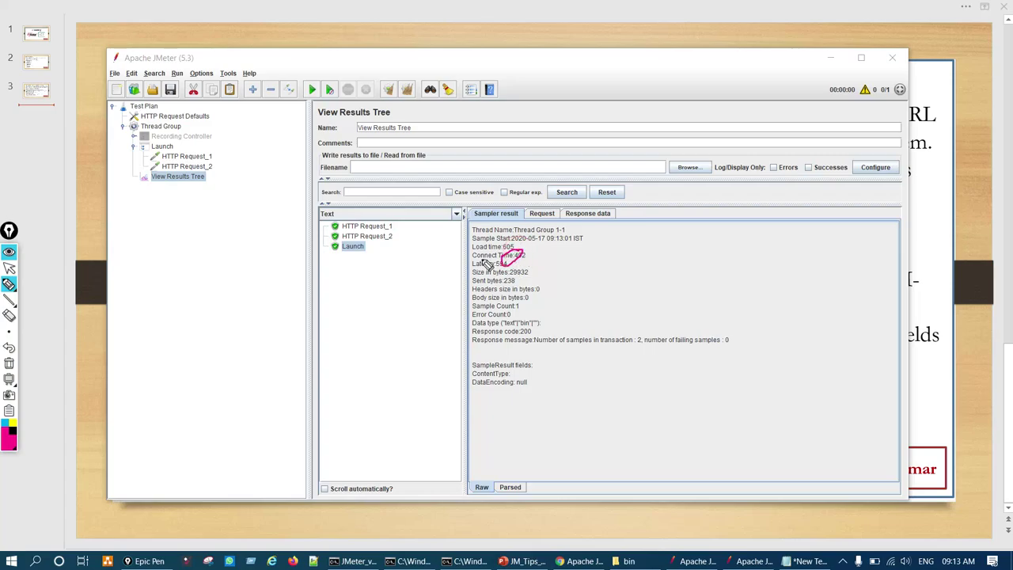
pyautogui.moveTo(355, 245); pyautogui.dragTo(480, 254)
pyautogui.hotkey('ctrl', 'shift', '7')
pyautogui.hotkey('ctrl', 'shift', '2')
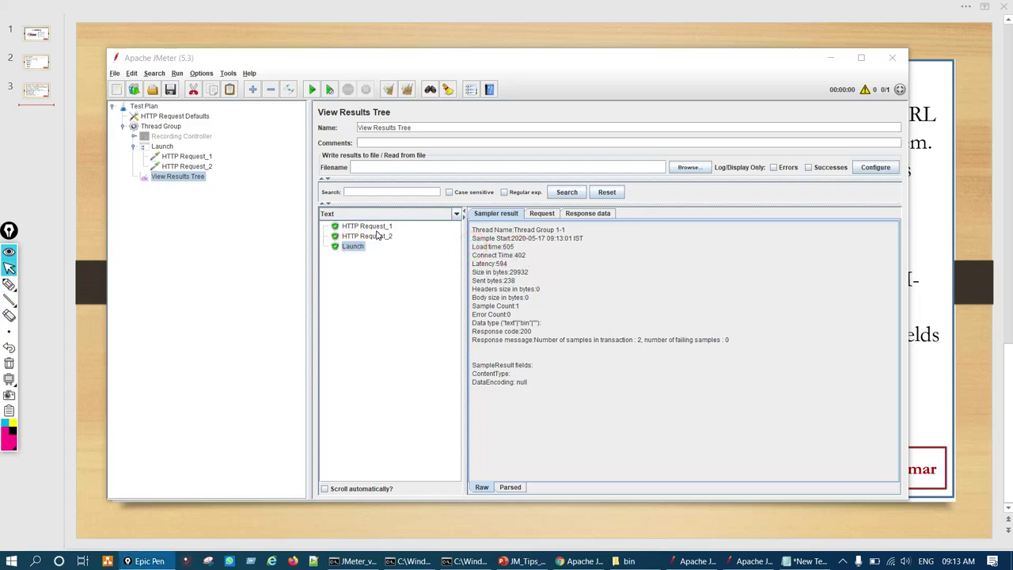
# - Check the Connect Time in the HTTP Request_1 and HTTP Request_2 results
pyautogui.click(372, 227)
pyautogui.click(388, 236)
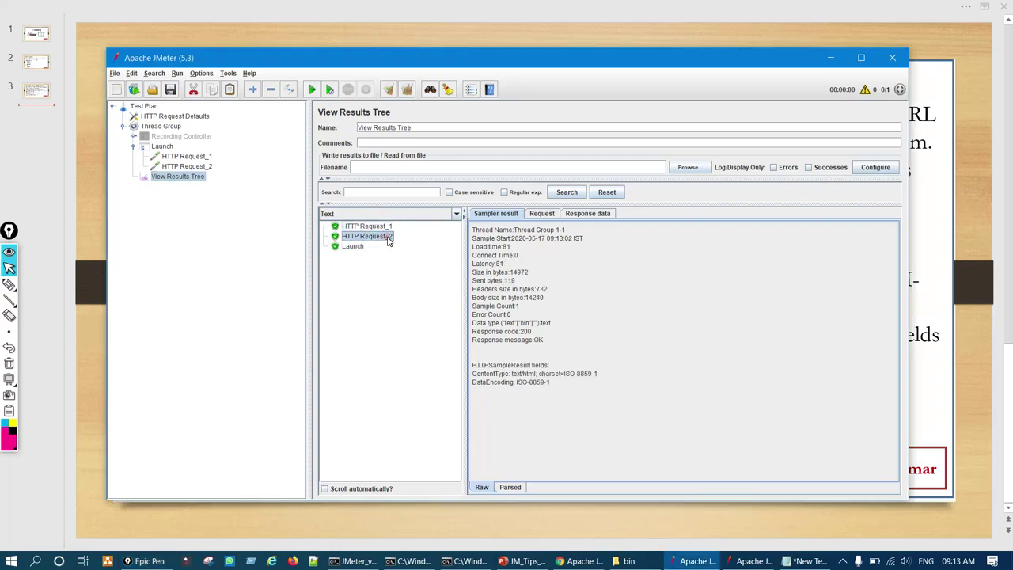
pyautogui.doubleClick(512, 257)
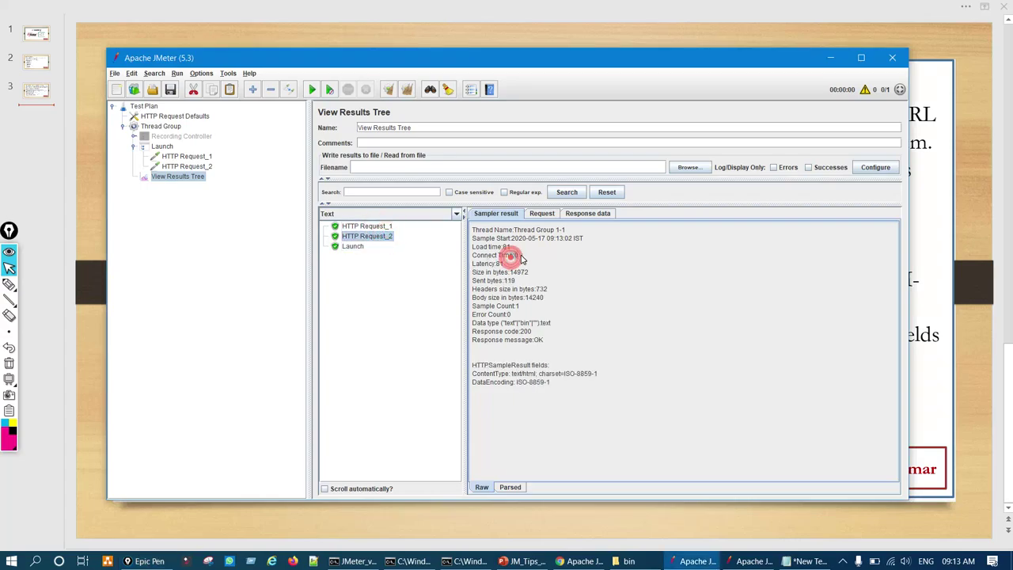
# - Reopen the Launch result, circle its Connect Time and entry, mark the HTTP Request results, and erase the drawings
pyautogui.click(358, 247)
pyautogui.hotkey('ctrl', 'shift', 'p')
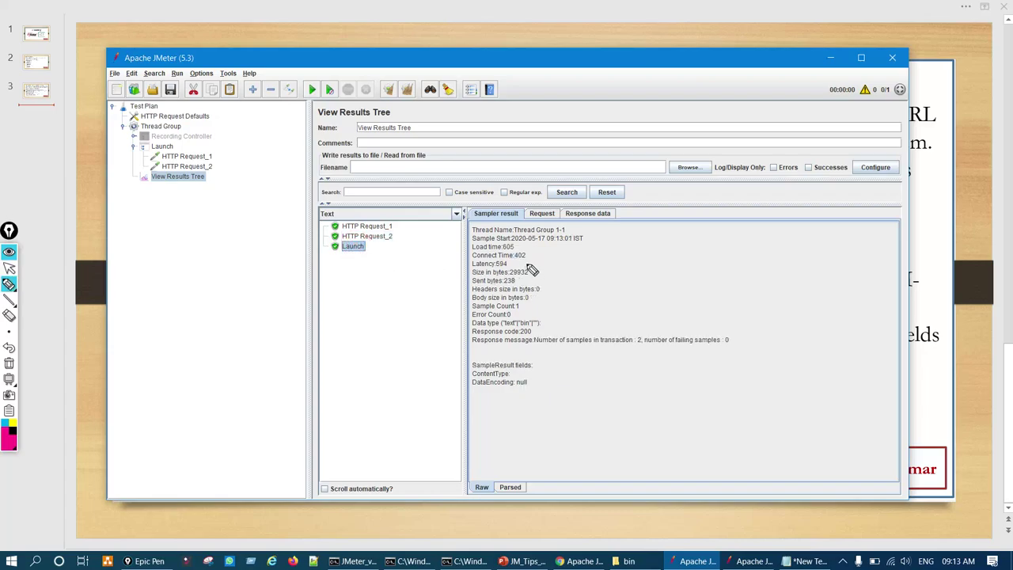
pyautogui.moveTo(526, 257)
pyautogui.mouseDown()
pyautogui.moveTo(520, 252)
pyautogui.moveTo(516, 263)
pyautogui.moveTo(526, 254)
pyautogui.mouseUp()
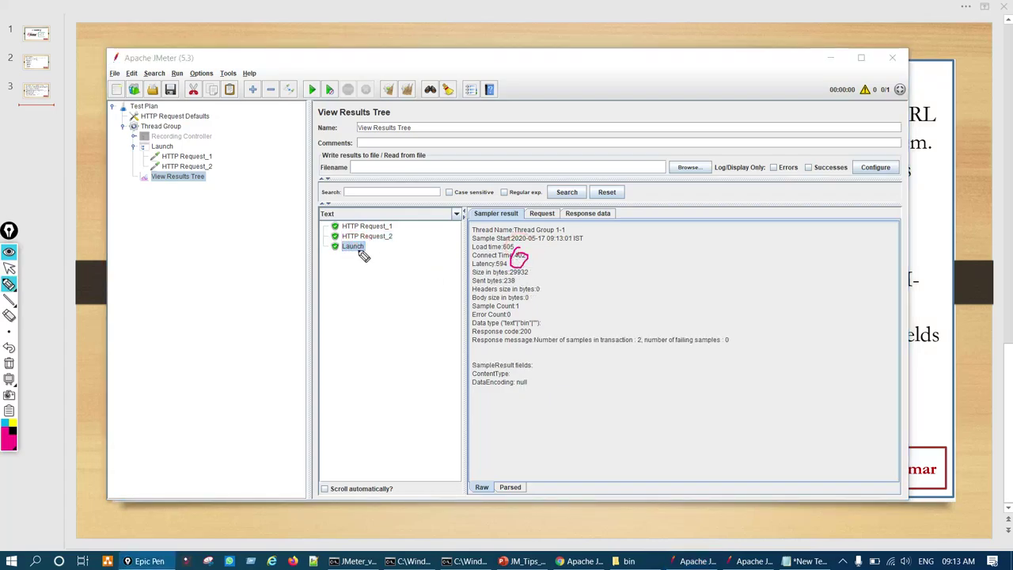
pyautogui.moveTo(345, 250); pyautogui.dragTo(350, 242)
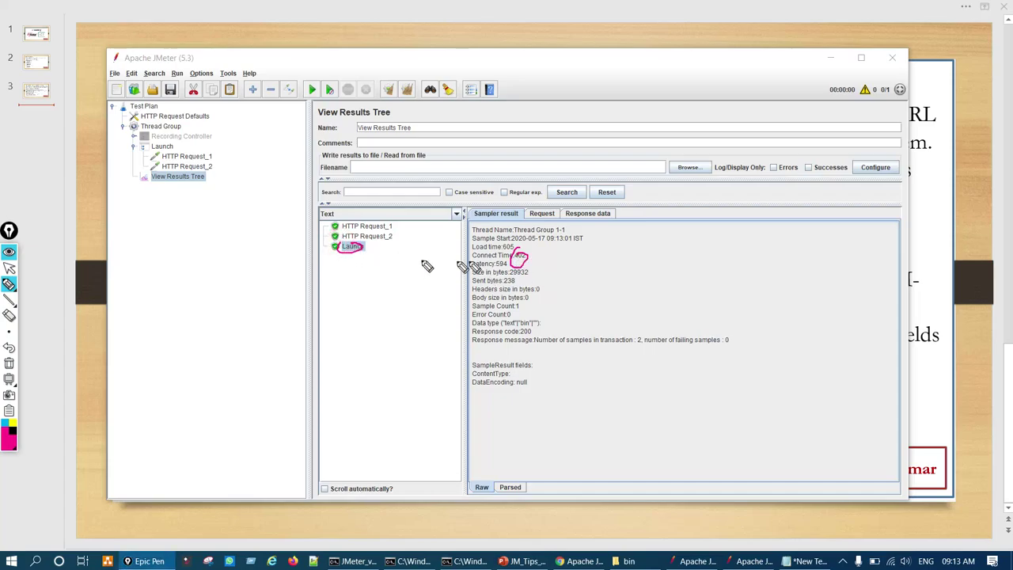
pyautogui.moveTo(388, 224)
pyautogui.mouseDown()
pyautogui.moveTo(408, 211)
pyautogui.moveTo(405, 229)
pyautogui.mouseUp()
pyautogui.hotkey('ctrl', 'shift', '7')
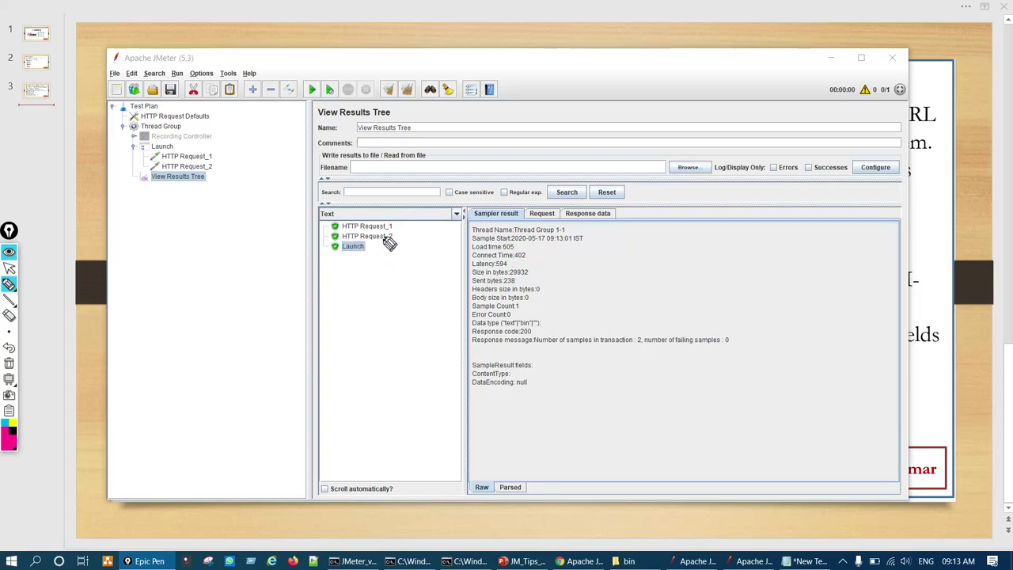
# - Mark the Launch controller, its two grouped requests, and the Launch result's Connect Time, and leave drawing mode
pyautogui.moveTo(164, 149)
pyautogui.mouseDown()
pyautogui.moveTo(187, 141)
pyautogui.moveTo(224, 159)
pyautogui.moveTo(212, 170)
pyautogui.mouseUp()
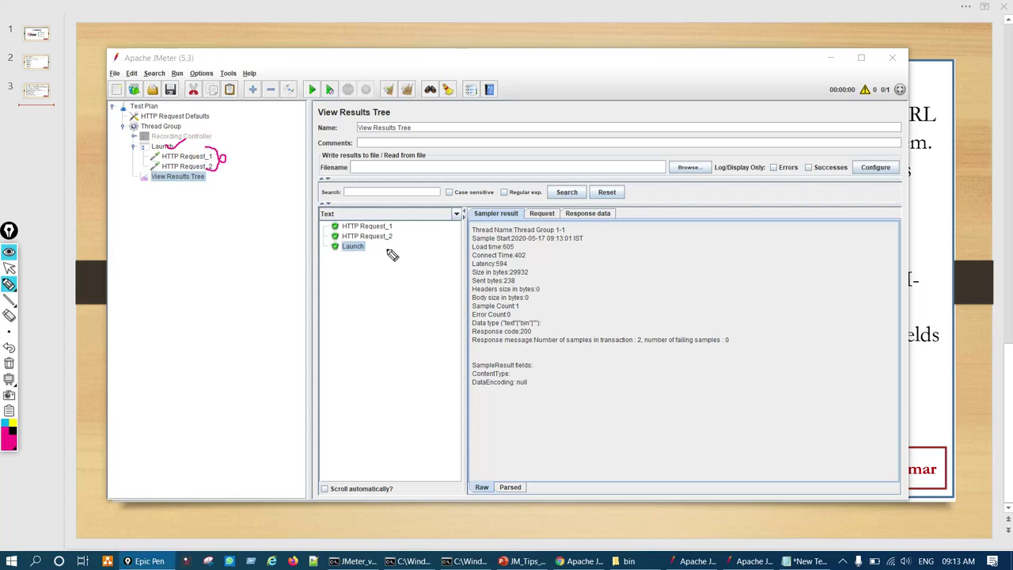
pyautogui.moveTo(354, 250); pyautogui.dragTo(363, 245)
pyautogui.moveTo(524, 252)
pyautogui.mouseDown()
pyautogui.moveTo(507, 265)
pyautogui.moveTo(518, 250)
pyautogui.moveTo(507, 256)
pyautogui.mouseUp()
pyautogui.press('Escape')
# - Change the server name of HTTP Request_2 and dismiss saving the test plan
pyautogui.click(198, 166)
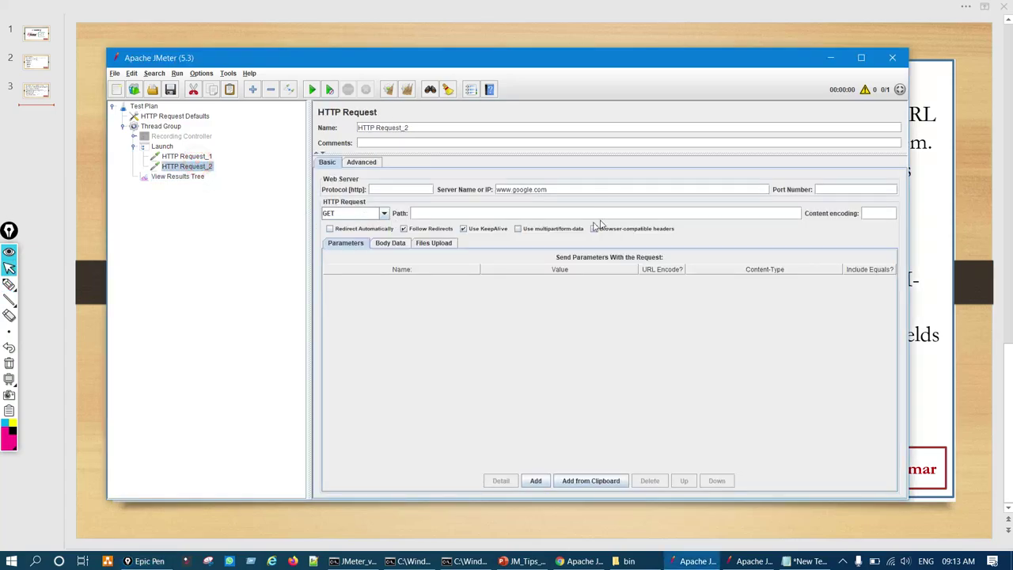
pyautogui.click(567, 189)
pyautogui.press('BackSpace')
pyautogui.click(170, 91)
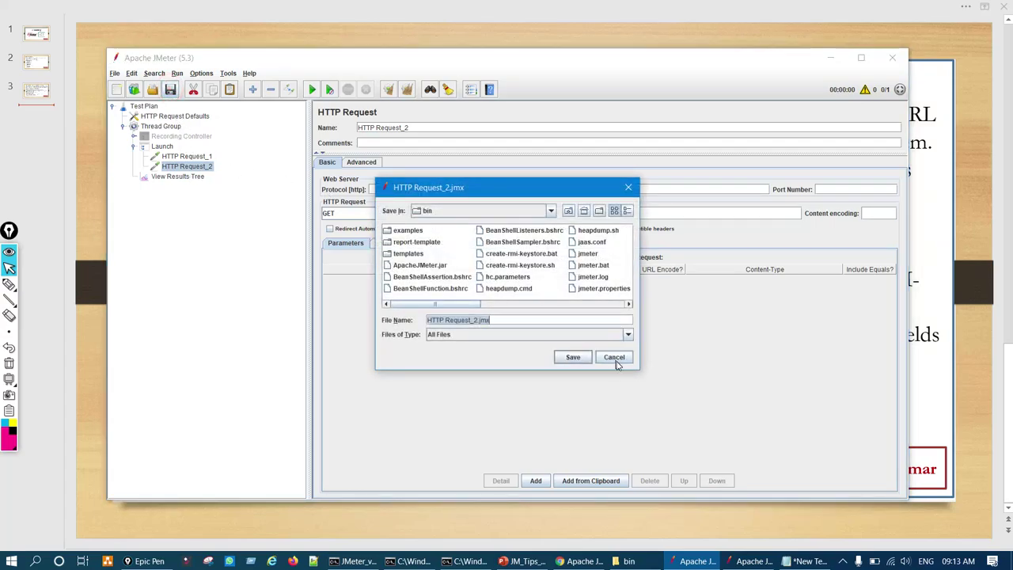
pyautogui.click(615, 357)
# - Clear the View Results Tree and rerun the test plan without saving, using the changed HTTP Request_2 server
pyautogui.click(177, 176)
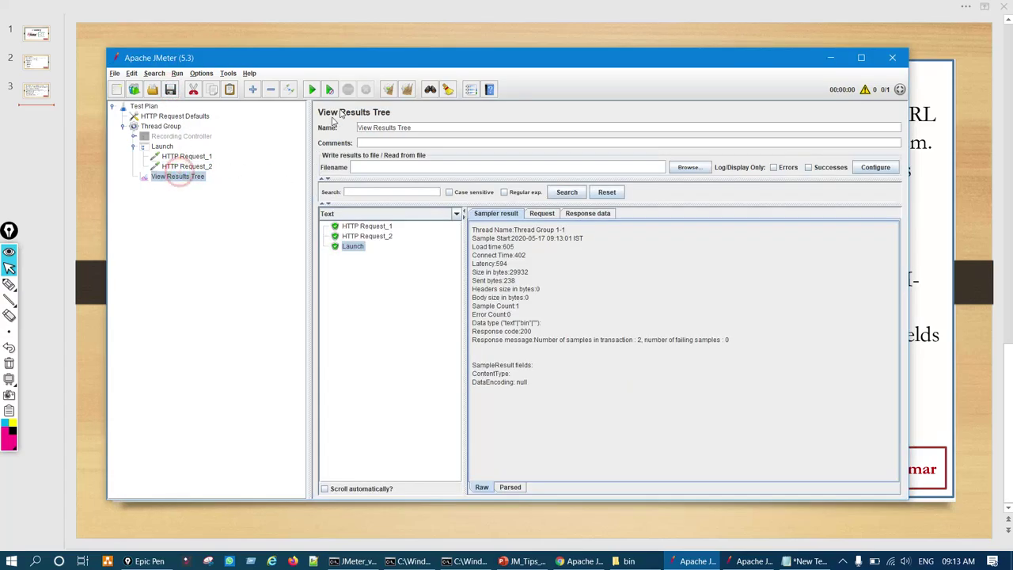
pyautogui.click(391, 90)
pyautogui.click(313, 90)
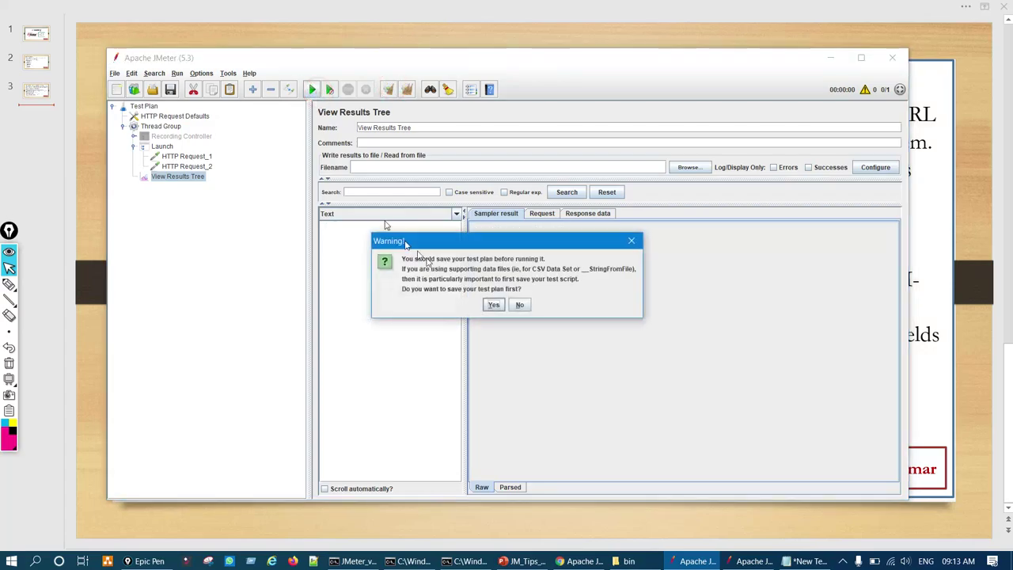
pyautogui.click(520, 306)
# - Compare the Connect Time of HTTP Request_1 and HTTP Request_2 in the new run, highlighting each value
pyautogui.click(374, 227)
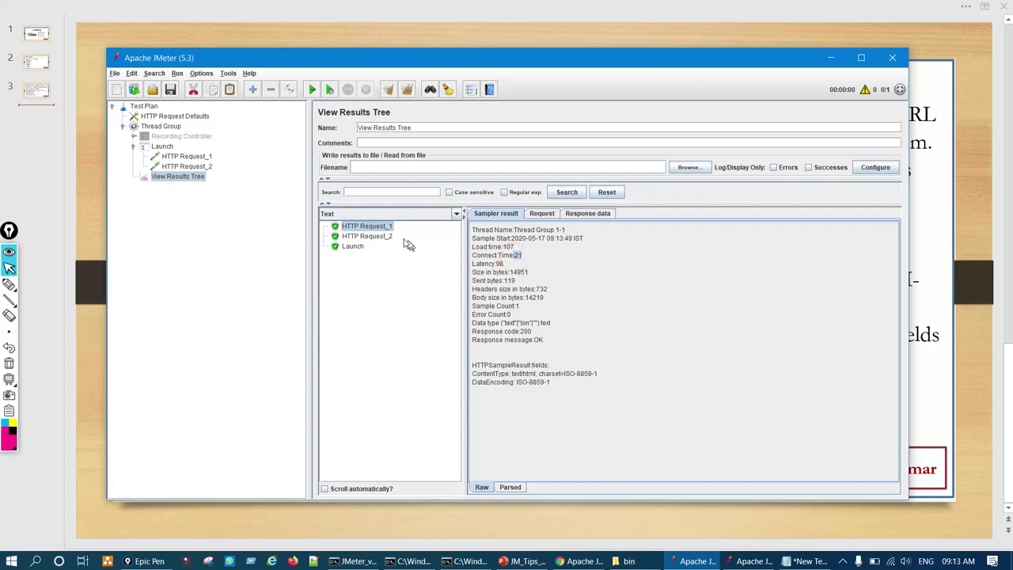
pyautogui.click(387, 236)
pyautogui.doubleClick(520, 255)
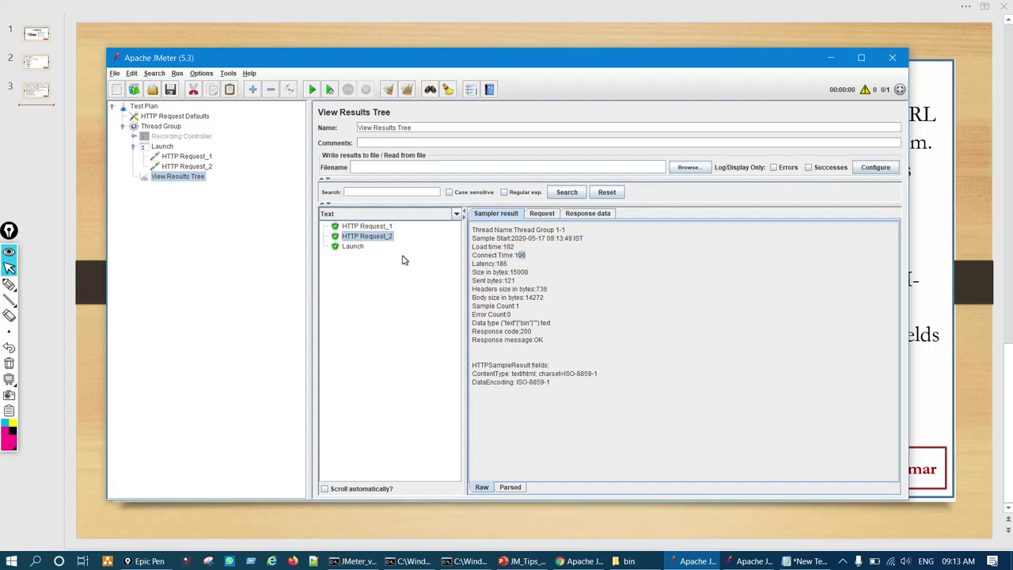
# - Compare the Launch result's Connect Time with the handwritten sum 21 + 106, circle the value, and clear the annotations
pyautogui.click(353, 246)
pyautogui.doubleClick(521, 256)
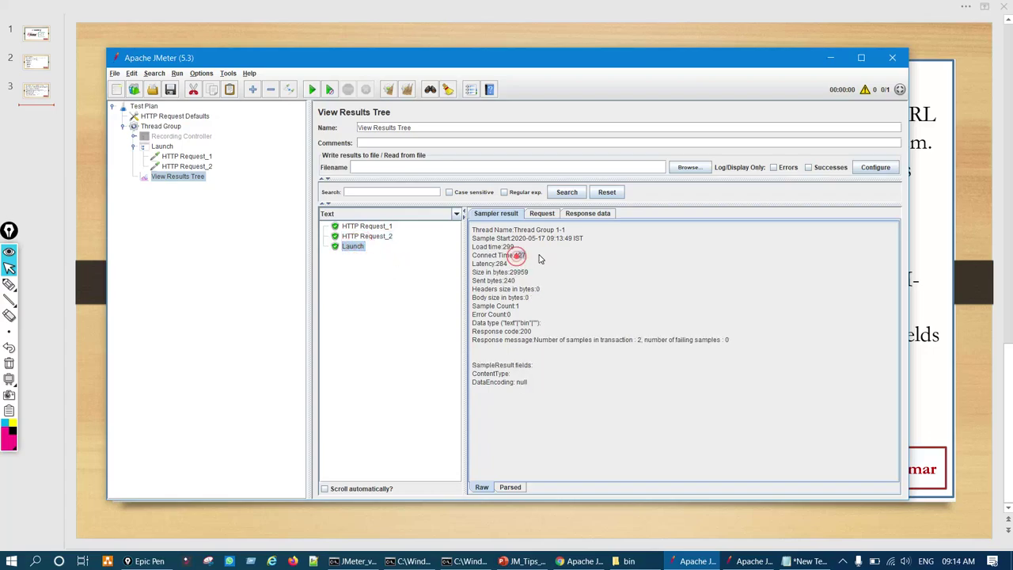
pyautogui.hotkey('ctrl', 'shift', '1')
pyautogui.moveTo(550, 177); pyautogui.dragTo(586, 194)
pyautogui.moveTo(557, 233)
pyautogui.mouseDown()
pyautogui.moveTo(562, 222)
pyautogui.moveTo(601, 235)
pyautogui.moveTo(644, 217)
pyautogui.moveTo(642, 207)
pyautogui.mouseUp()
pyautogui.moveTo(603, 267); pyautogui.dragTo(607, 265)
pyautogui.moveTo(524, 247)
pyautogui.mouseDown()
pyautogui.moveTo(516, 256)
pyautogui.moveTo(525, 249)
pyautogui.moveTo(537, 262)
pyautogui.mouseUp()
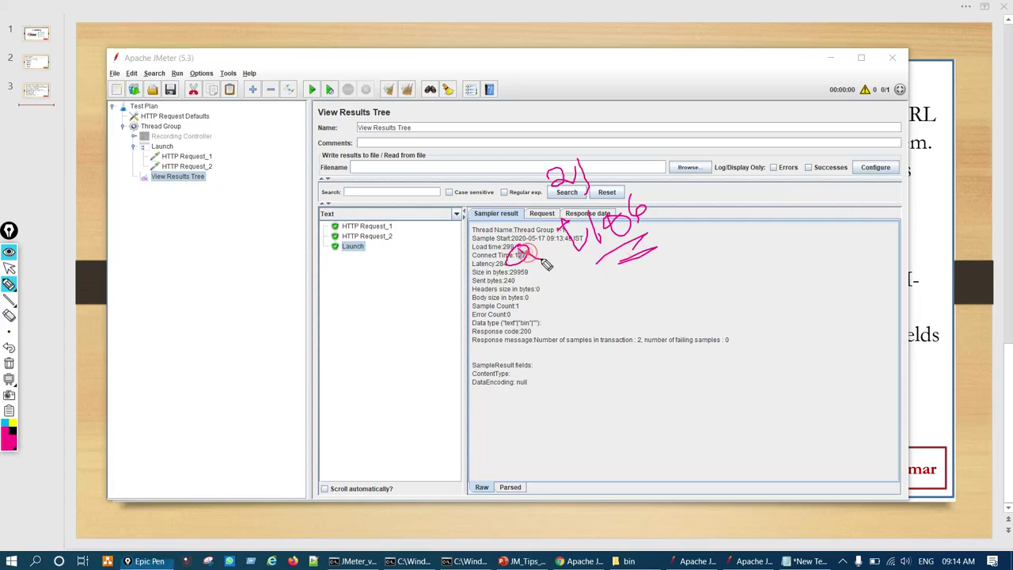
pyautogui.hotkey('ctrl', 'shift', '7')
pyautogui.hotkey('ctrl', 'shift', '2')
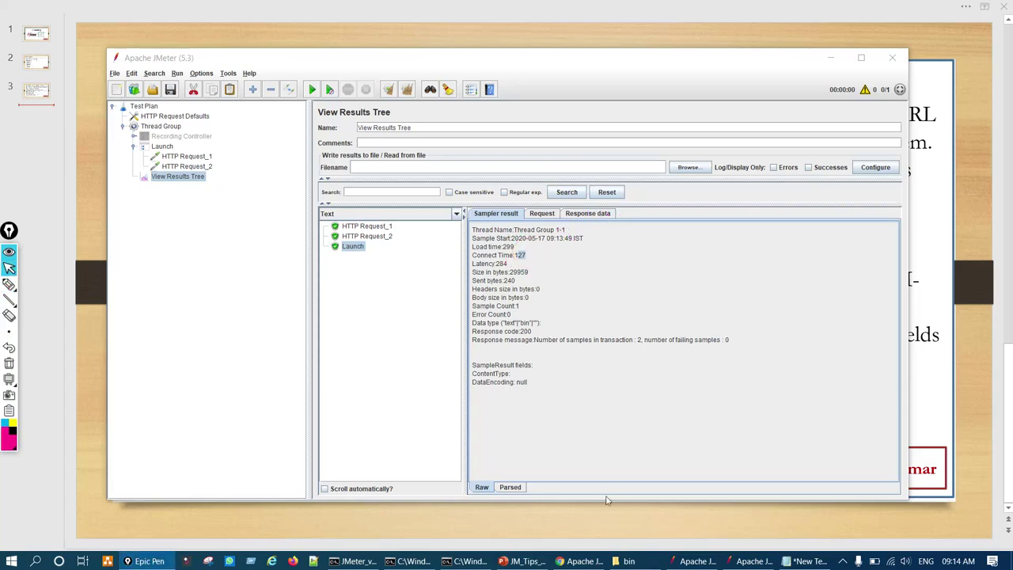
# - Switch to the PowerPoint slide, tick the Transaction Controller Connect Time bullet, and mark "14" and "the build" in the Java 14 bullet
pyautogui.click(523, 561)
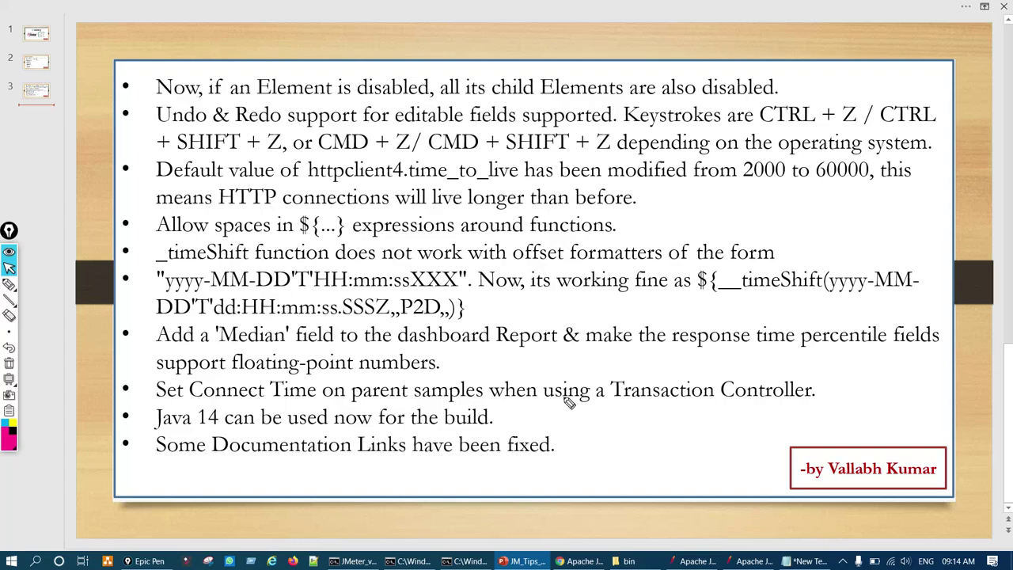
pyautogui.hotkey('ctrl', 'F2')
pyautogui.moveTo(145, 388); pyautogui.dragTo(207, 356)
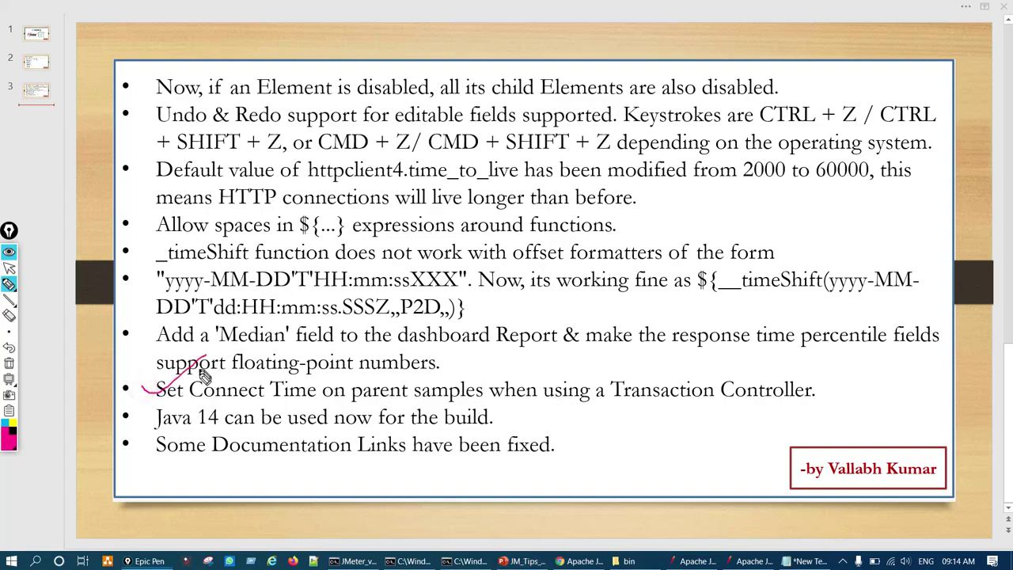
pyautogui.moveTo(198, 423); pyautogui.dragTo(258, 409)
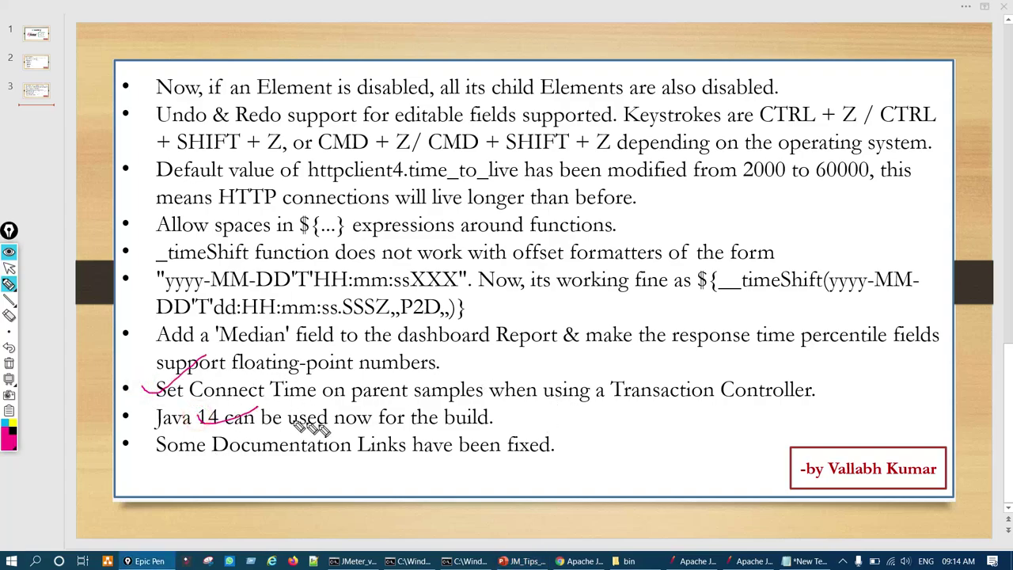
pyautogui.moveTo(428, 414)
pyautogui.mouseDown()
pyautogui.moveTo(453, 428)
pyautogui.moveTo(379, 422)
pyautogui.mouseUp()
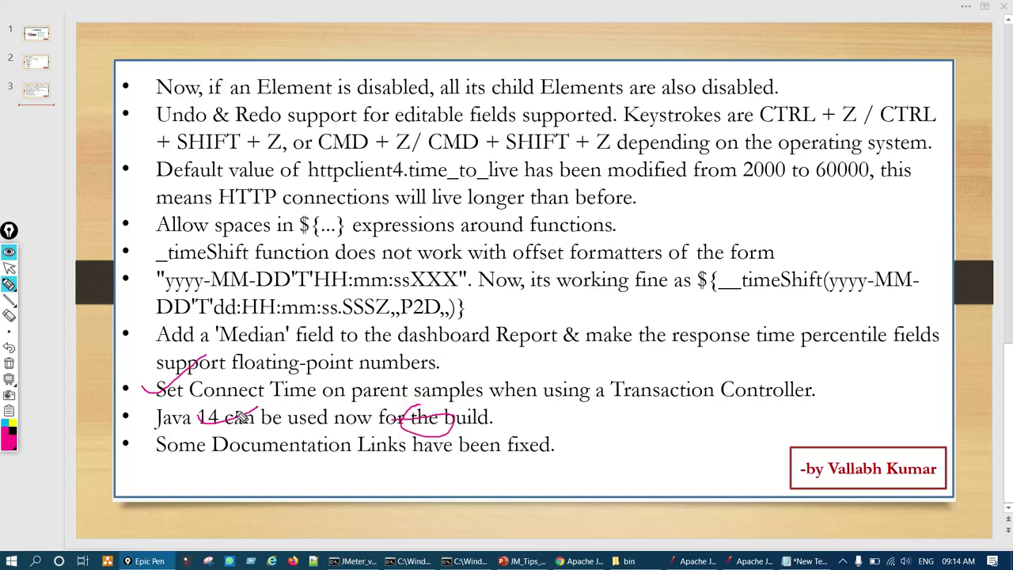